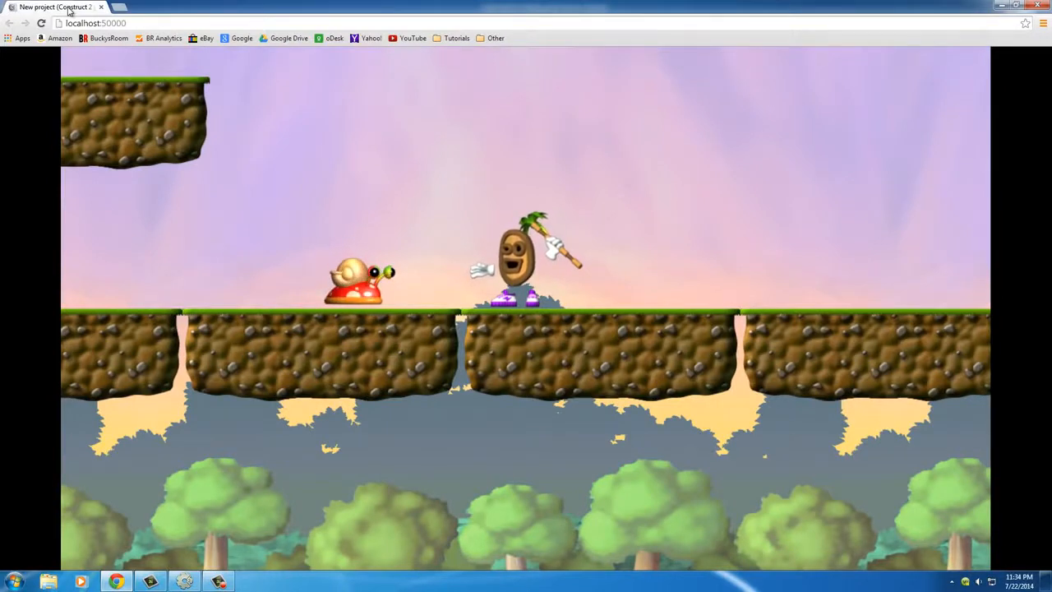
# Play-test the game preview by running the player back and forth through the snail, and close the preview
pyautogui.press('Left')
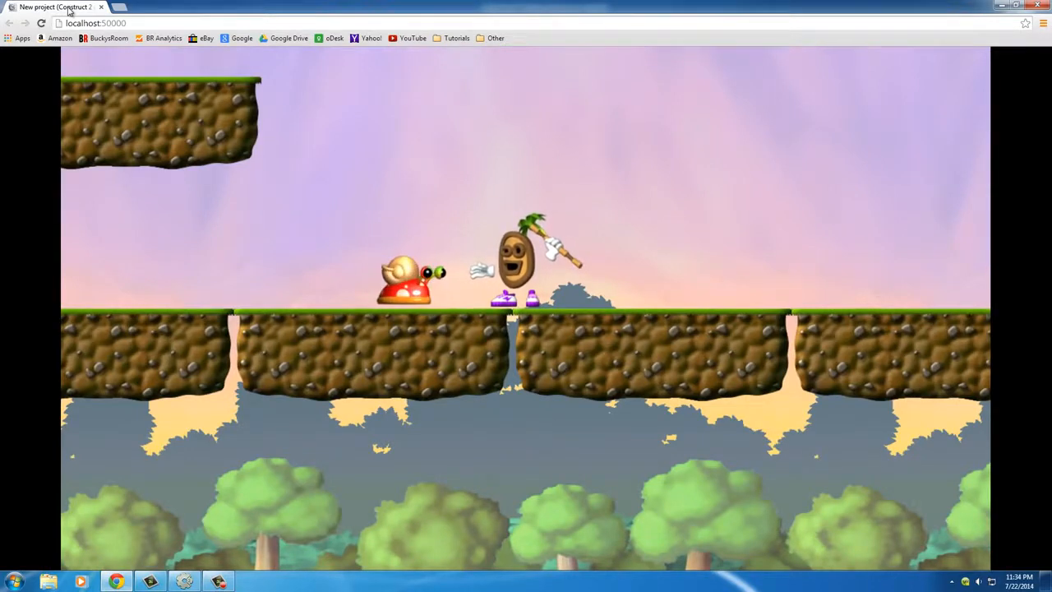
pyautogui.press('Right')
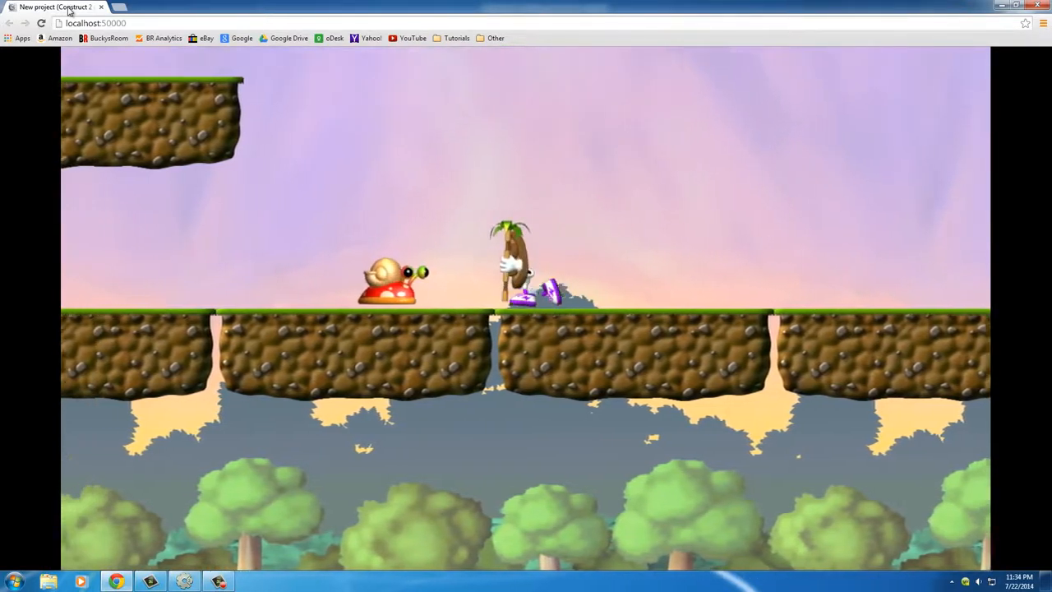
pyautogui.press('Left')
pyautogui.press('Right')
pyautogui.press('Left')
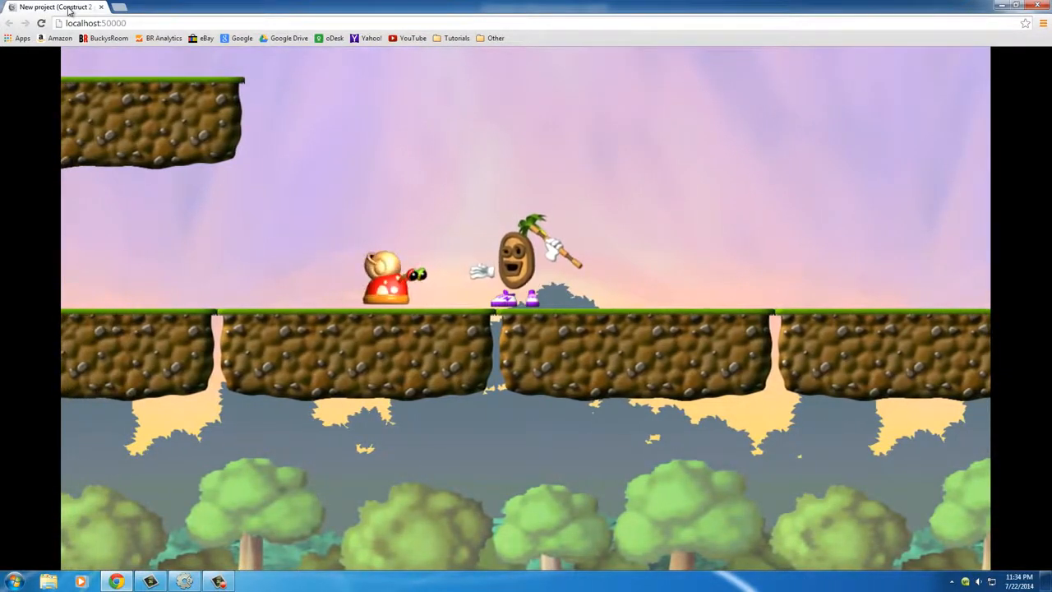
pyautogui.press('Right')
pyautogui.press('Left')
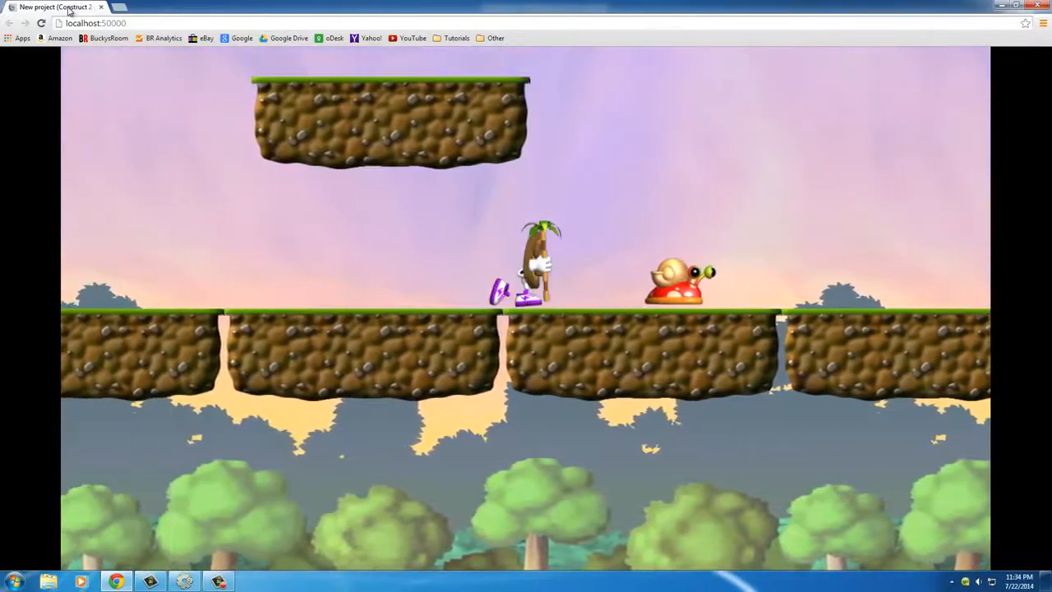
pyautogui.press('Right')
pyautogui.press('Left')
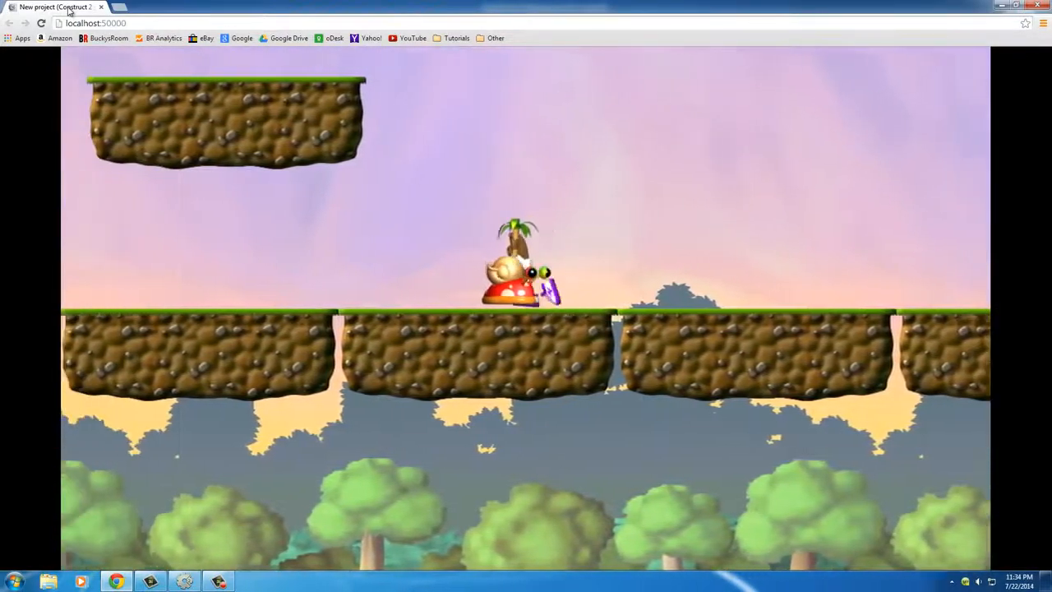
pyautogui.press('Right')
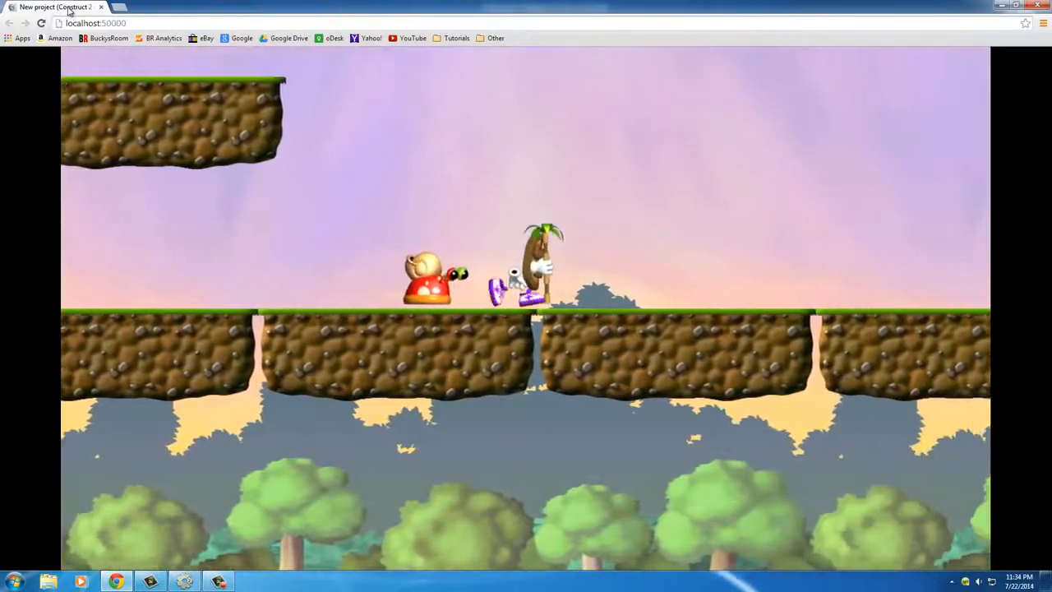
pyautogui.press('Left')
pyautogui.press('Right')
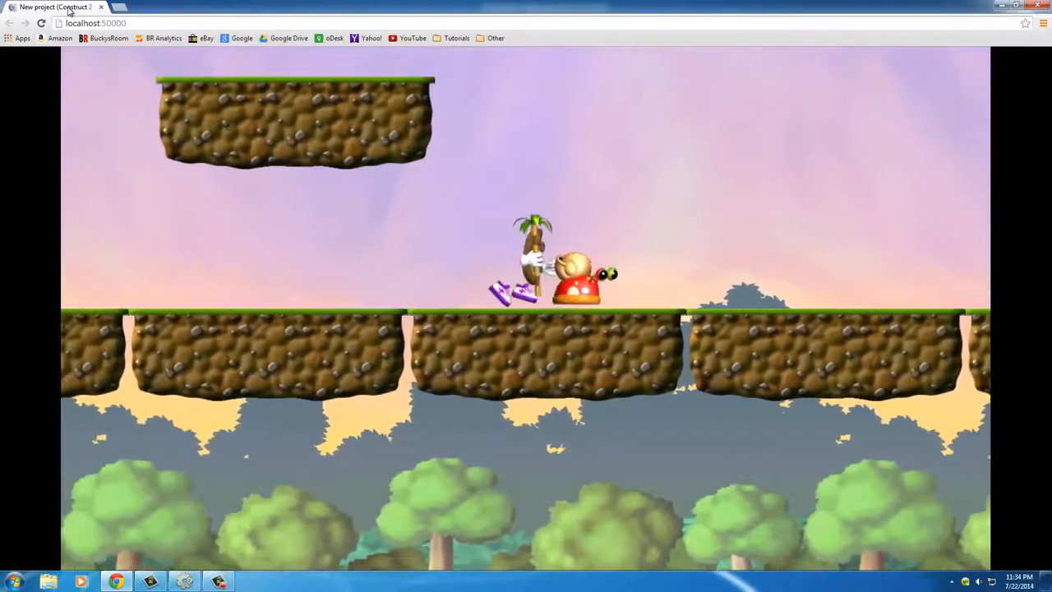
pyautogui.press('Left')
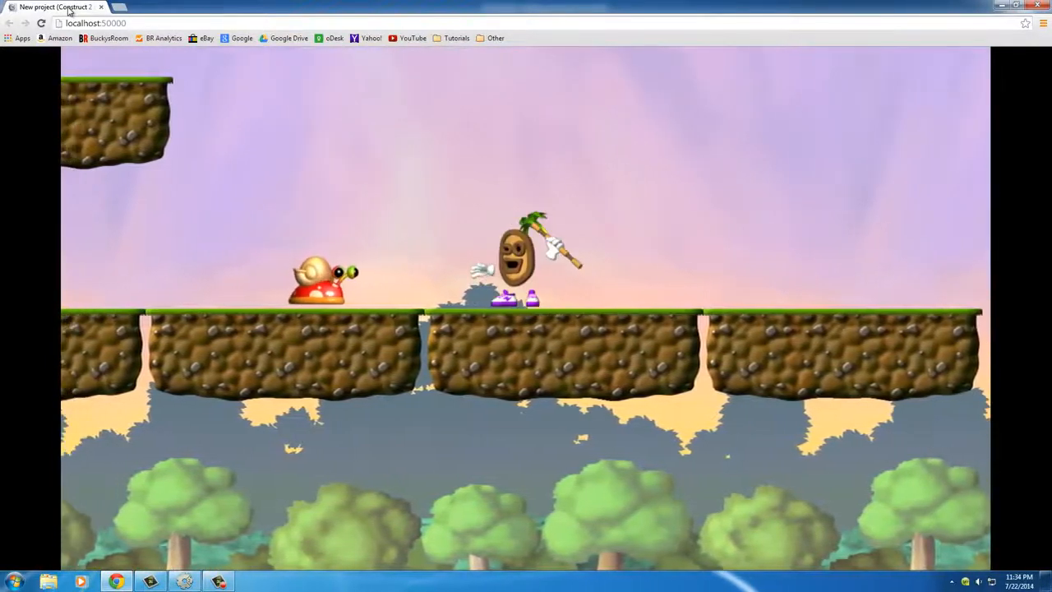
pyautogui.click(1042, 6)
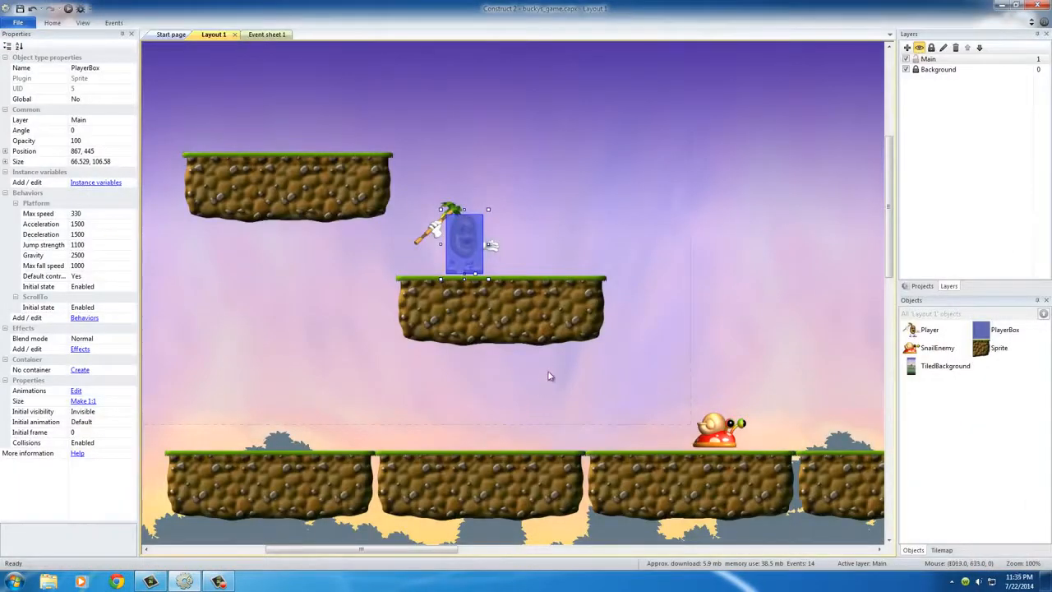
# In Event sheet 1, add an Else branch after the falling sub-event of the PlayerBox collision with SnailEnemy
pyautogui.click(500, 157)
pyautogui.click(429, 238)
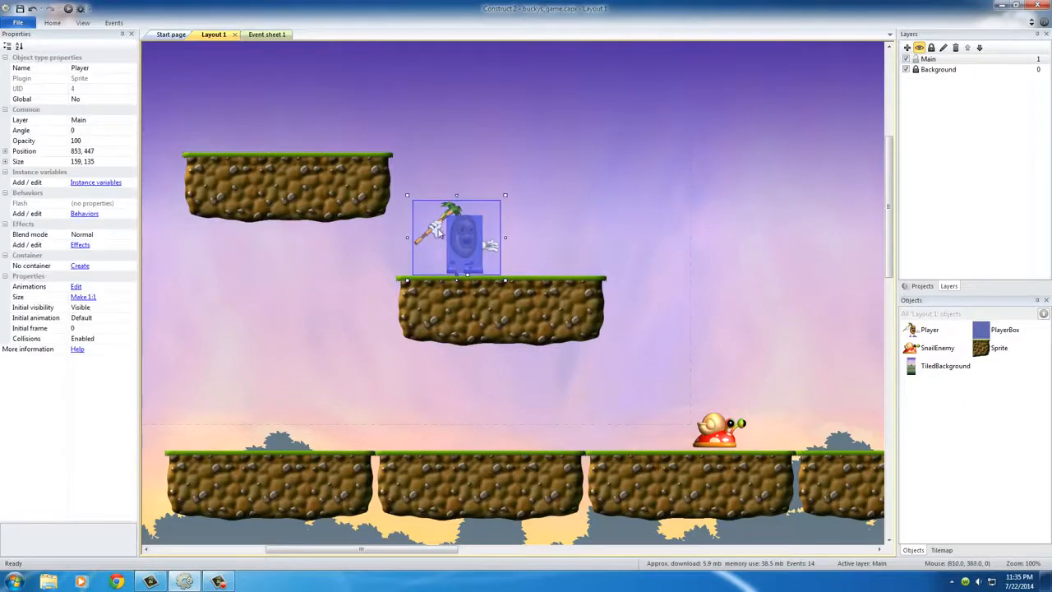
pyautogui.click(266, 34)
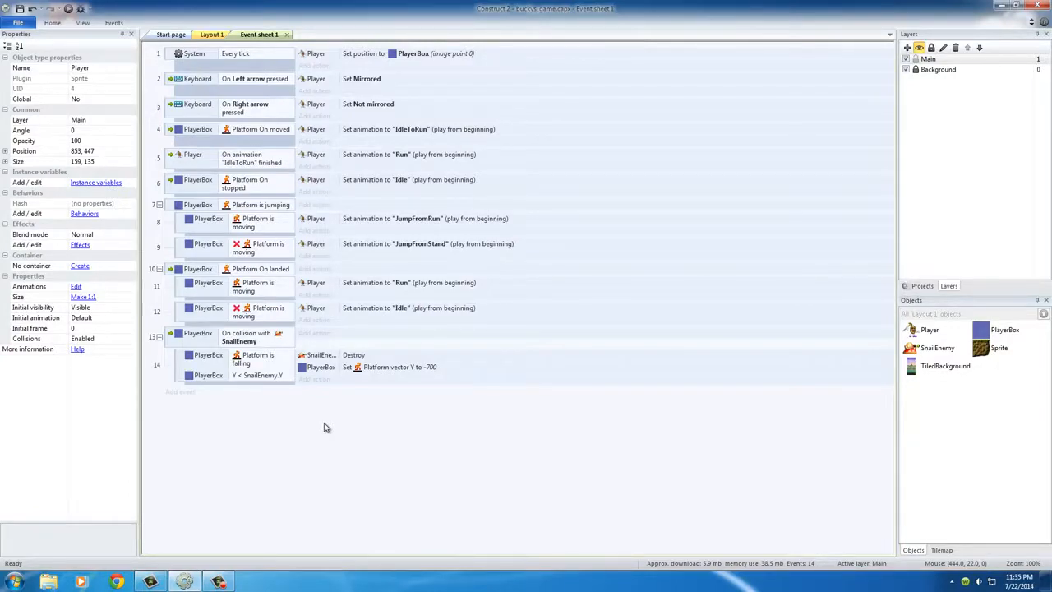
pyautogui.rightClick(180, 370)
pyautogui.moveTo(205, 373)
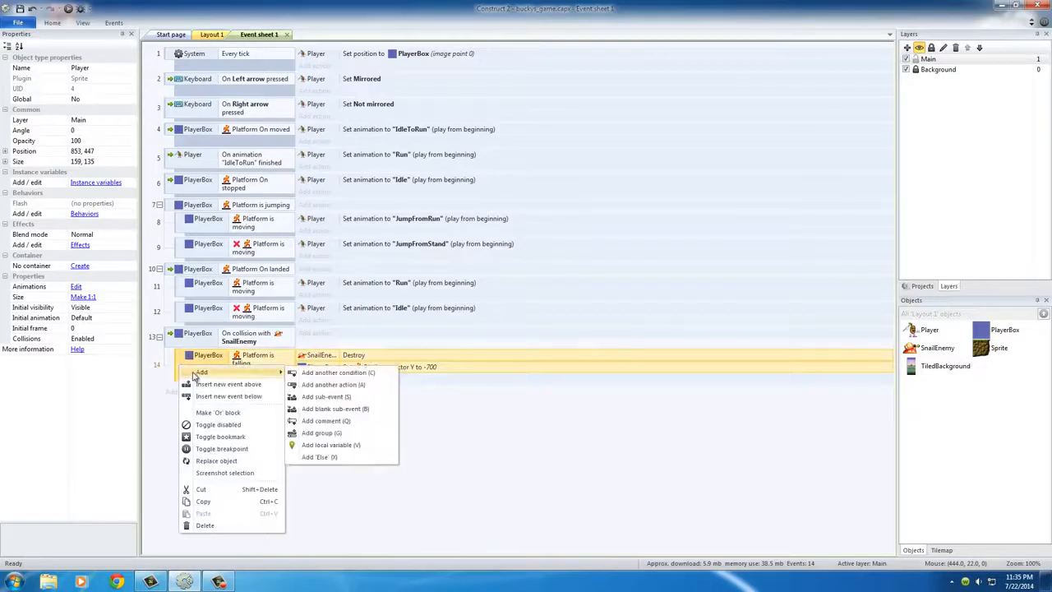
pyautogui.click(339, 457)
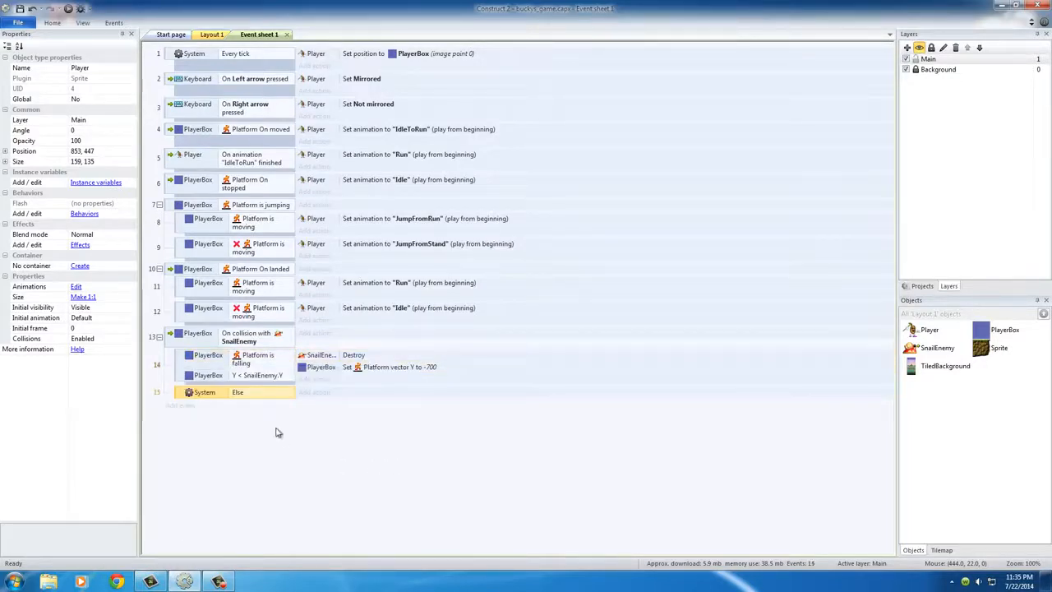
pyautogui.doubleClick(206, 395)
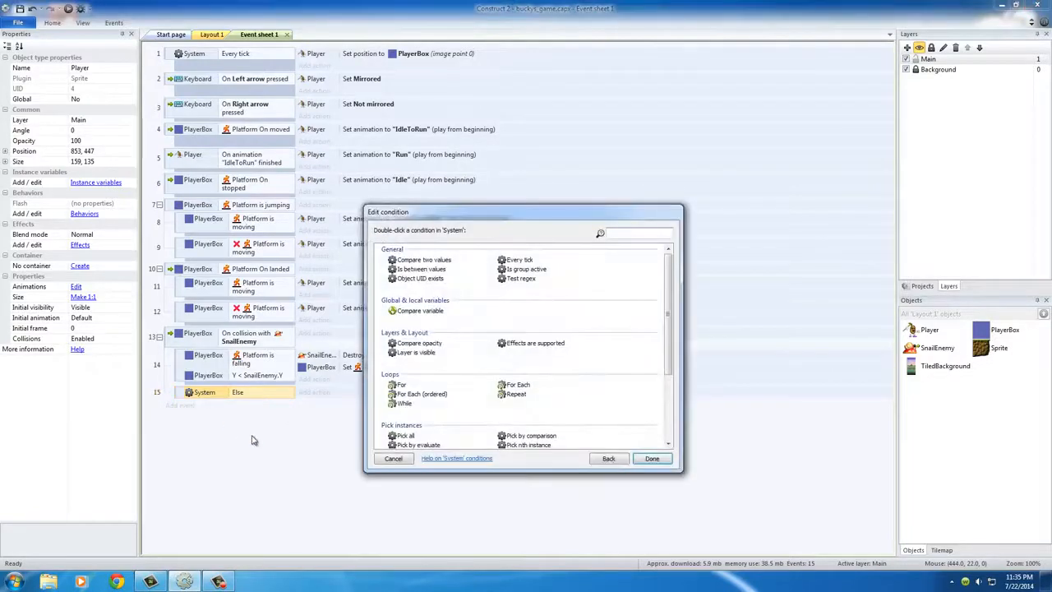
pyautogui.click(392, 459)
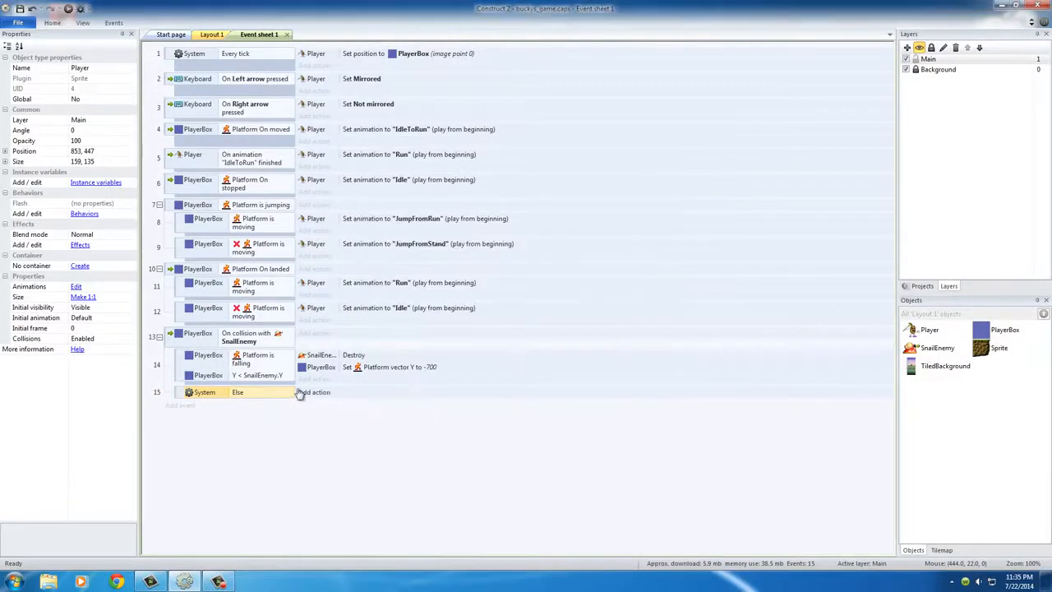
# Add a Player Flash action to the Else event with 0.1 on time, 0.1 off time and 1.0 second duration
pyautogui.click(319, 395)
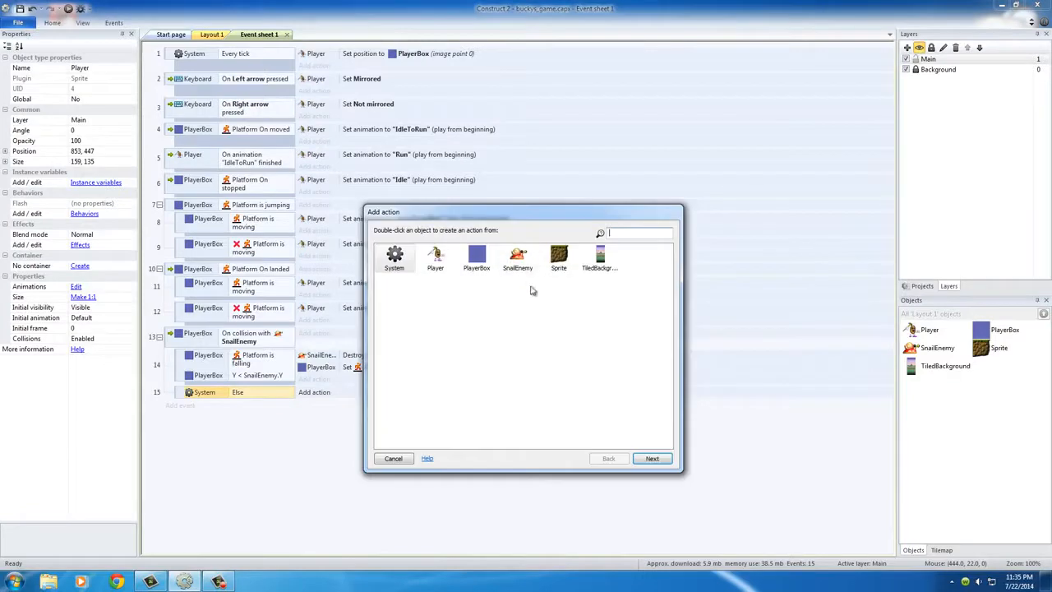
pyautogui.doubleClick(435, 260)
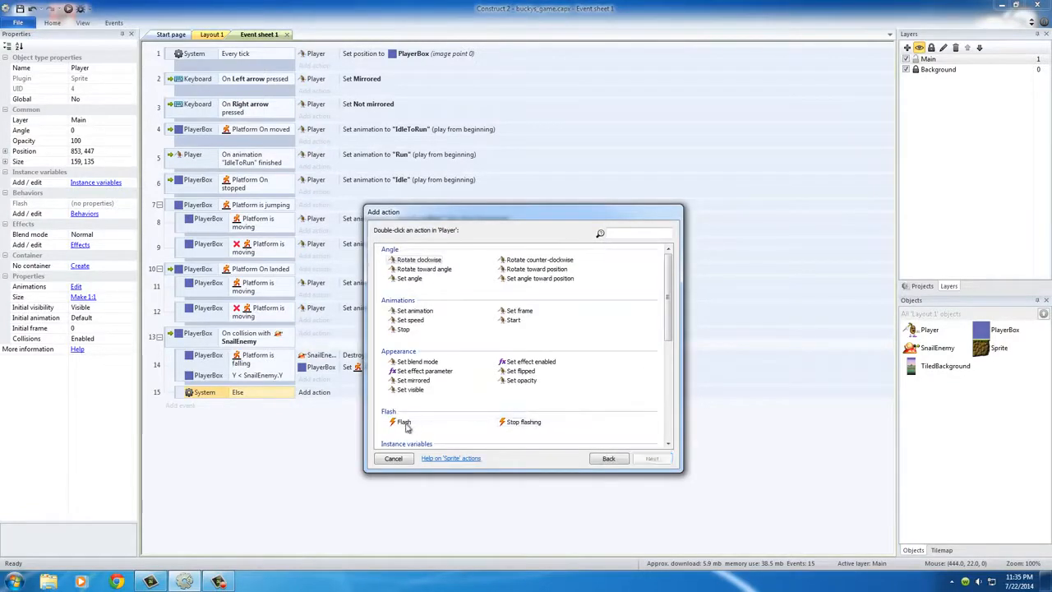
pyautogui.doubleClick(403, 422)
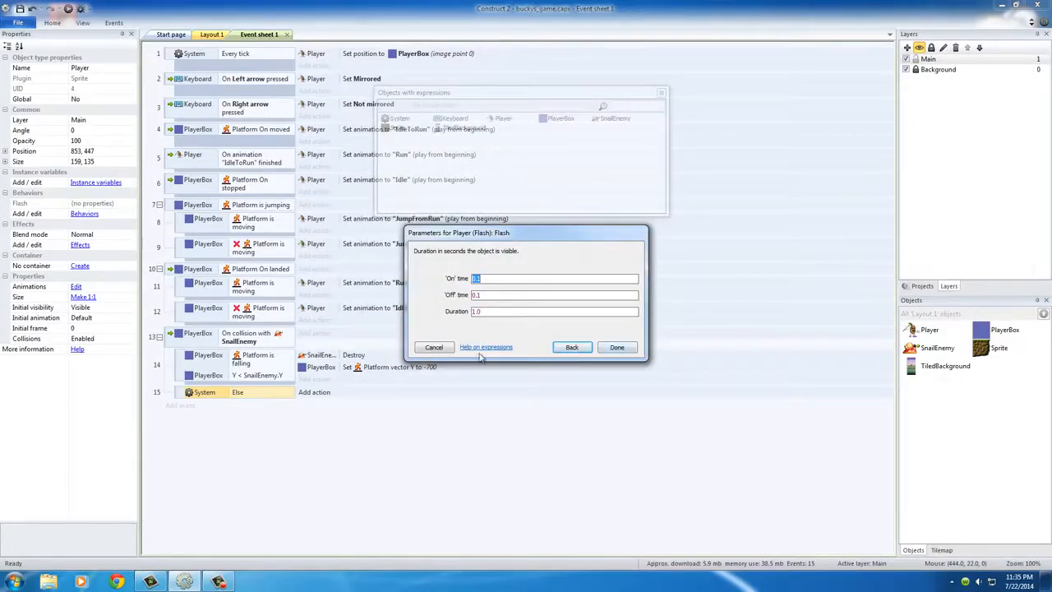
pyautogui.click(617, 347)
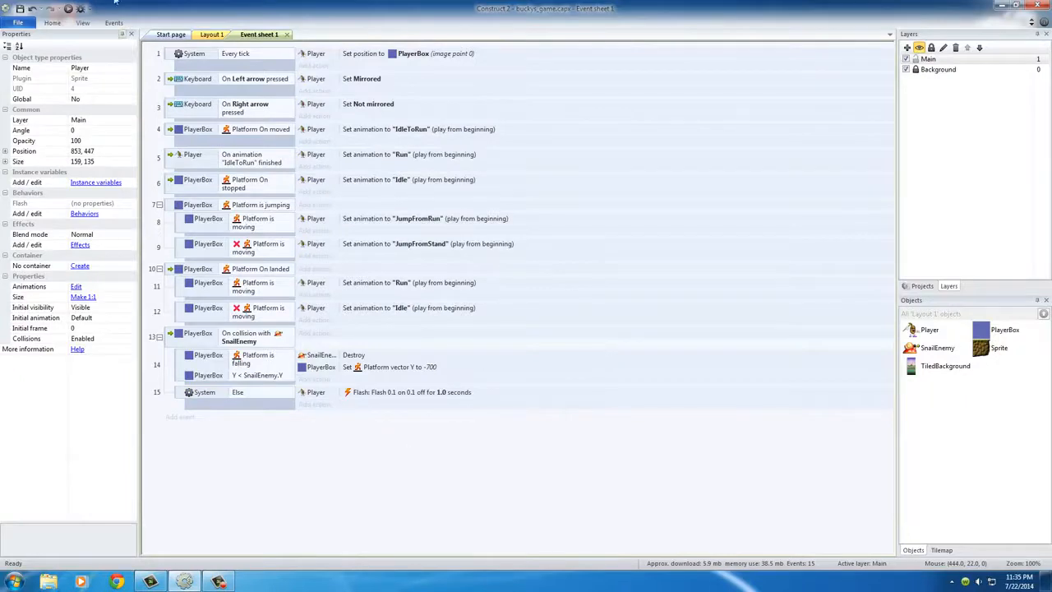
# Preview the game, run the player into the snail from both sides, jump on it, and close the preview
pyautogui.click(68, 8)
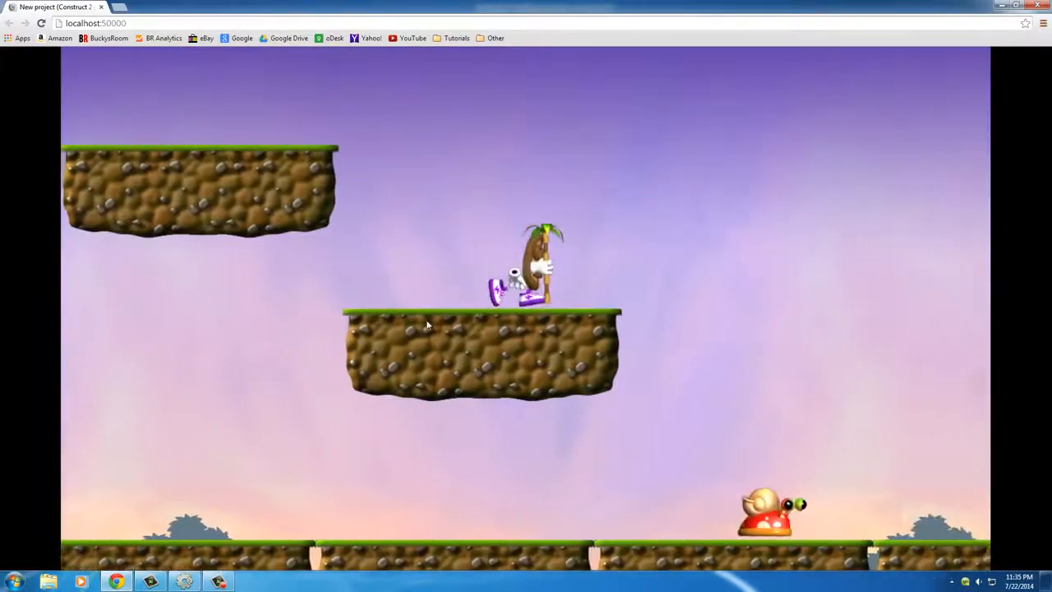
pyautogui.press('Right')
pyautogui.press('Up')
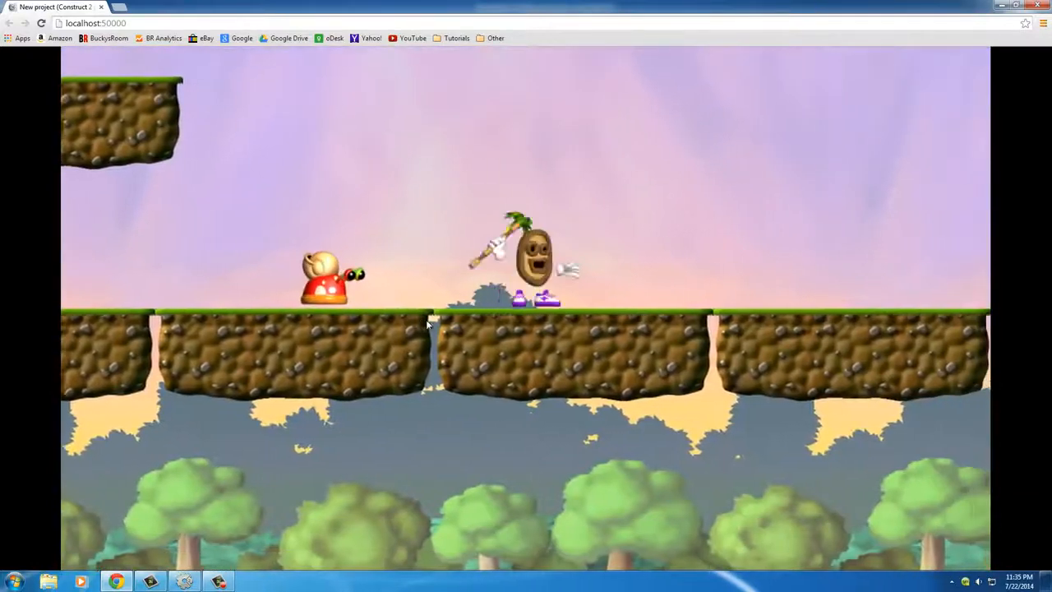
pyautogui.press('Left')
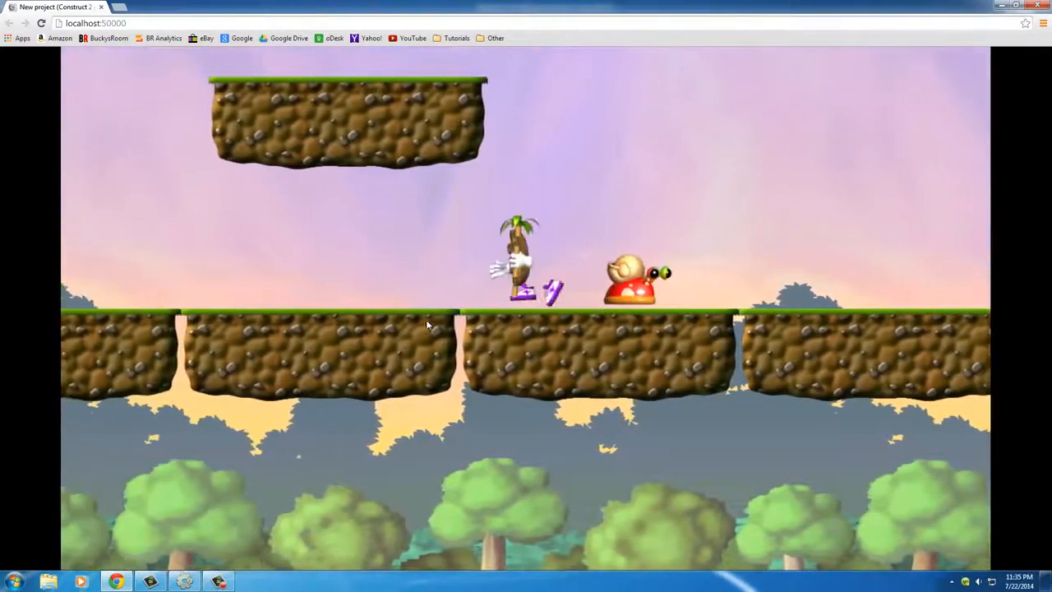
pyautogui.press('Right')
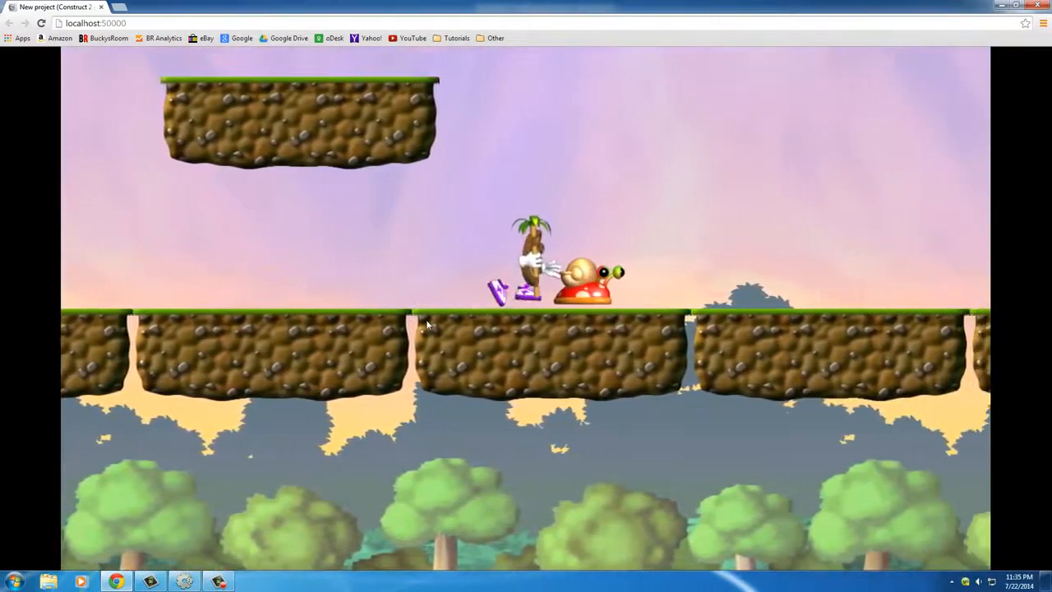
pyautogui.press('Left')
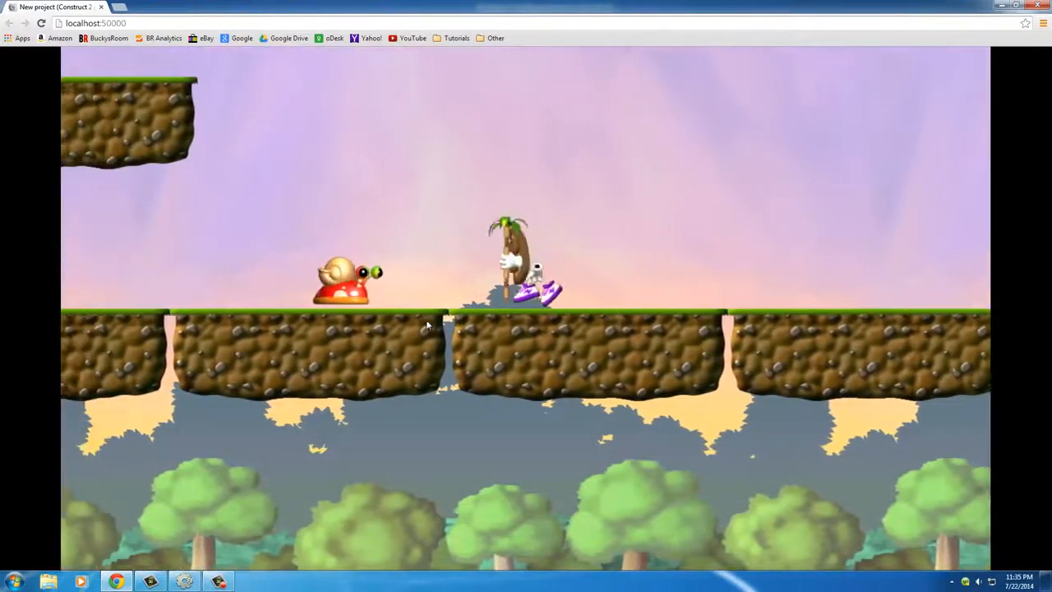
pyautogui.press('Left')
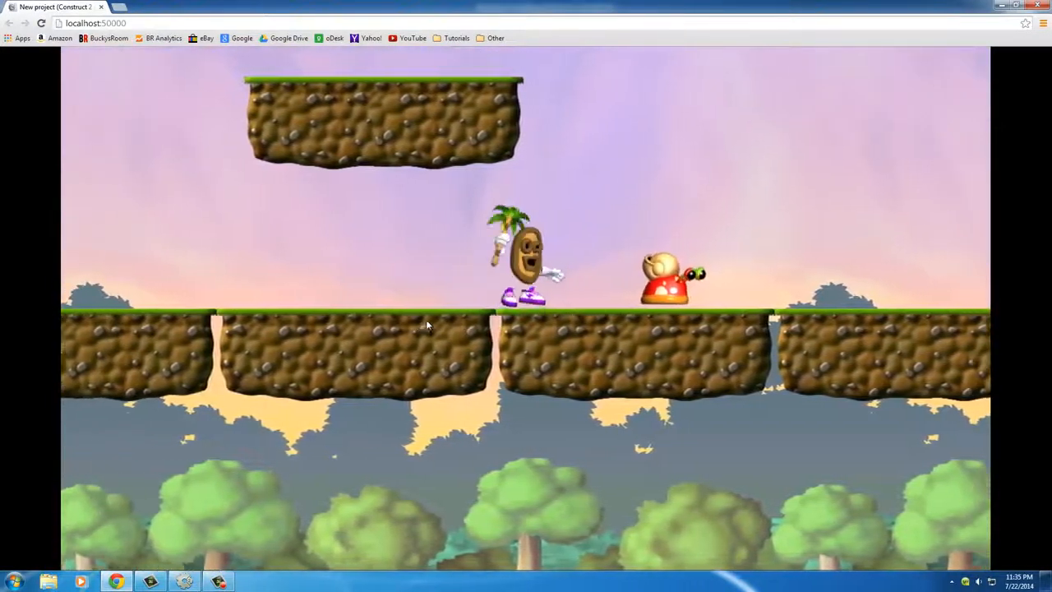
pyautogui.press('Right')
pyautogui.press('Left')
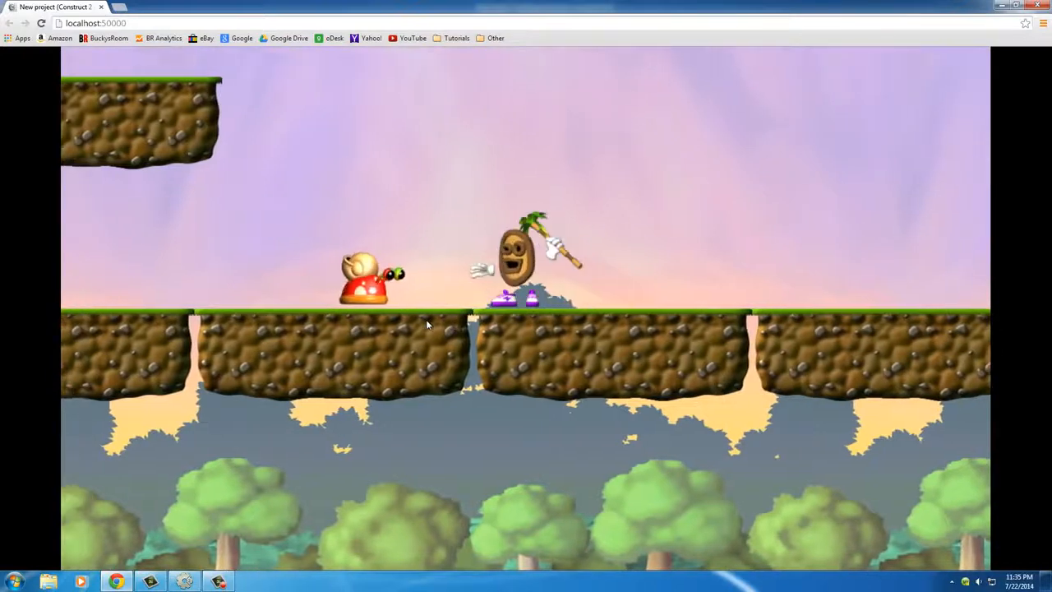
pyautogui.press('Up')
pyautogui.press('Left')
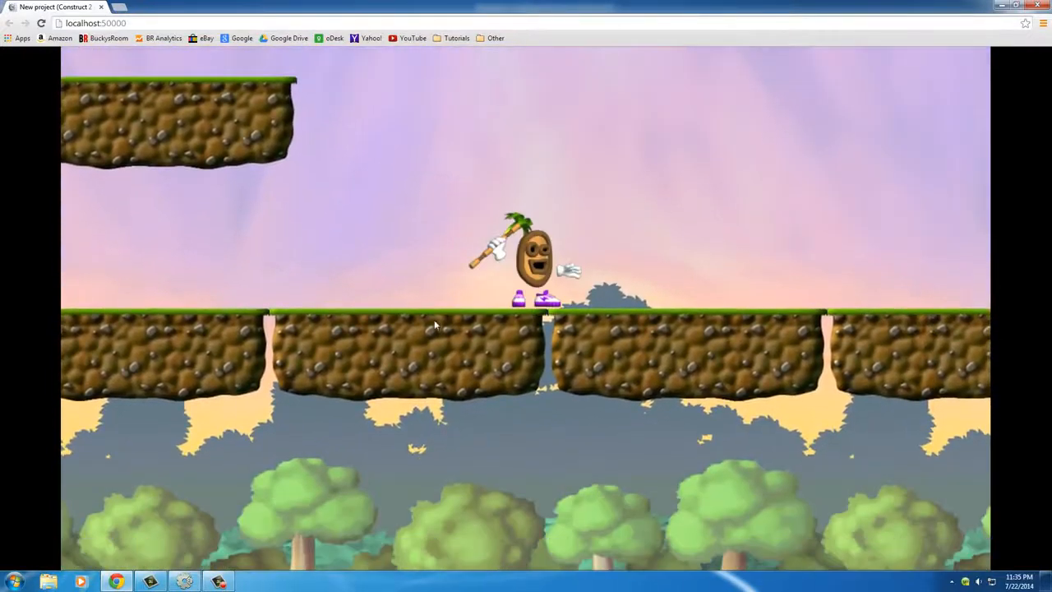
pyautogui.click(1028, 5)
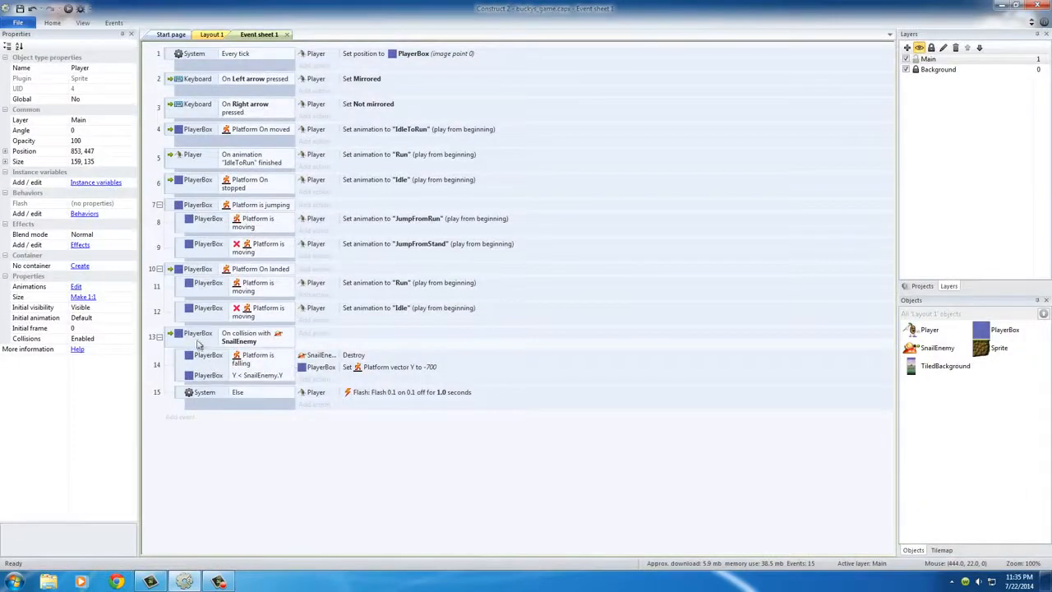
# Review the SnailEnemy collision event, comparing its falling sub-event and Destroy action with the Else branch
pyautogui.click(213, 394)
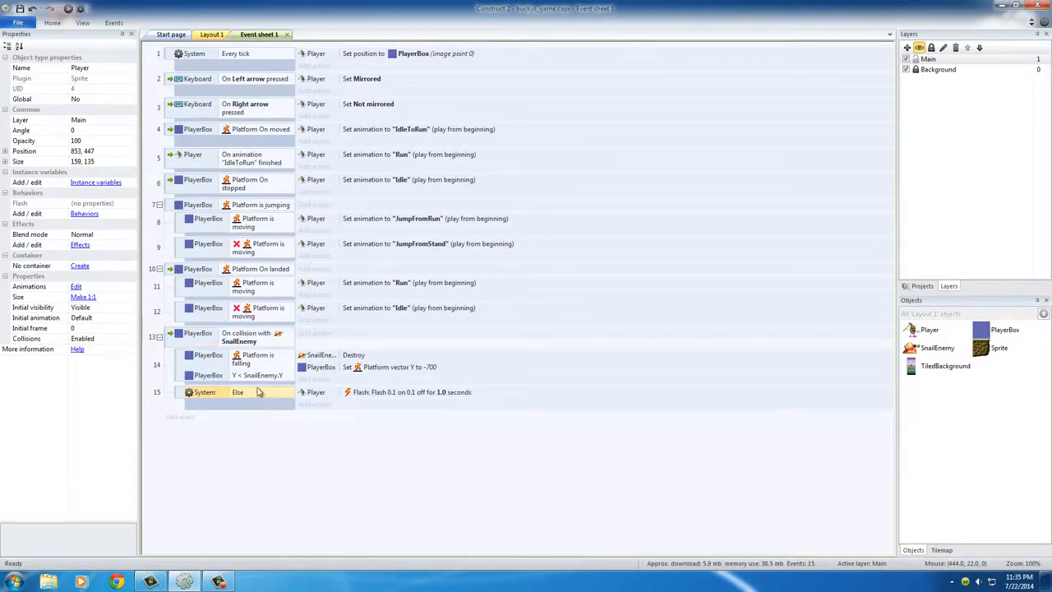
pyautogui.click(201, 339)
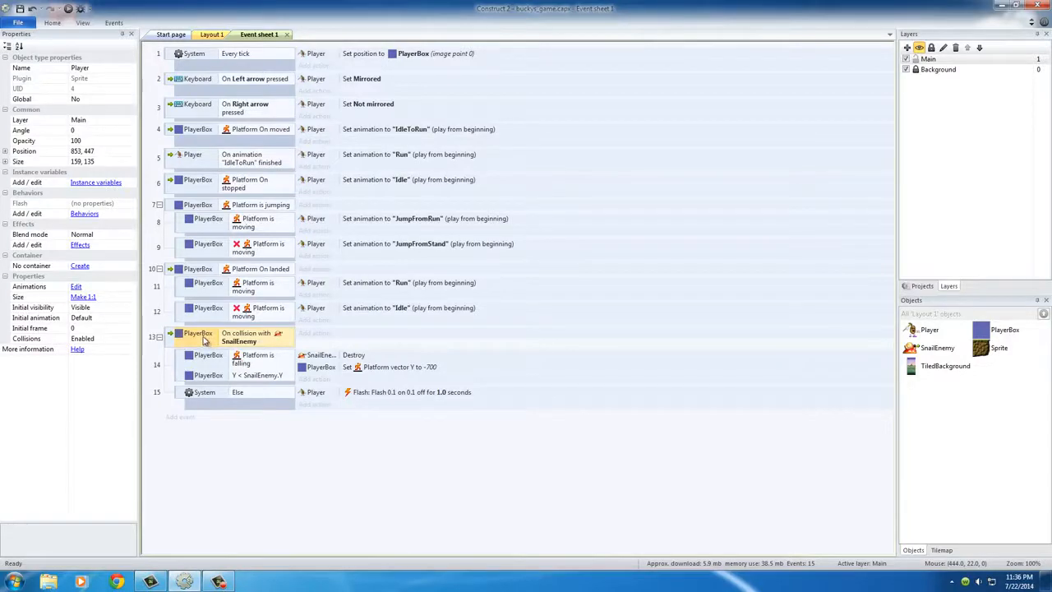
pyautogui.click(210, 364)
pyautogui.click(207, 392)
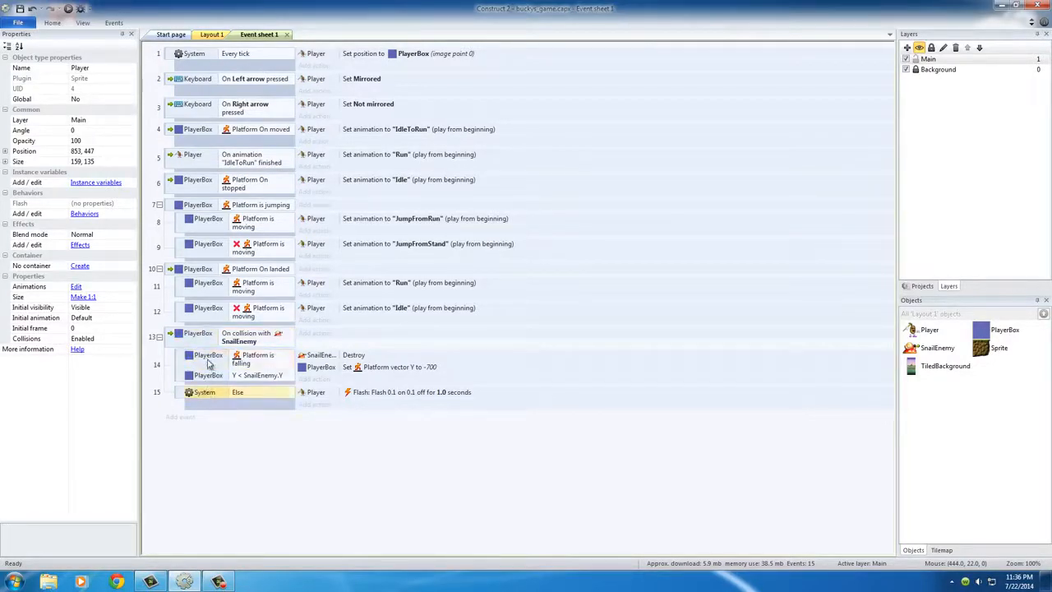
pyautogui.click(210, 364)
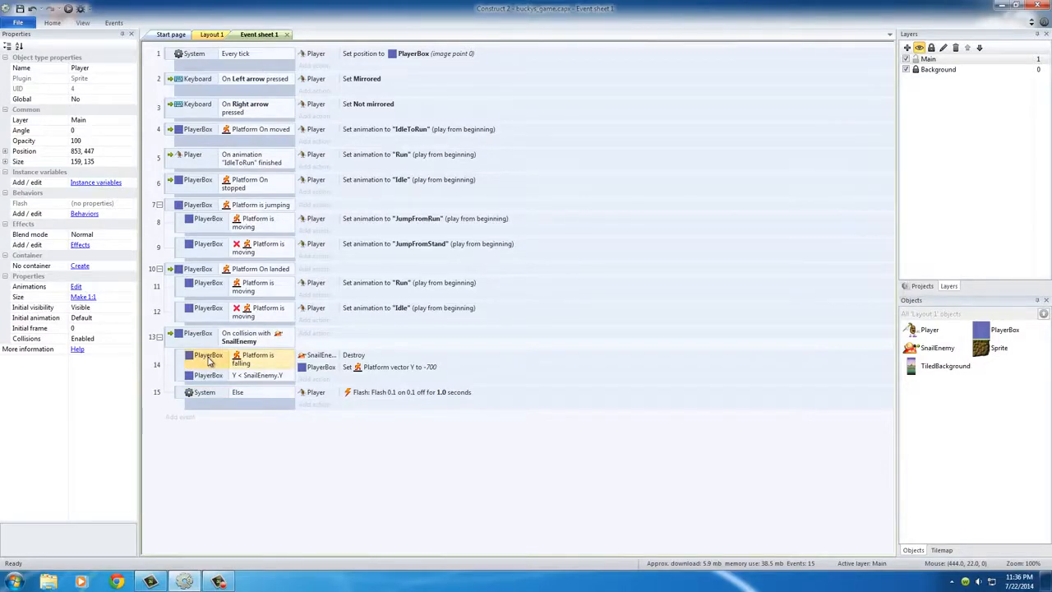
pyautogui.click(315, 360)
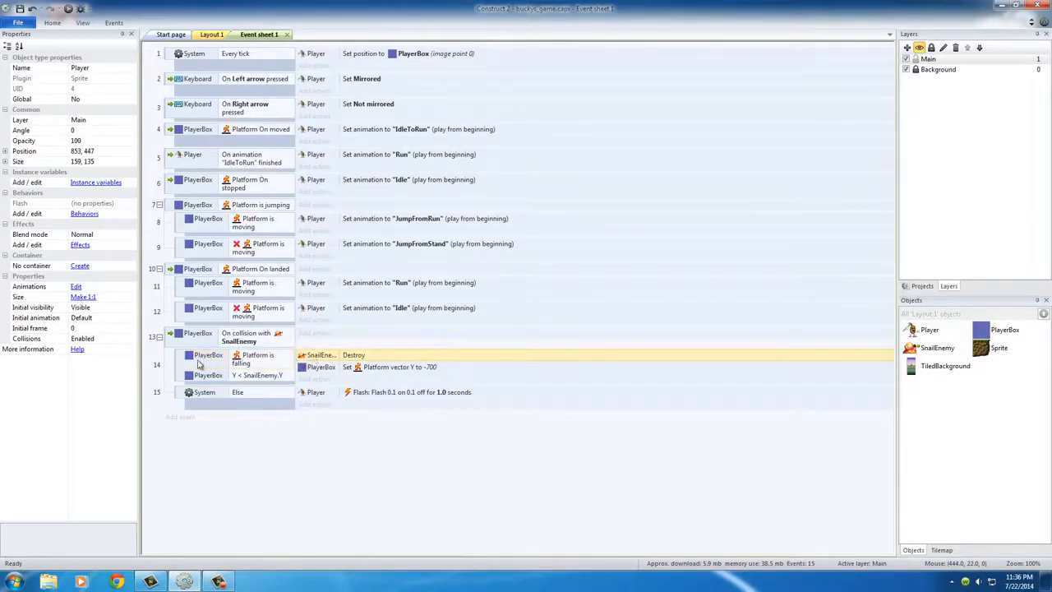
pyautogui.click(212, 395)
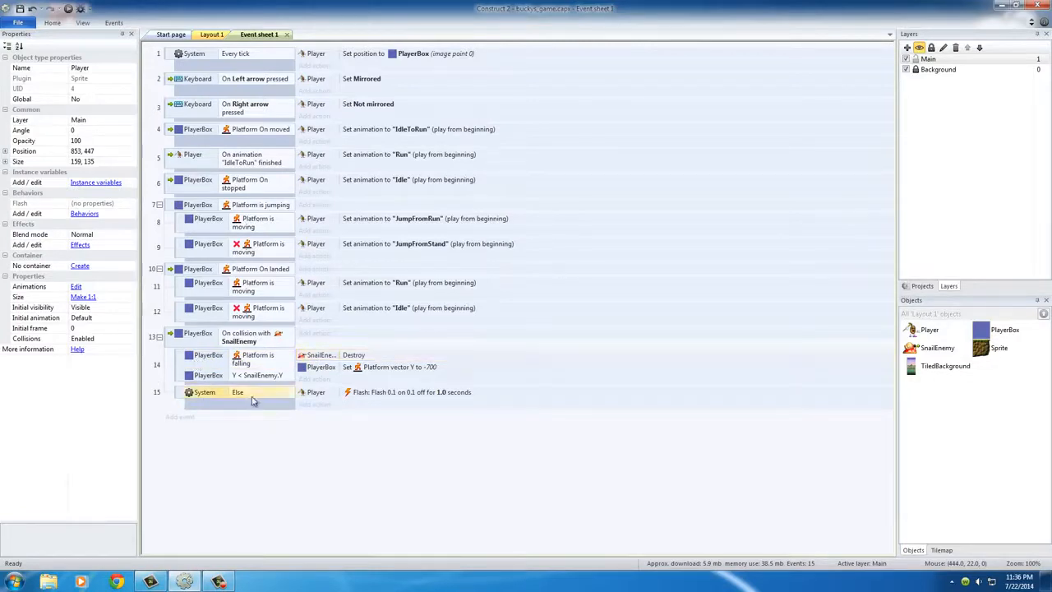
pyautogui.click(218, 361)
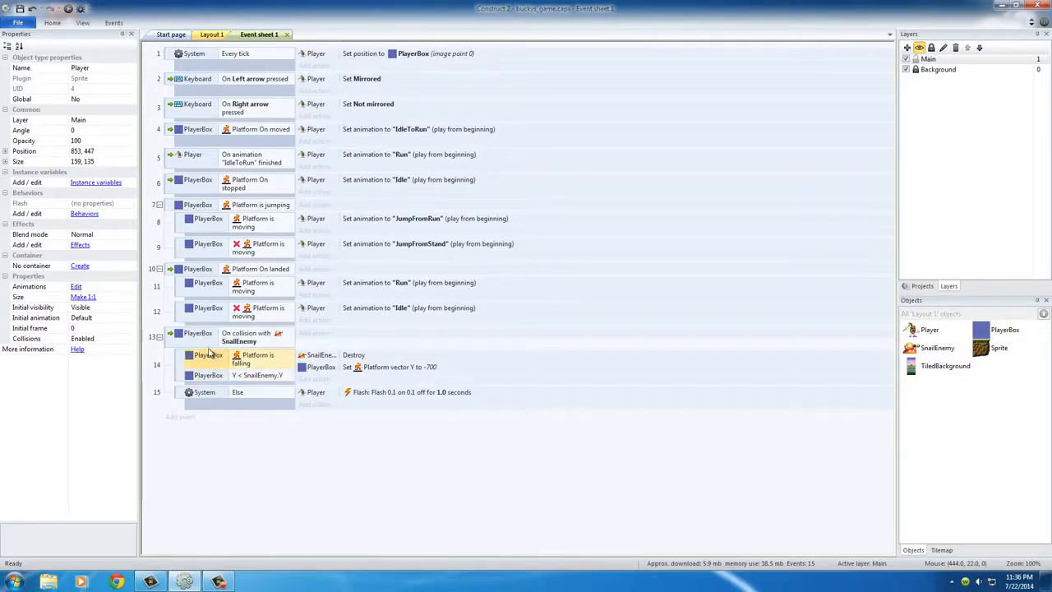
# Review how the Else branch and its Player Flash action follow from the SnailEnemy collision event's falling sub-event
pyautogui.click(246, 395)
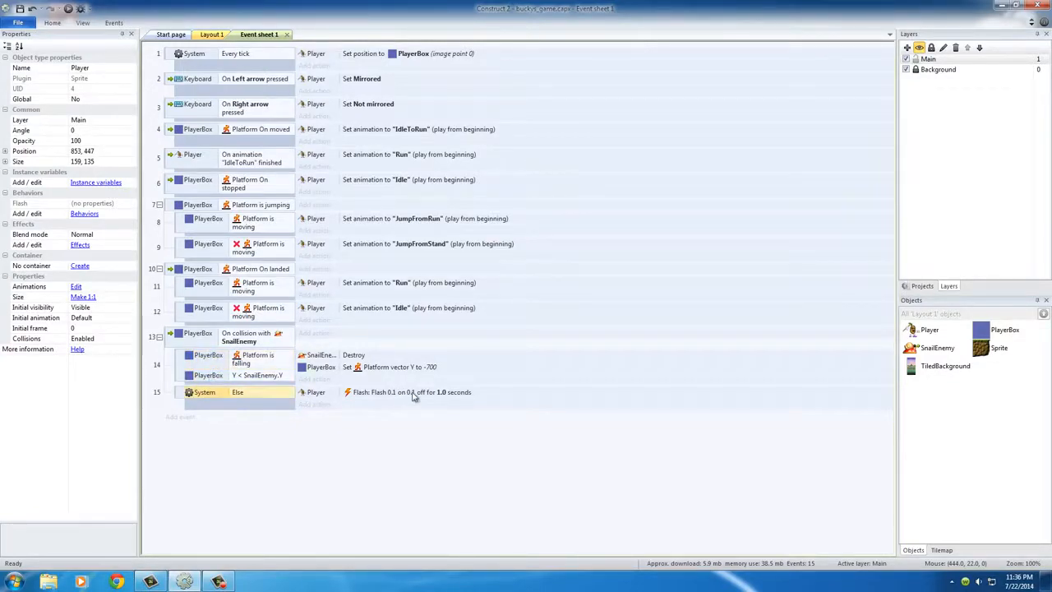
pyautogui.click(201, 341)
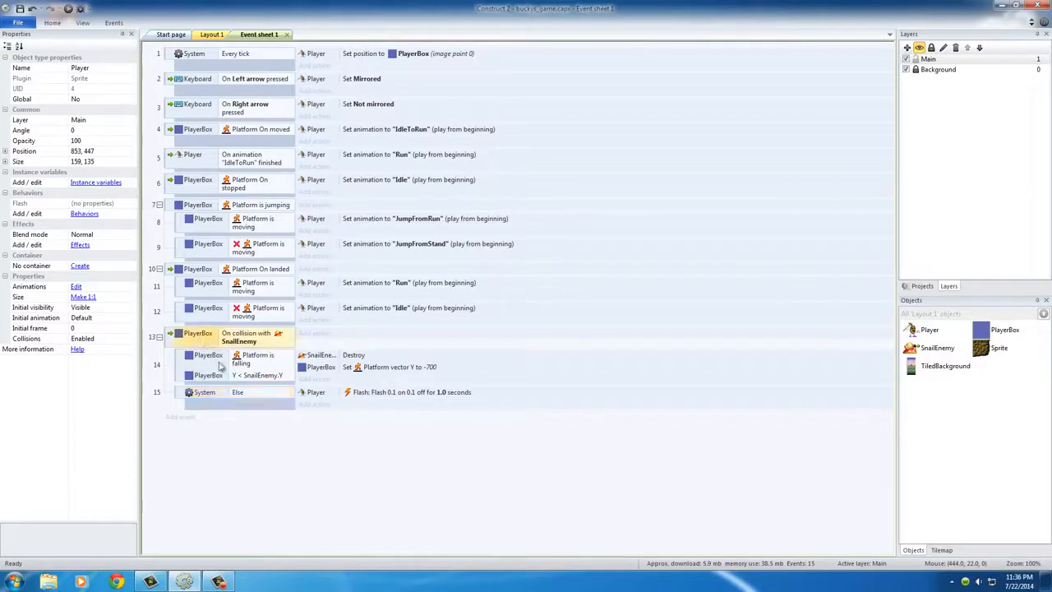
pyautogui.click(359, 357)
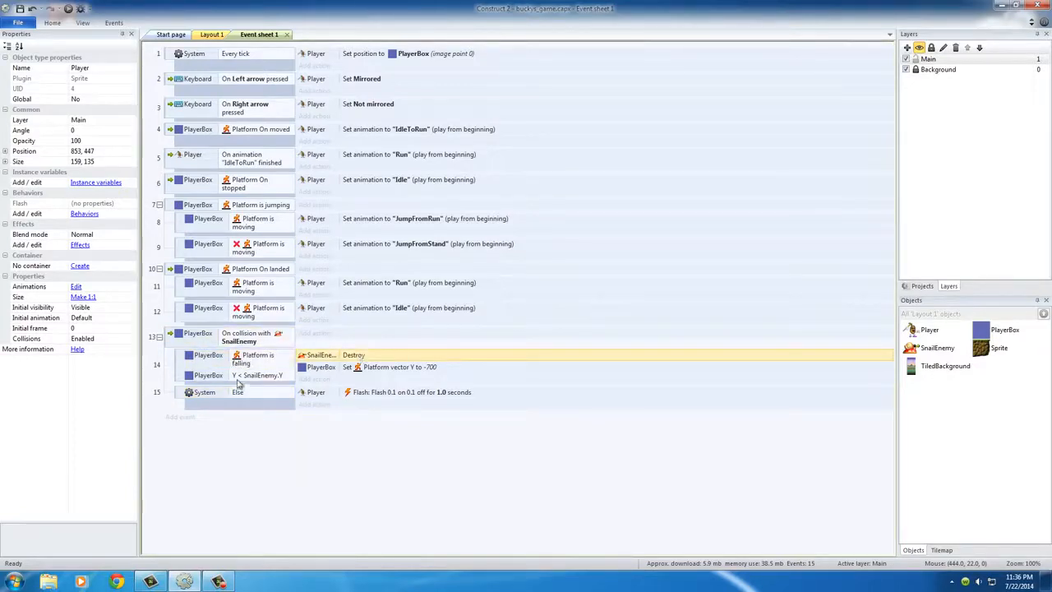
pyautogui.click(212, 394)
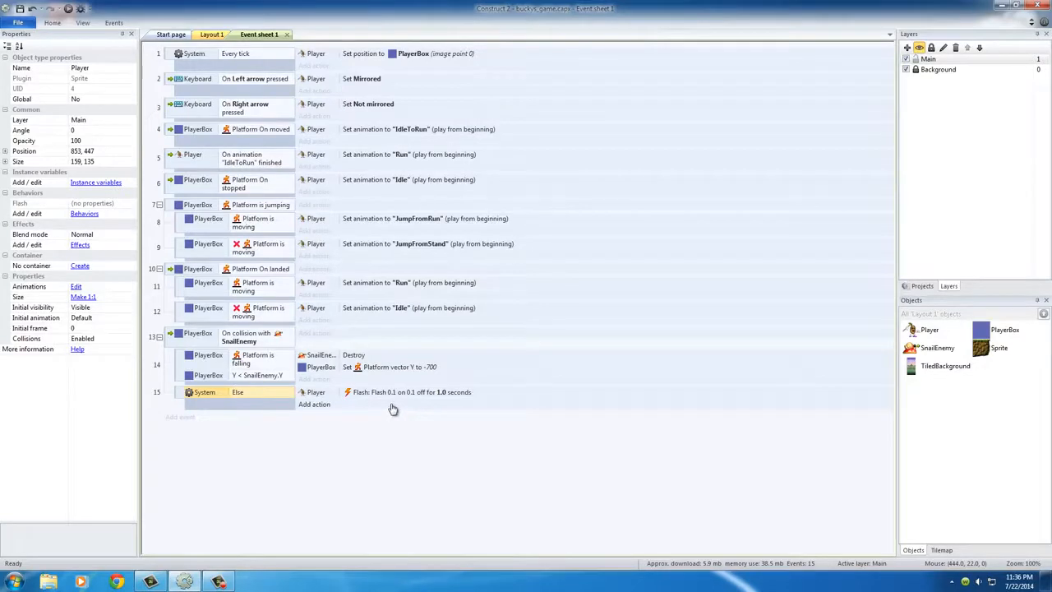
pyautogui.click(327, 395)
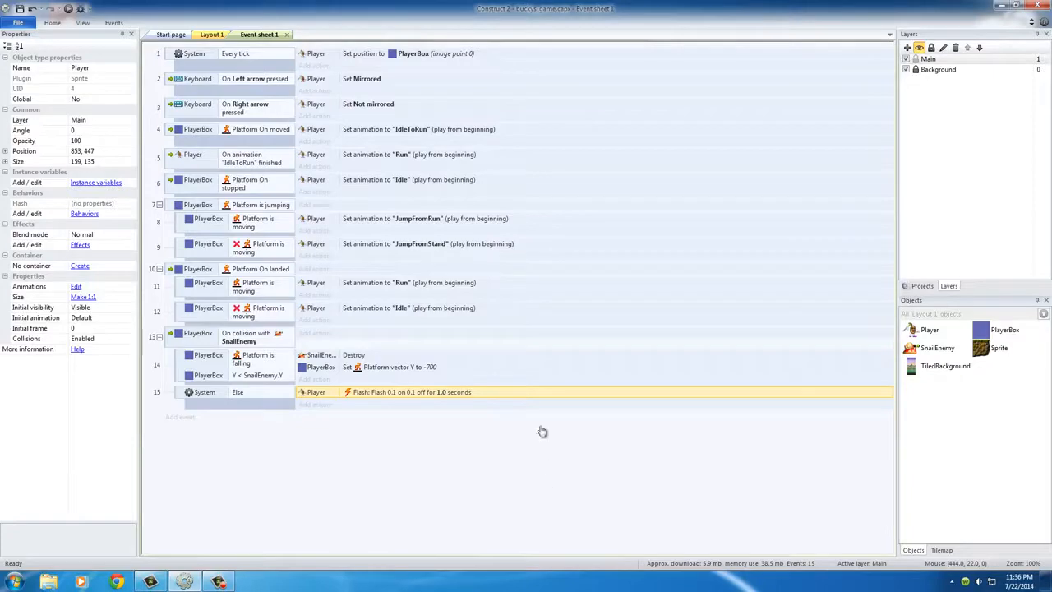
# Switch to Layout 1 and select the SnailEnemy sprite on the ground platform
pyautogui.click(212, 35)
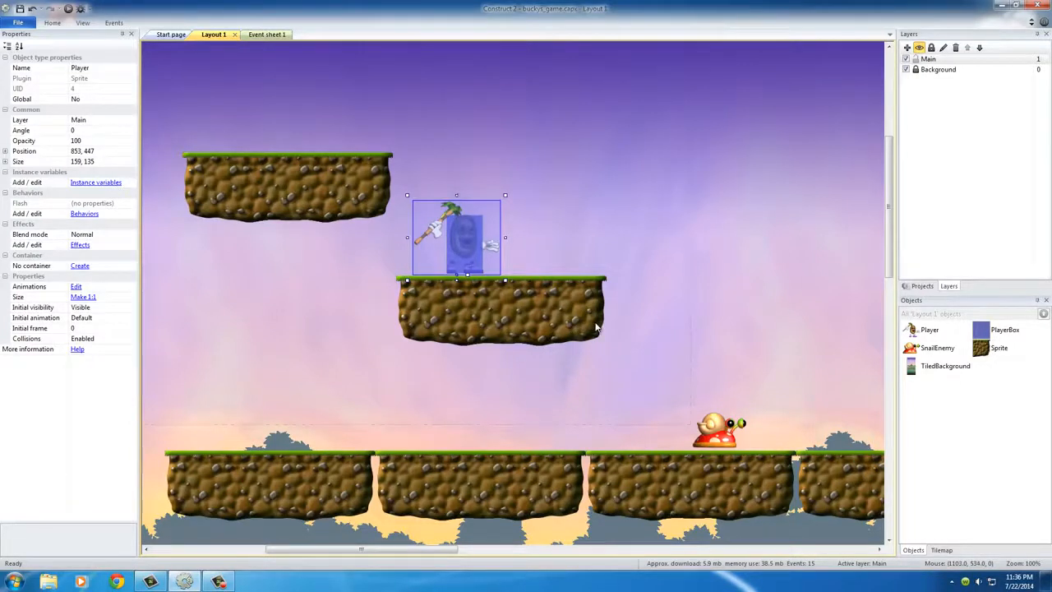
pyautogui.click(564, 228)
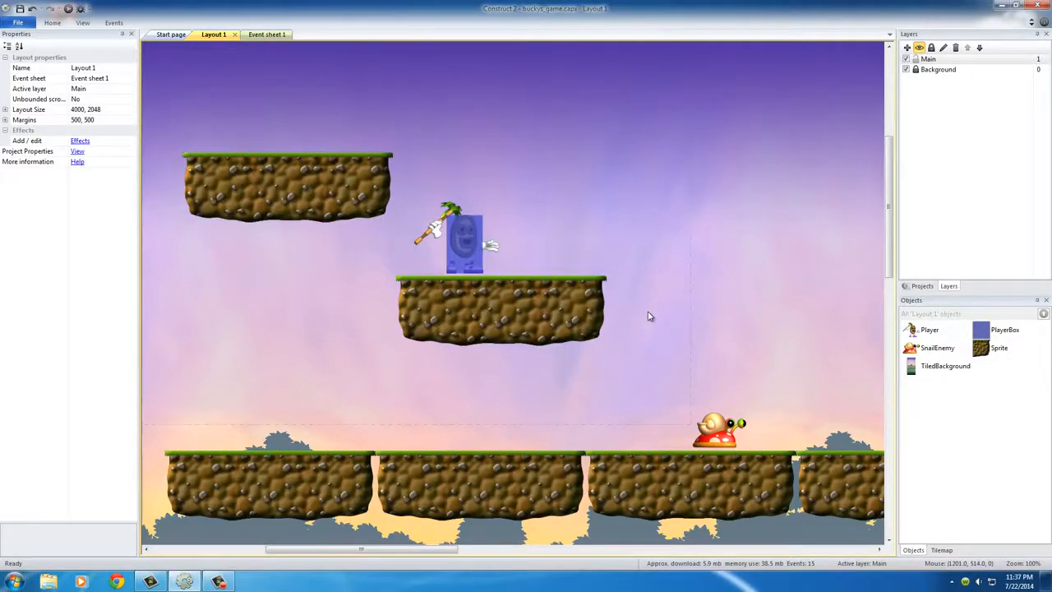
pyautogui.click(713, 423)
pyautogui.click(763, 396)
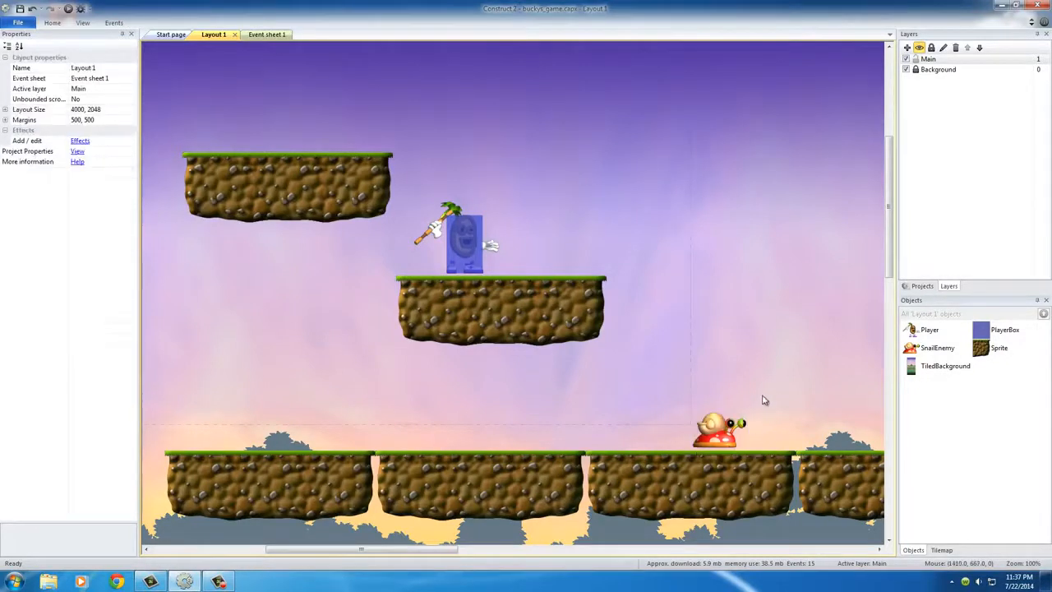
pyautogui.click(720, 434)
pyautogui.moveTo(801, 437); pyautogui.dragTo(622, 368, button='middle')
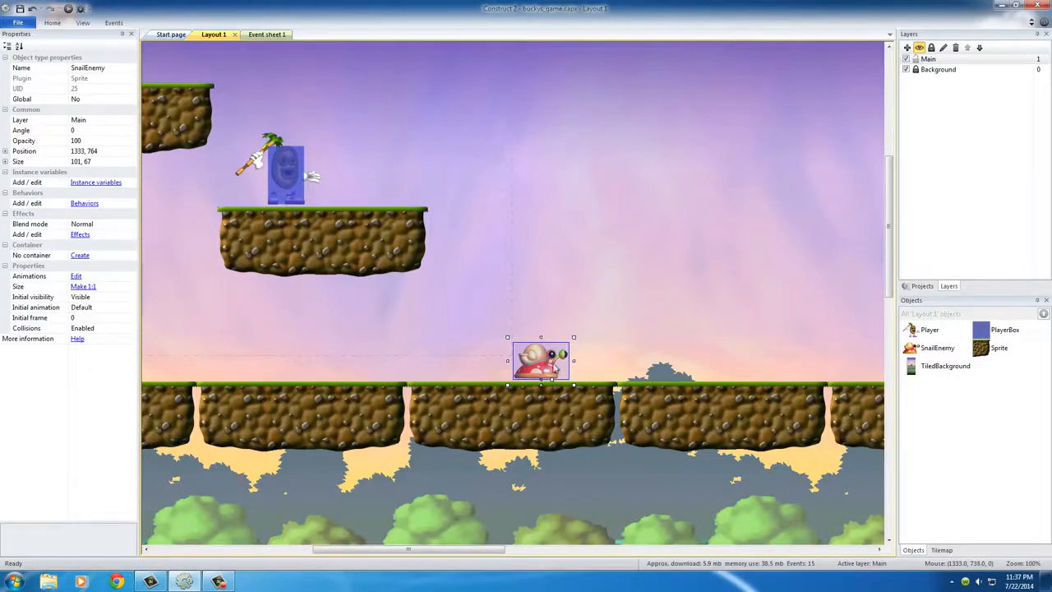
pyautogui.click(629, 314)
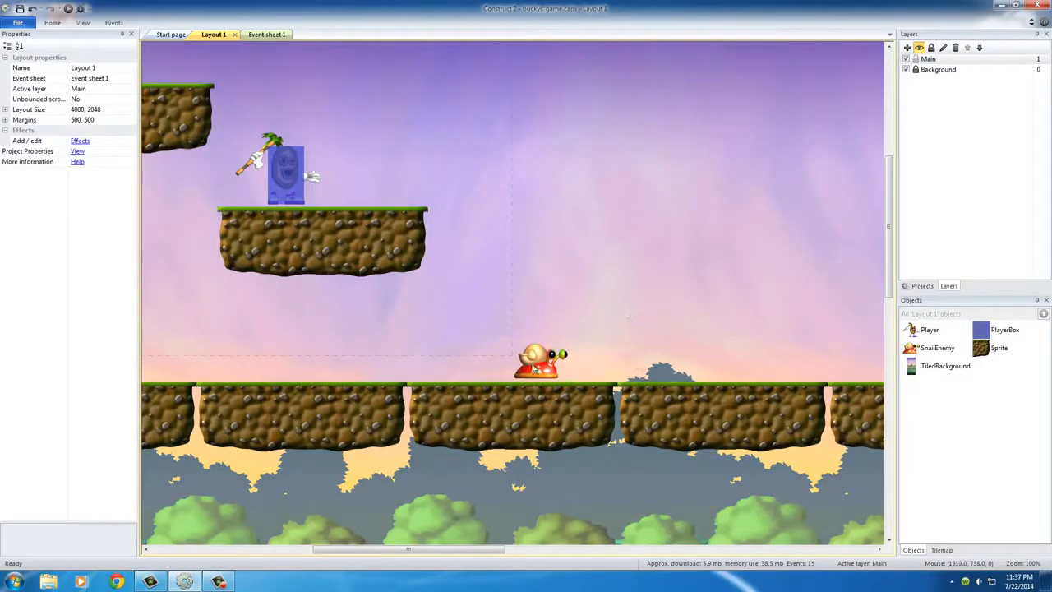
pyautogui.click(534, 367)
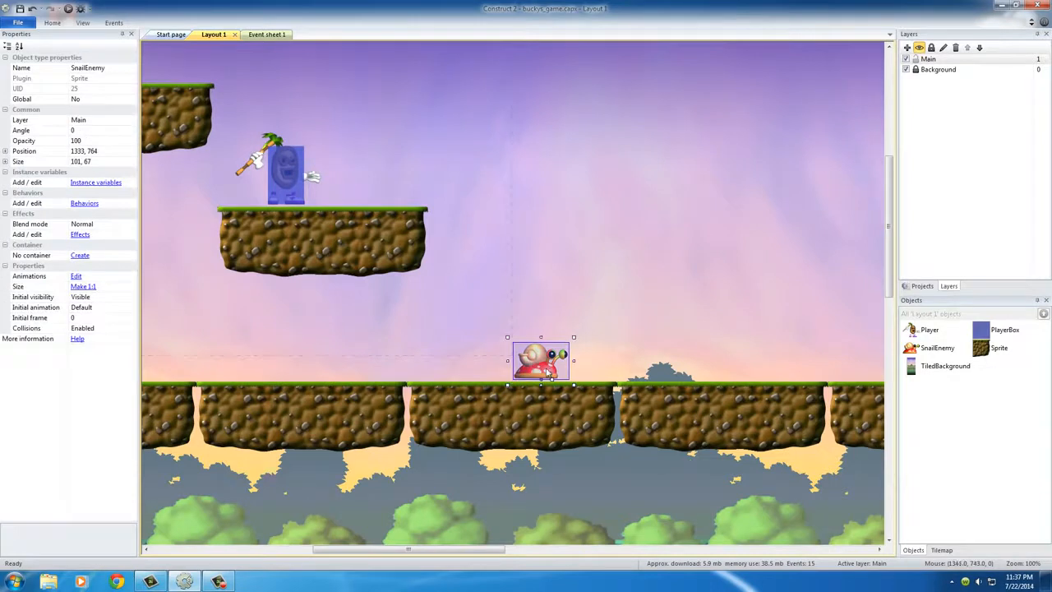
pyautogui.click(83, 203)
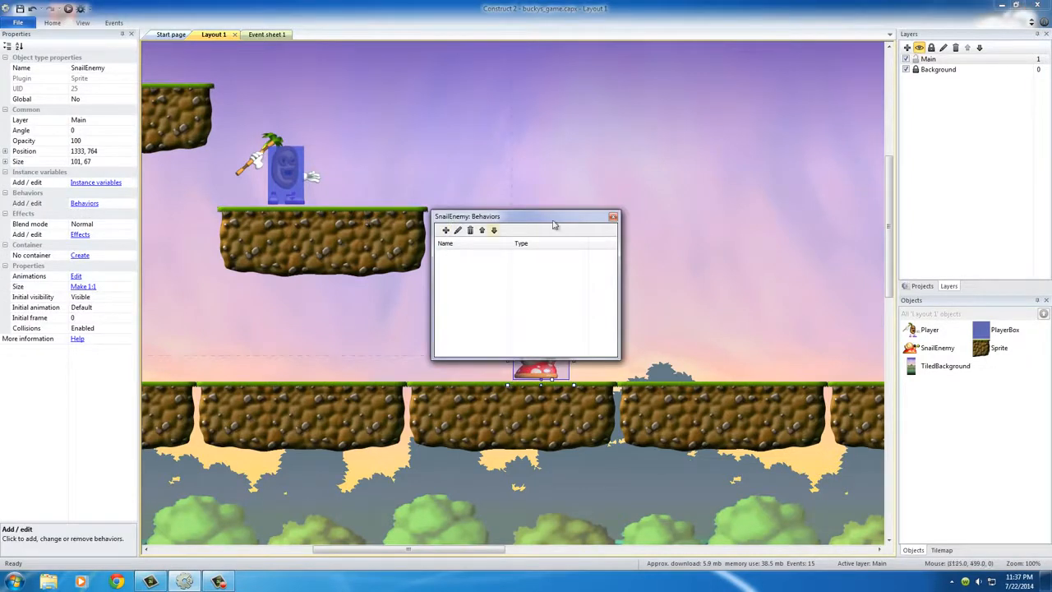
pyautogui.click(613, 216)
pyautogui.click(586, 311)
# Add the Platform behavior to the SnailEnemy sprite
pyautogui.click(543, 367)
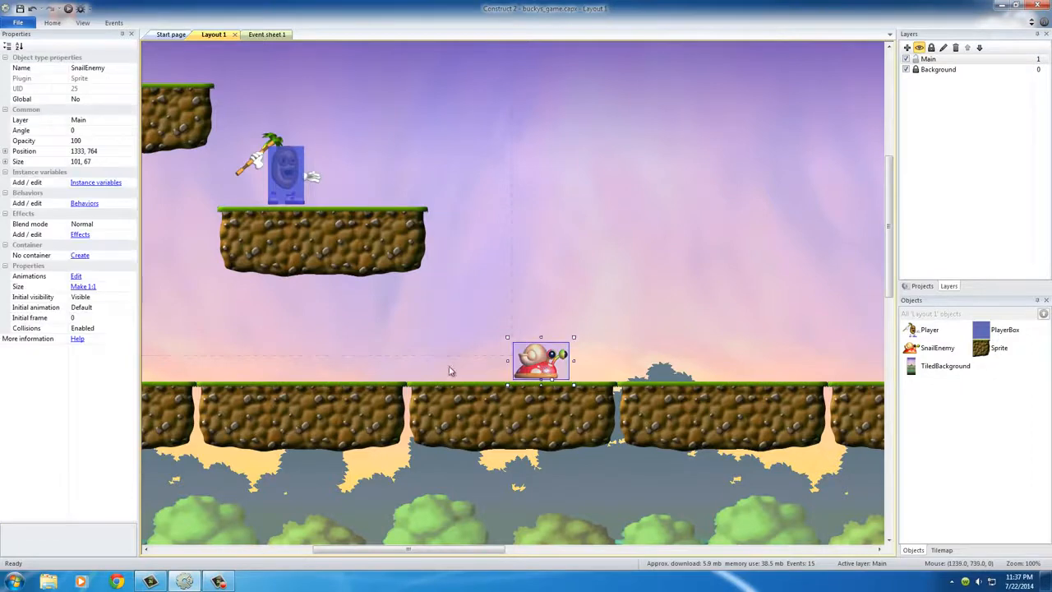
pyautogui.click(84, 203)
pyautogui.click(444, 232)
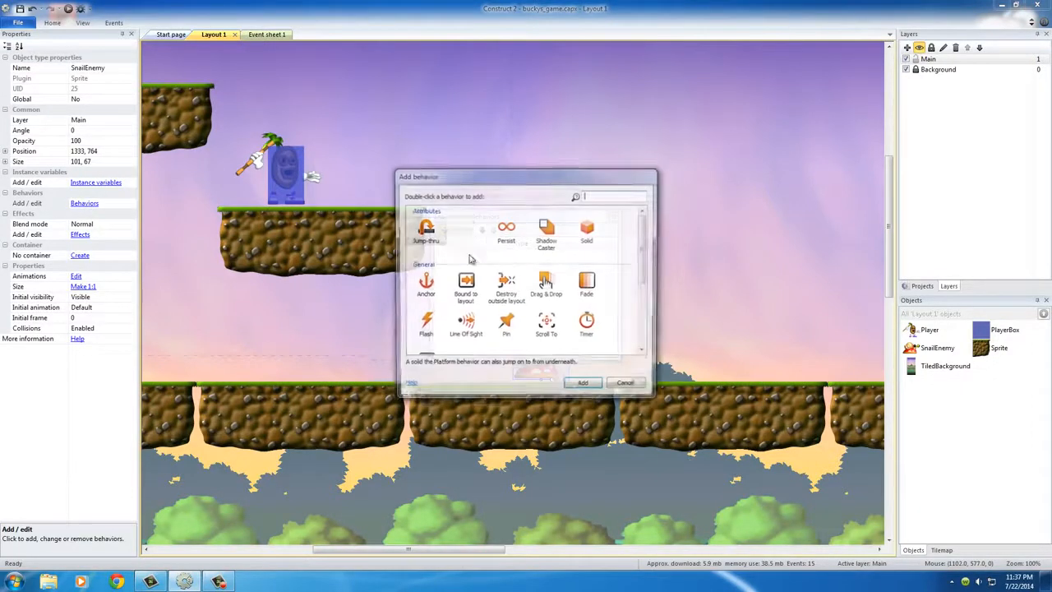
pyautogui.moveTo(645, 246); pyautogui.dragTo(645, 310)
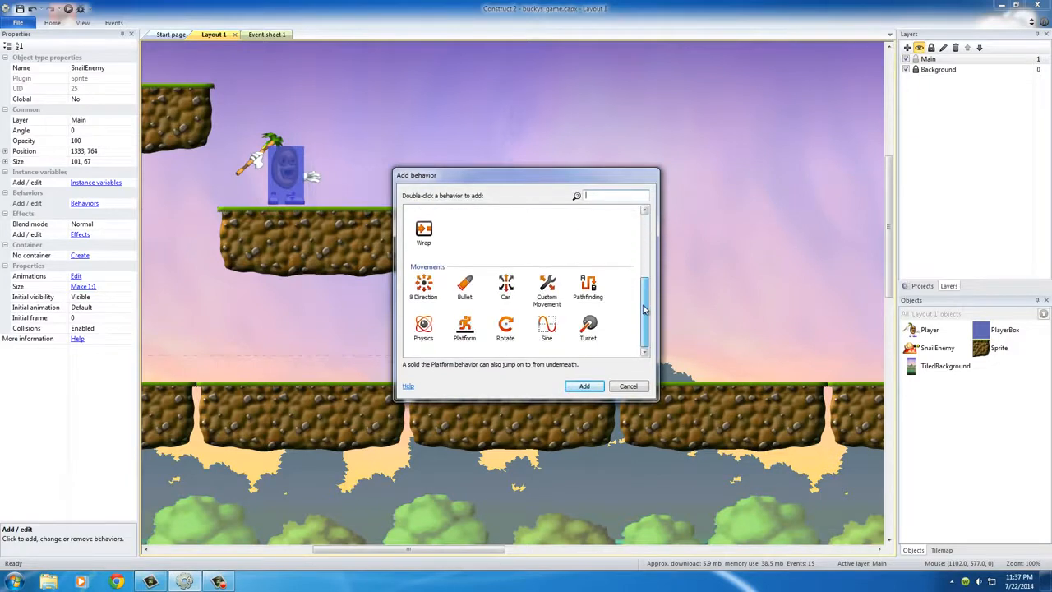
pyautogui.click(465, 329)
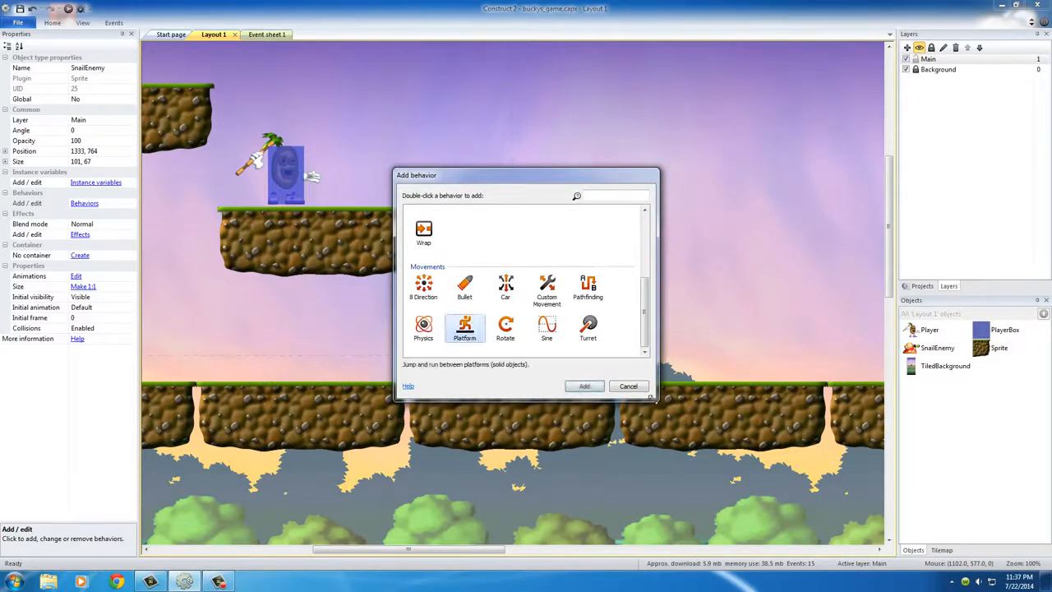
pyautogui.click(584, 386)
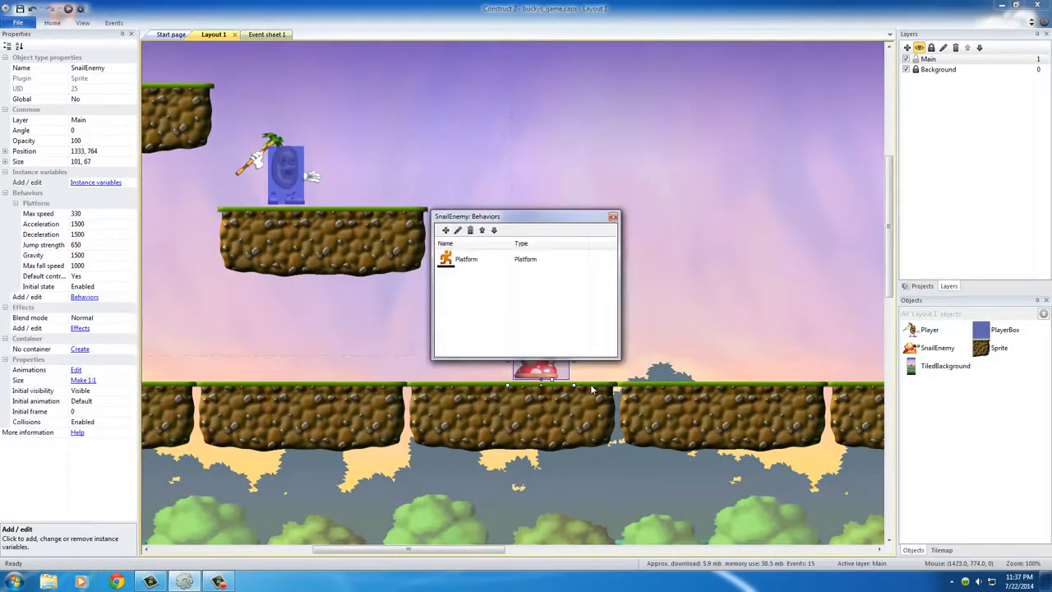
pyautogui.click(613, 218)
pyautogui.click(616, 288)
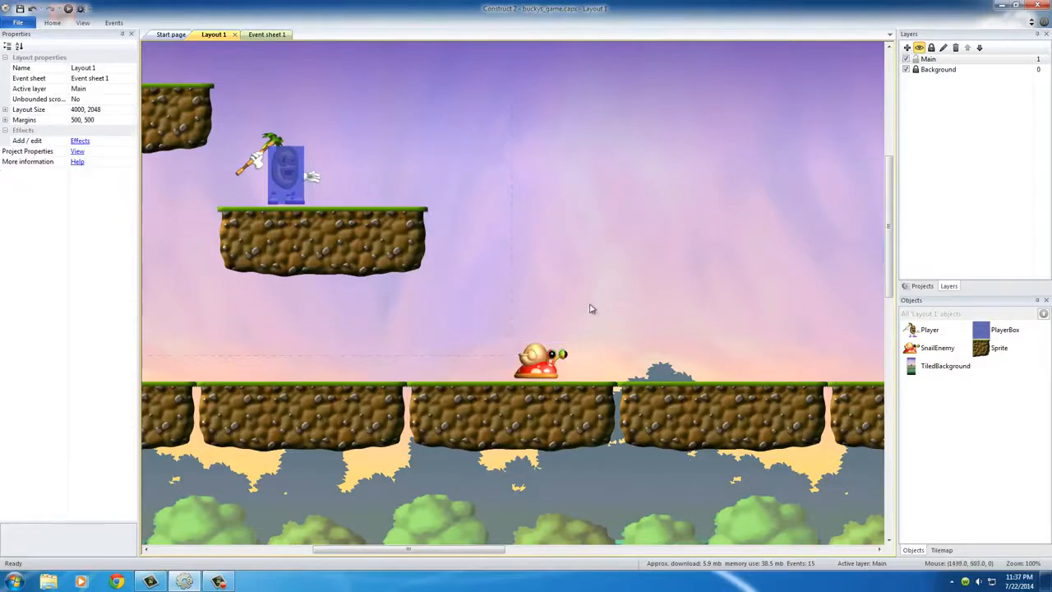
# Compare the behavior properties of the SnailEnemy, PlayerBox and Player sprites in the layout
pyautogui.click(546, 370)
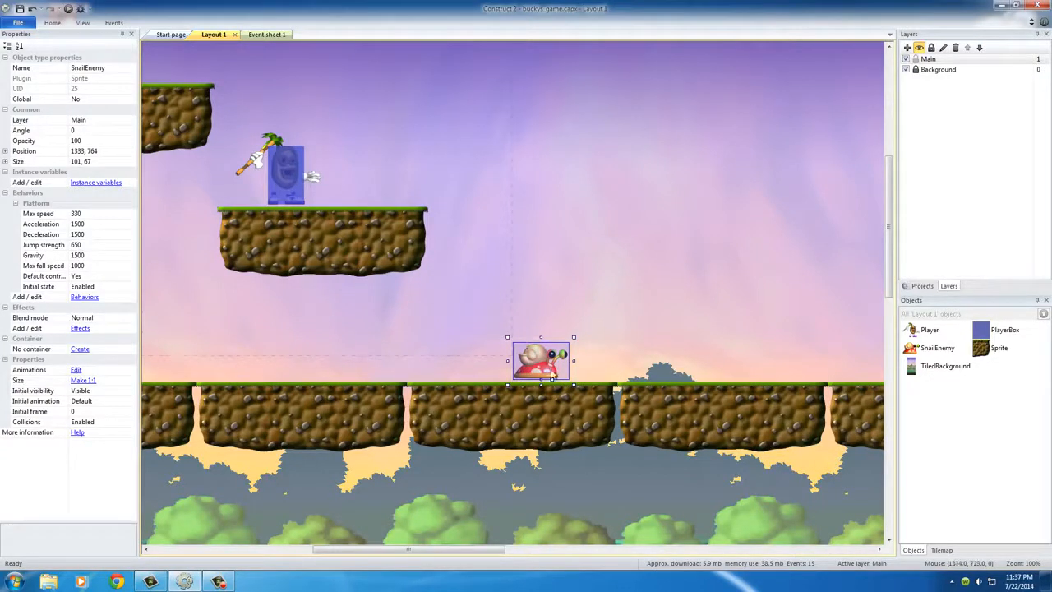
pyautogui.click(287, 172)
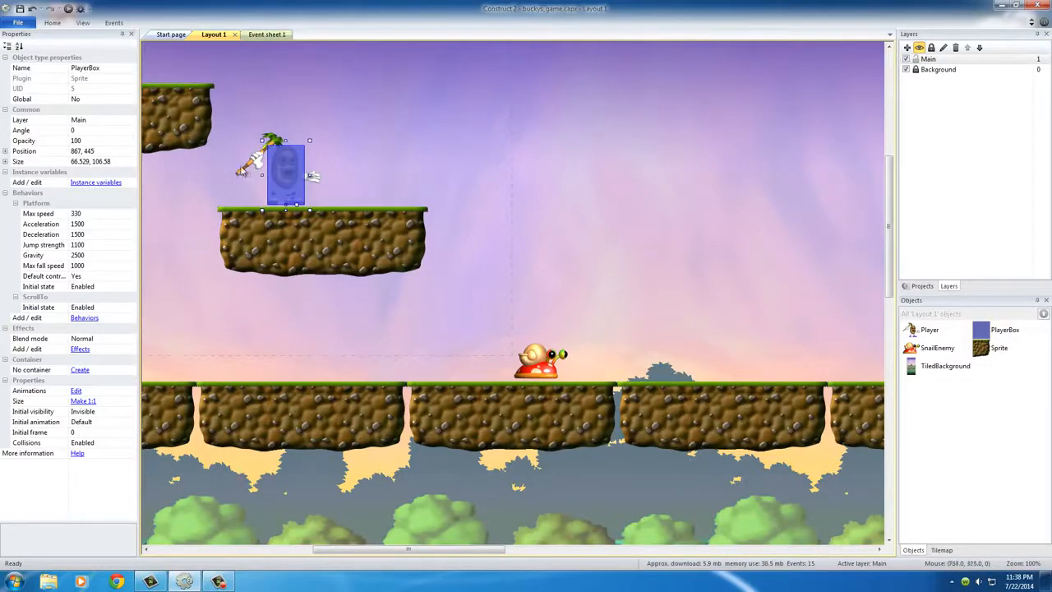
pyautogui.click(245, 171)
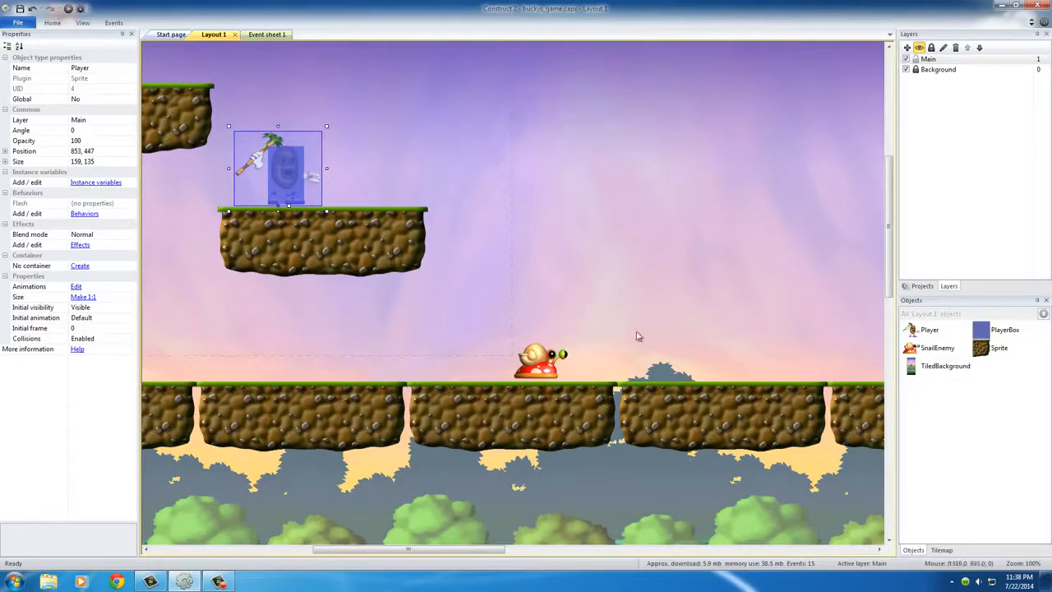
pyautogui.click(546, 360)
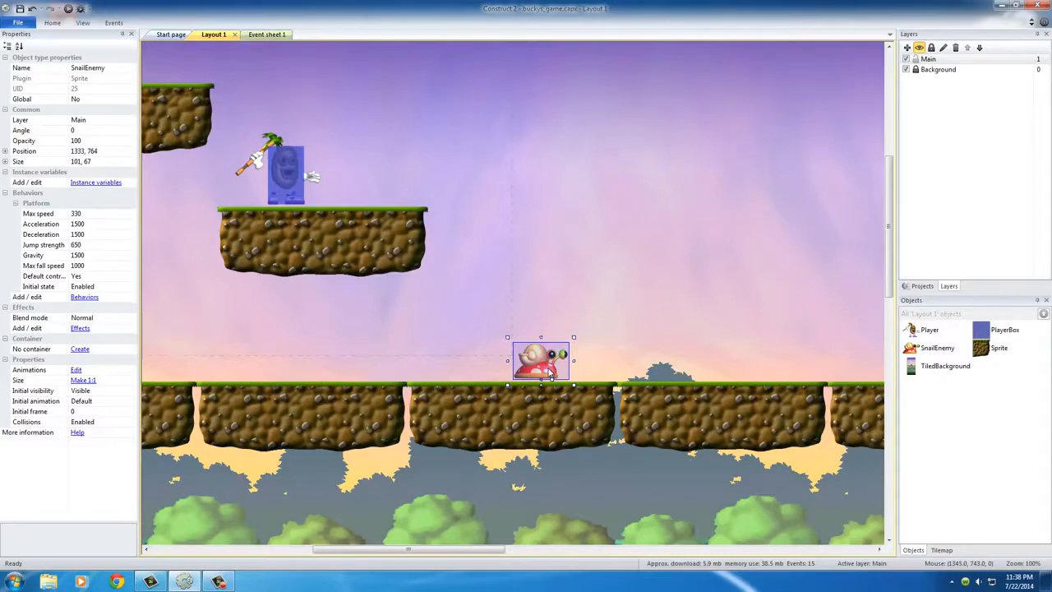
pyautogui.click(646, 331)
# Set the SnailEnemy's Platform behavior to max speed 50, acceleration 100 and deceleration 100
pyautogui.click(561, 355)
pyautogui.click(75, 214)
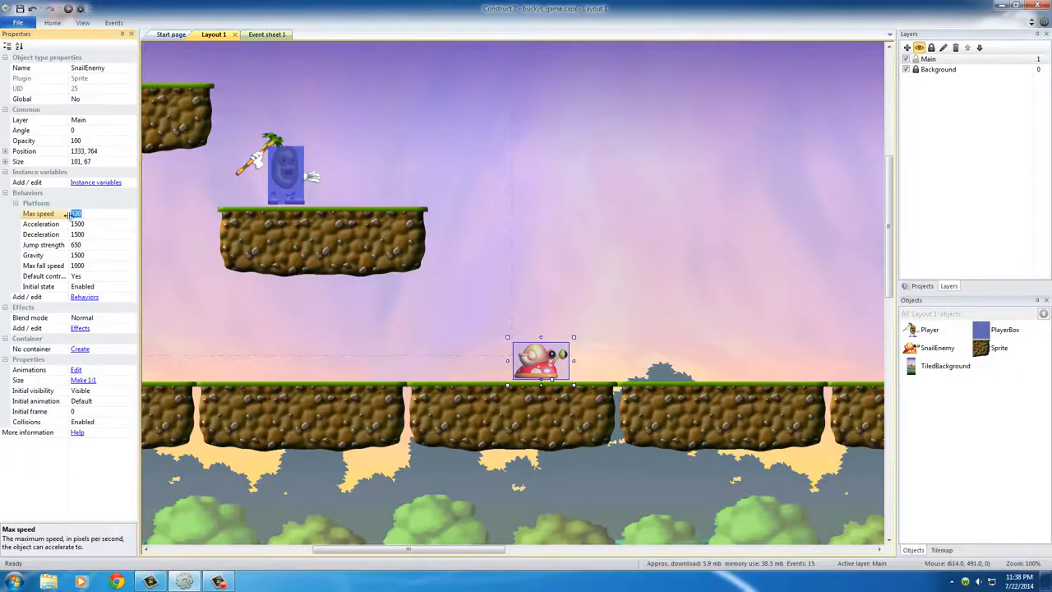
pyautogui.click(69, 215)
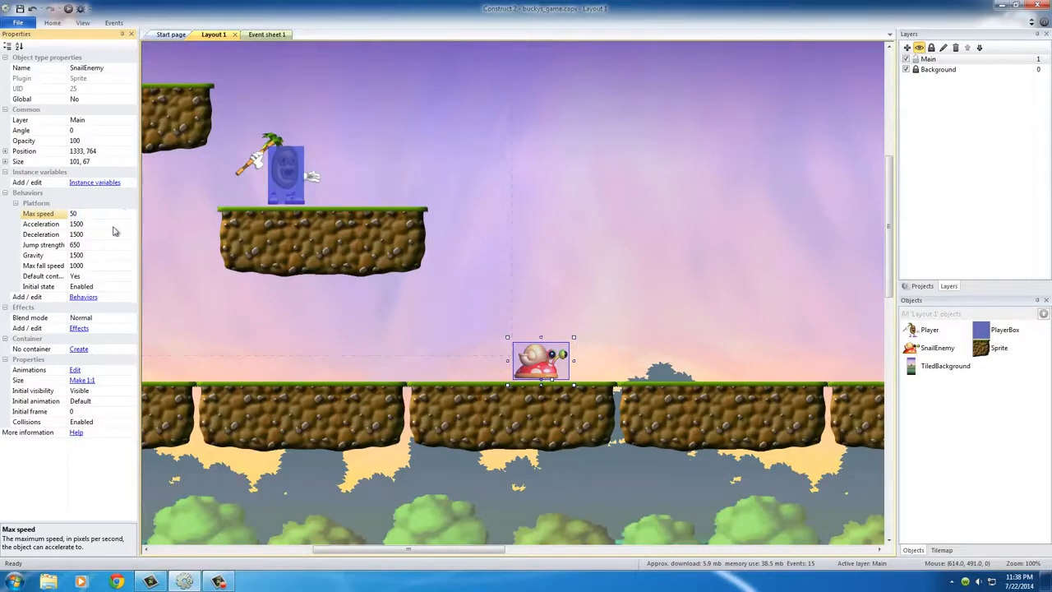
pyautogui.click(94, 224)
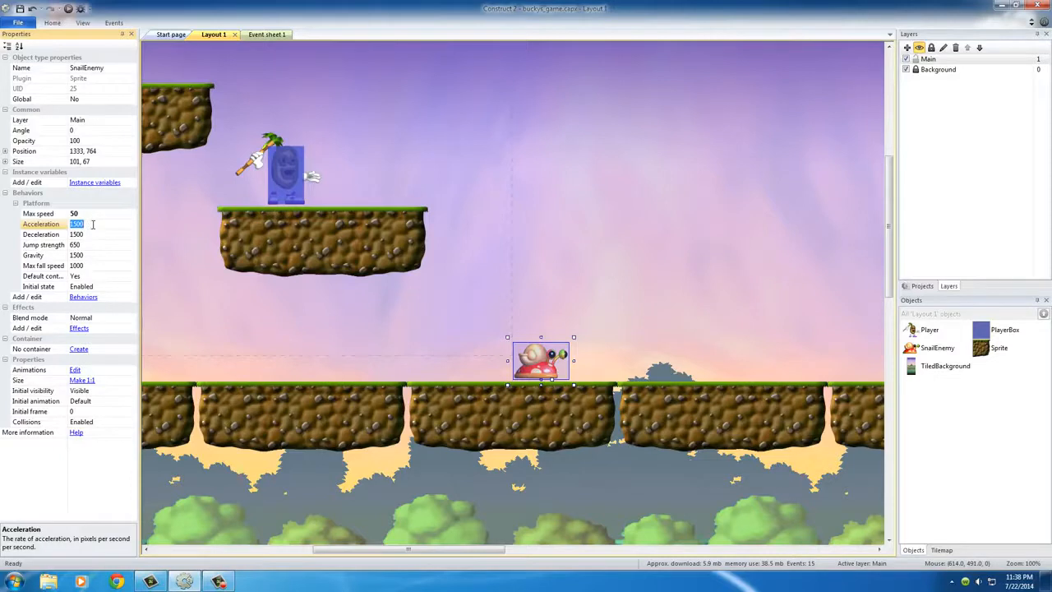
pyautogui.write('1')
pyautogui.click(82, 235)
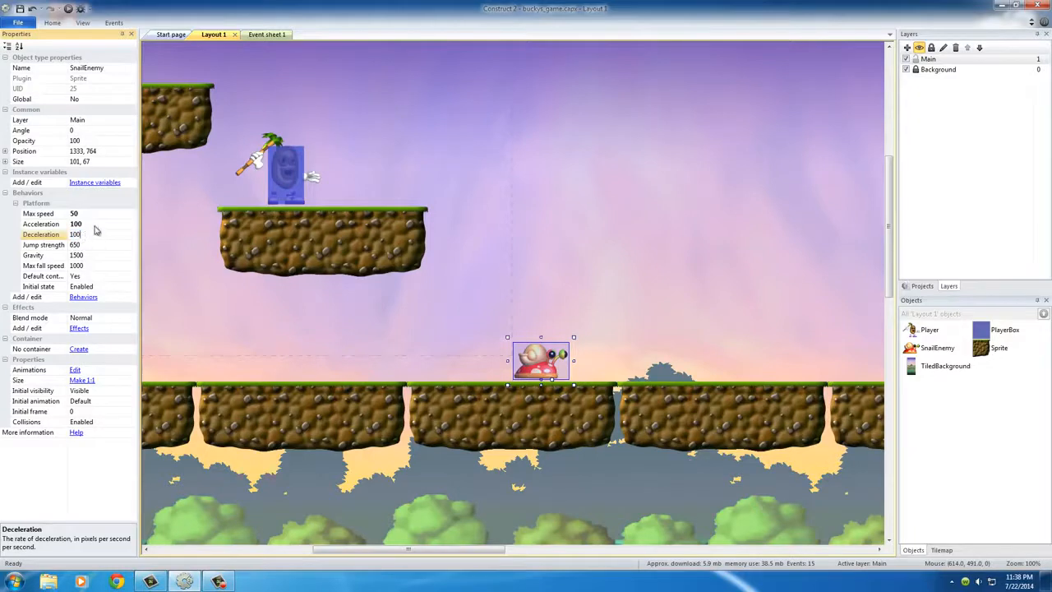
pyautogui.click(95, 224)
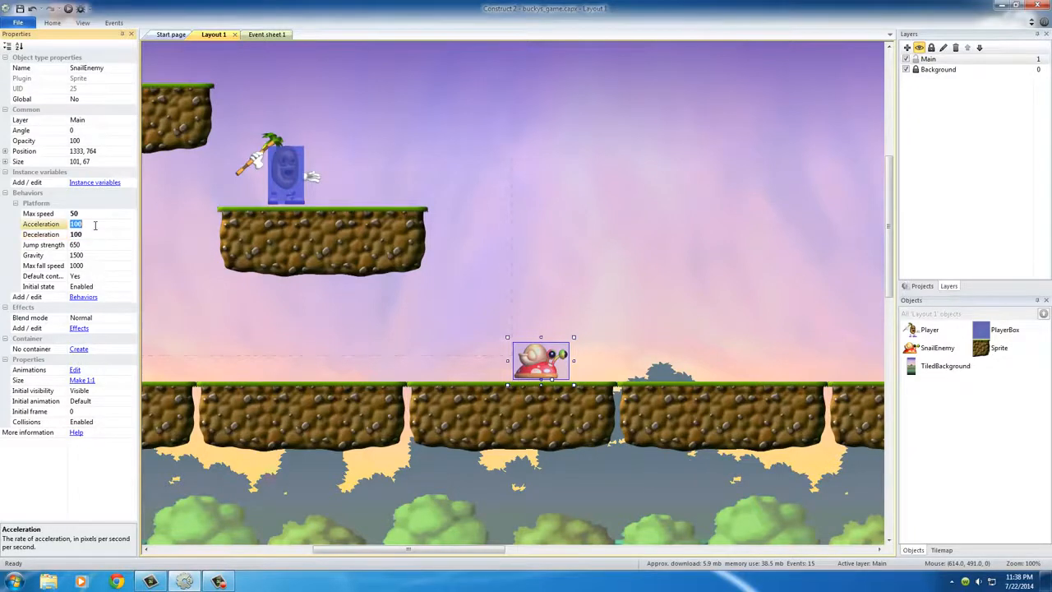
pyautogui.click(565, 301)
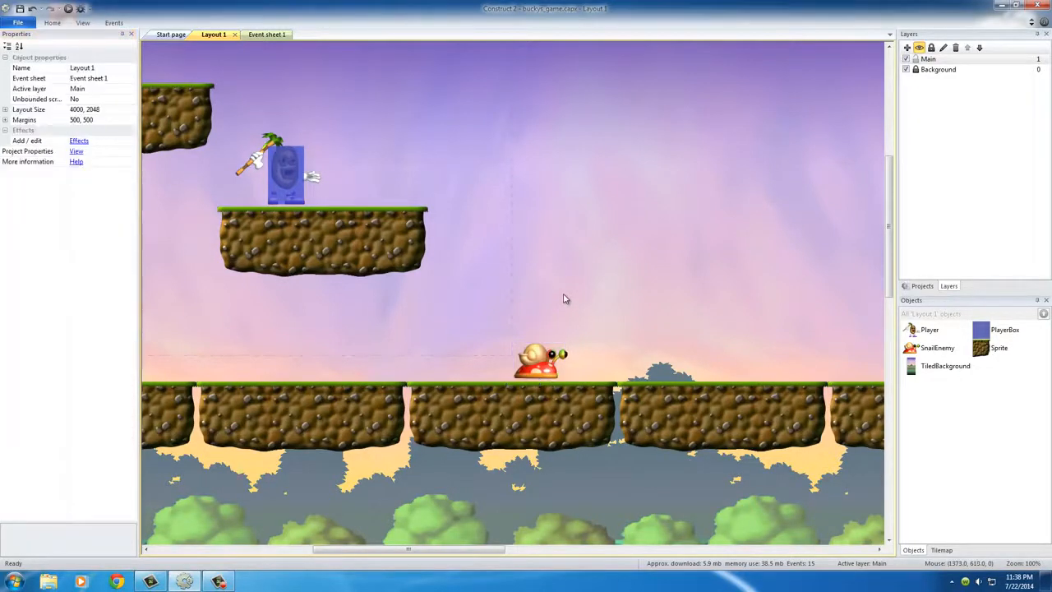
# Set the speed of the SnailEnemy's Default animation to 100 and close the animation editor
pyautogui.click(540, 370)
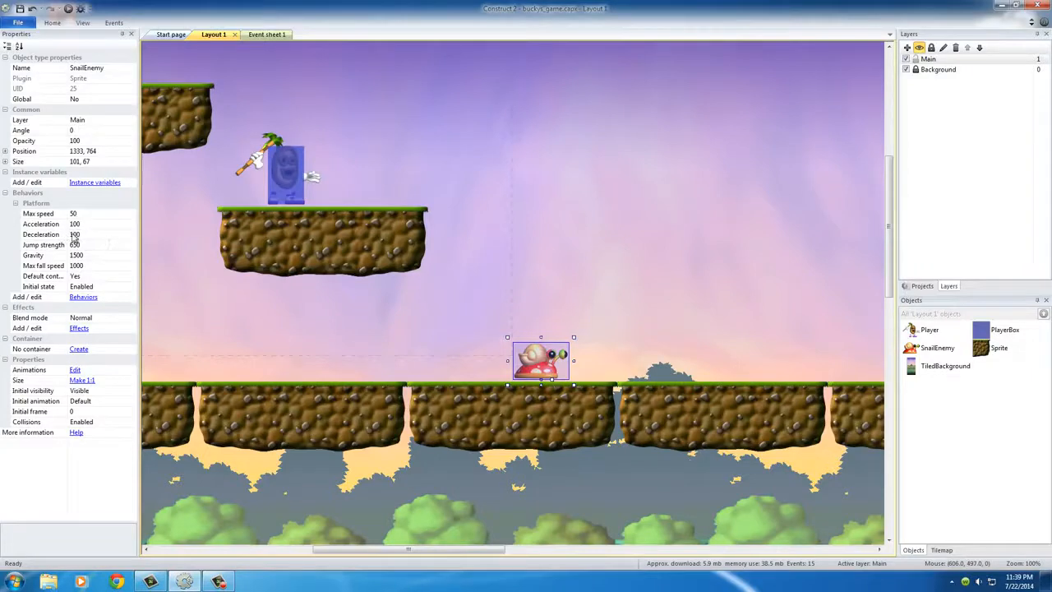
pyautogui.click(587, 305)
pyautogui.doubleClick(536, 369)
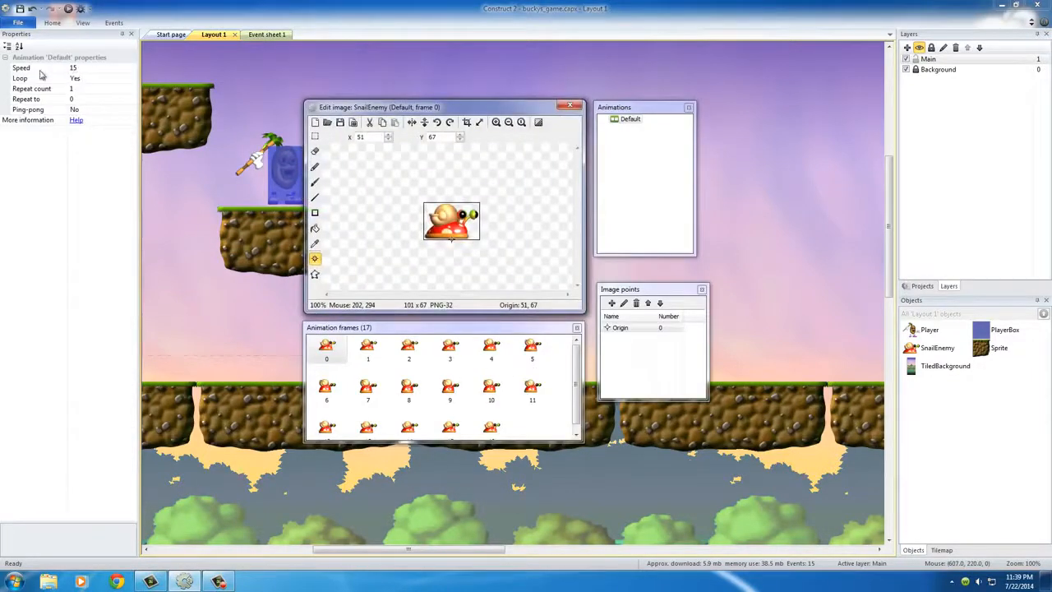
pyautogui.click(77, 69)
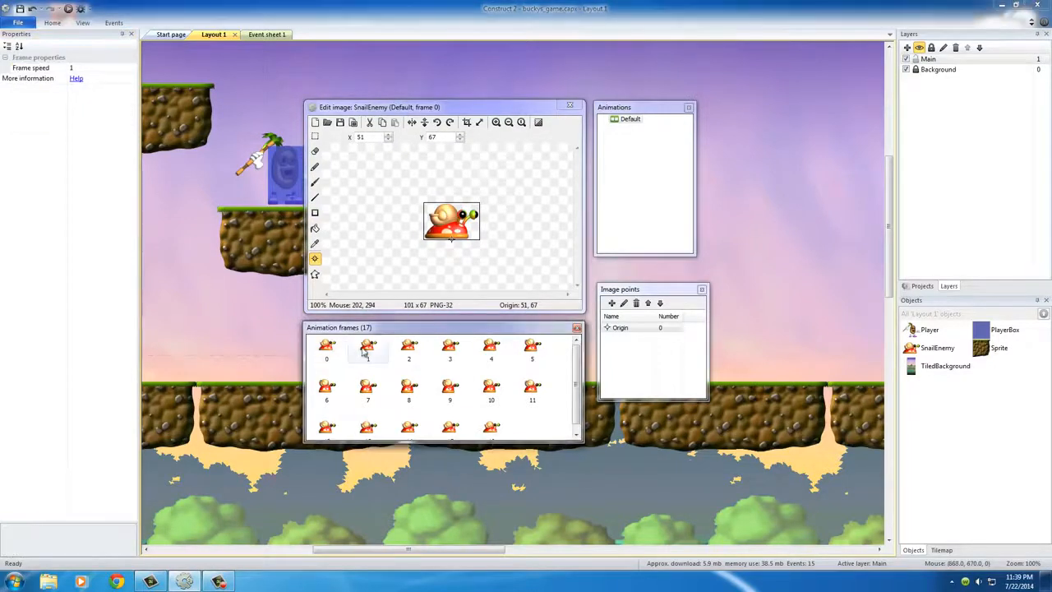
pyautogui.click(450, 350)
pyautogui.click(324, 350)
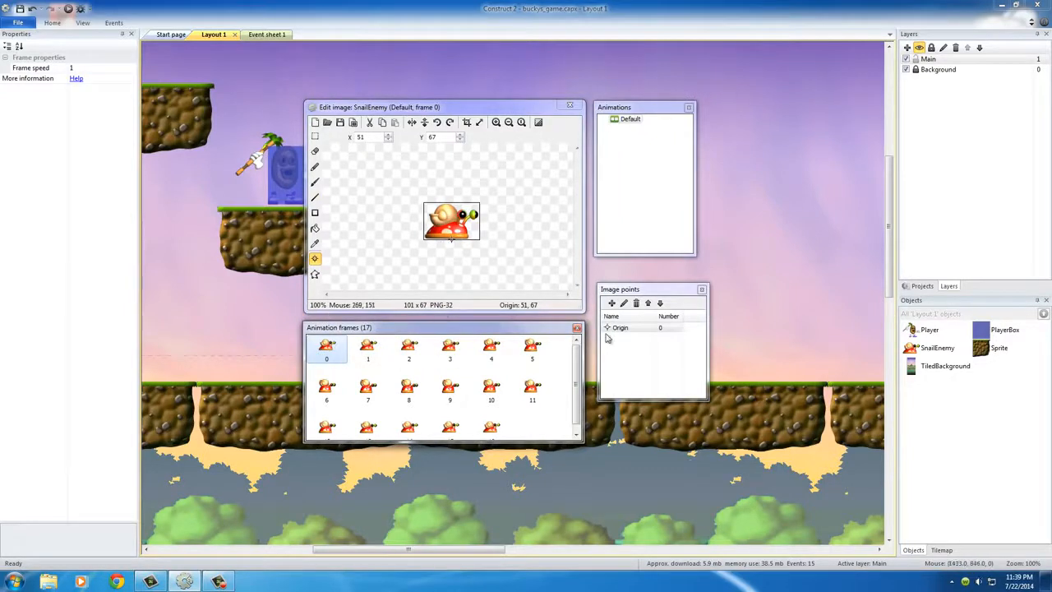
pyautogui.click(627, 122)
pyautogui.click(81, 69)
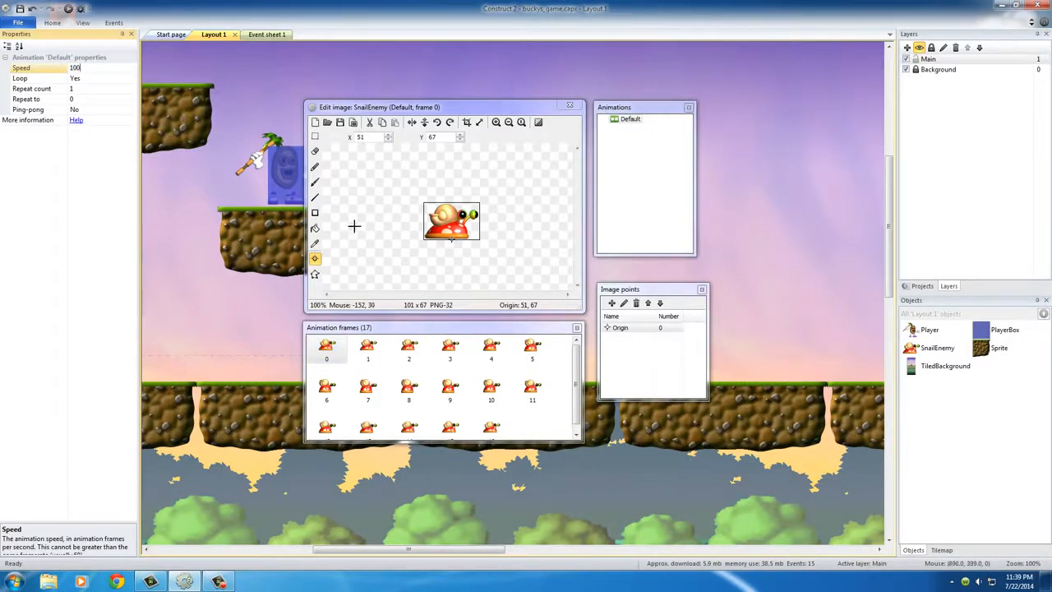
pyautogui.click(570, 106)
# Preview the layout in the browser and run and jump the player around the level to test the snail's movement
pyautogui.click(68, 8)
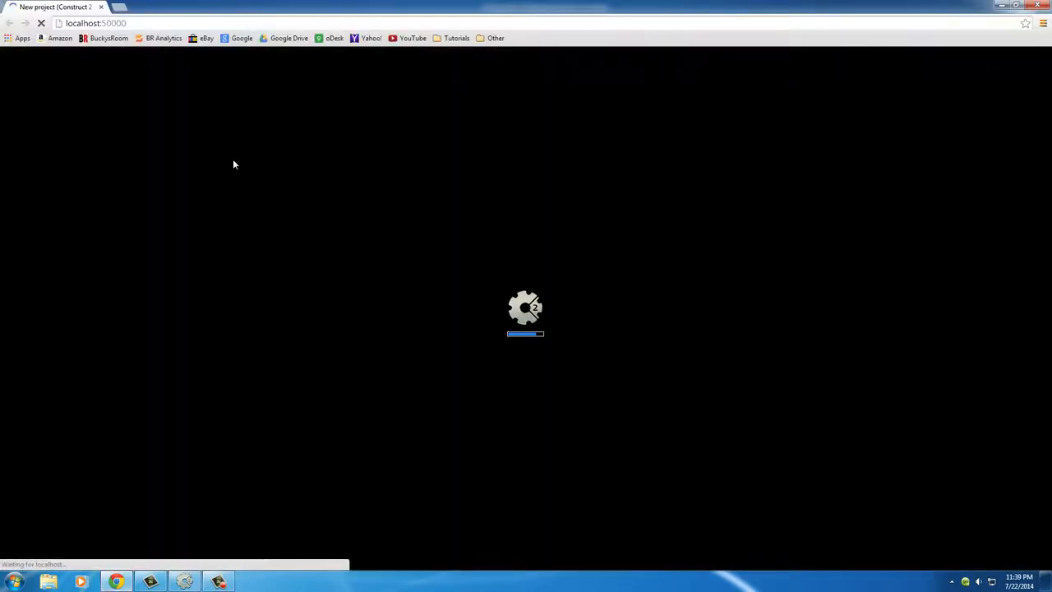
pyautogui.press('Right')
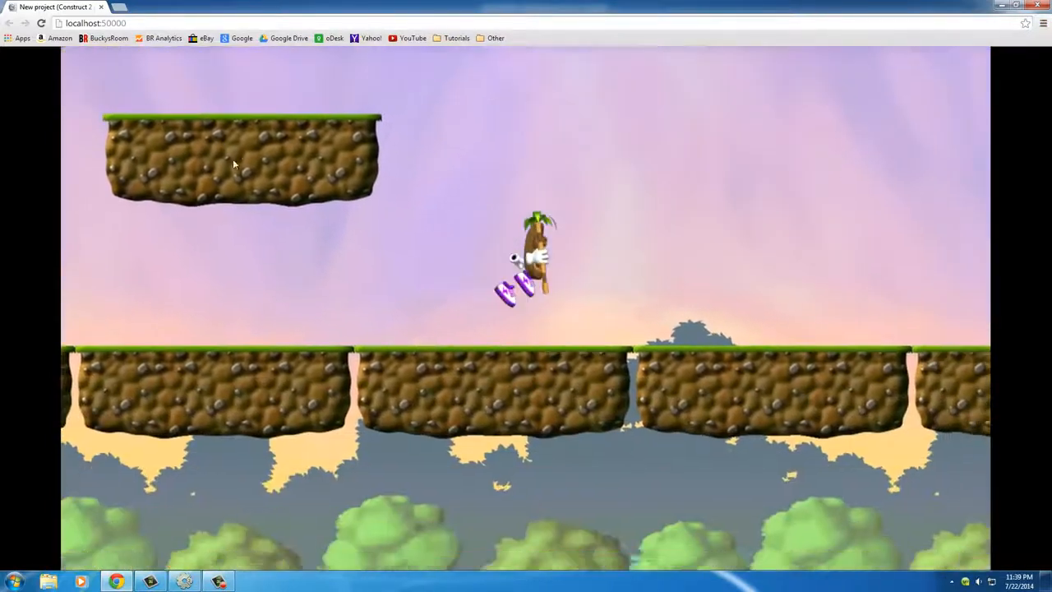
pyautogui.press('F5')
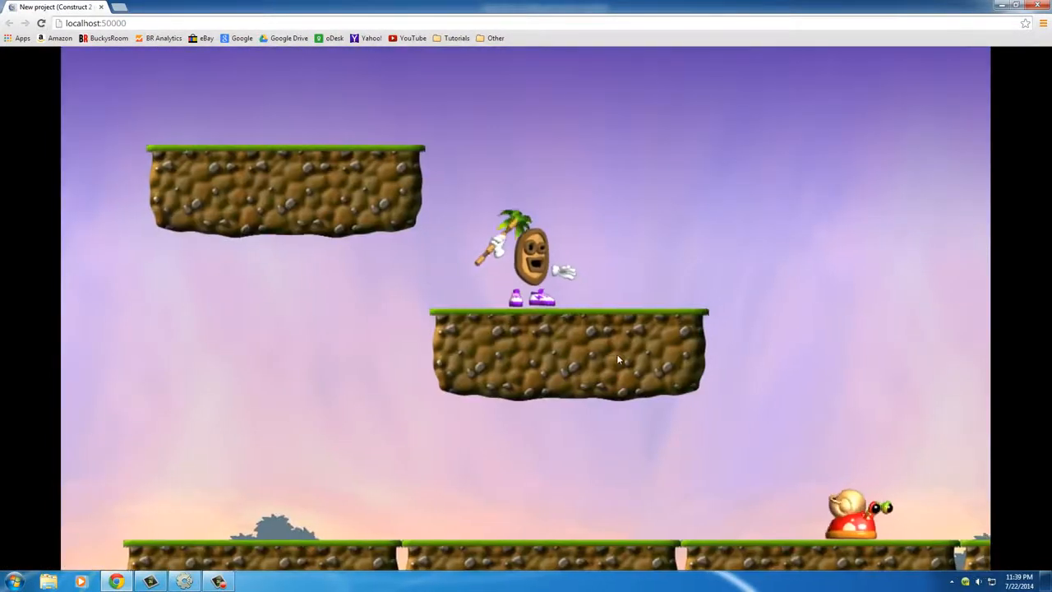
pyautogui.press('Right')
pyautogui.press('Up')
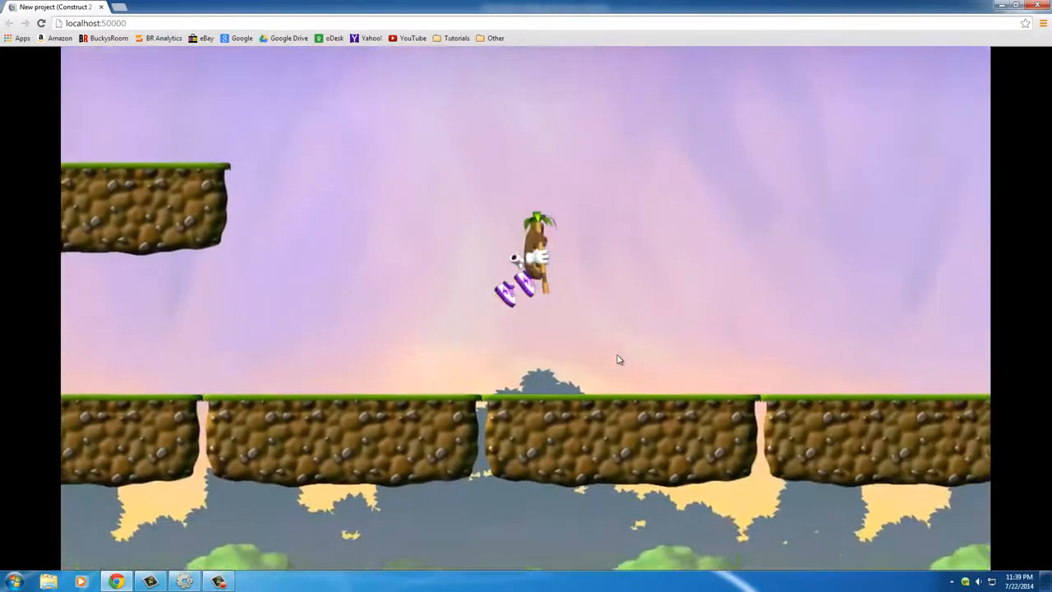
pyautogui.press('Left')
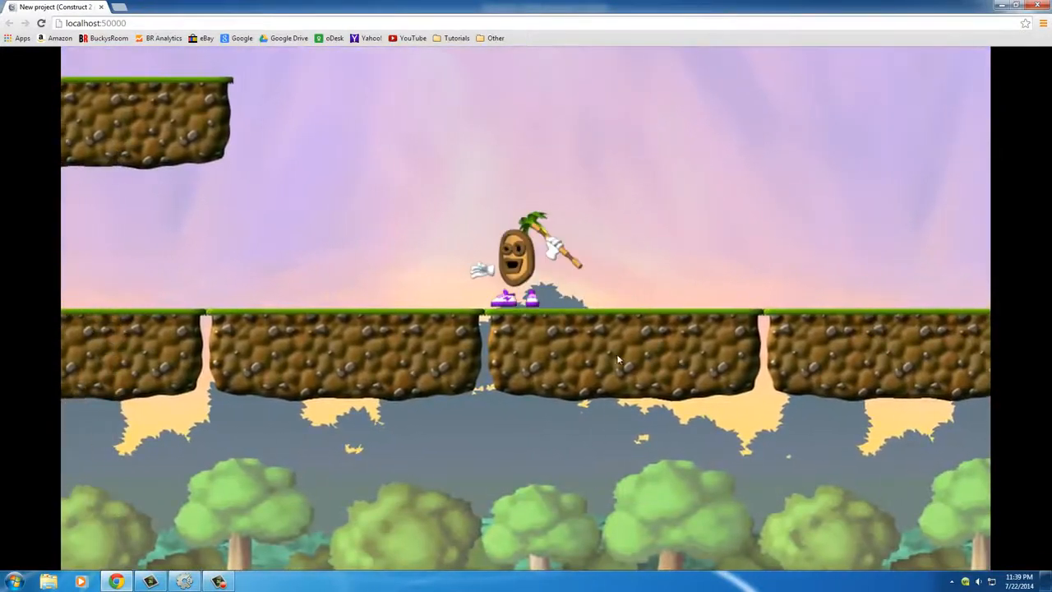
# Reload the preview, move the player right and make it jump while watching the snail, and close the preview
pyautogui.click(42, 25)
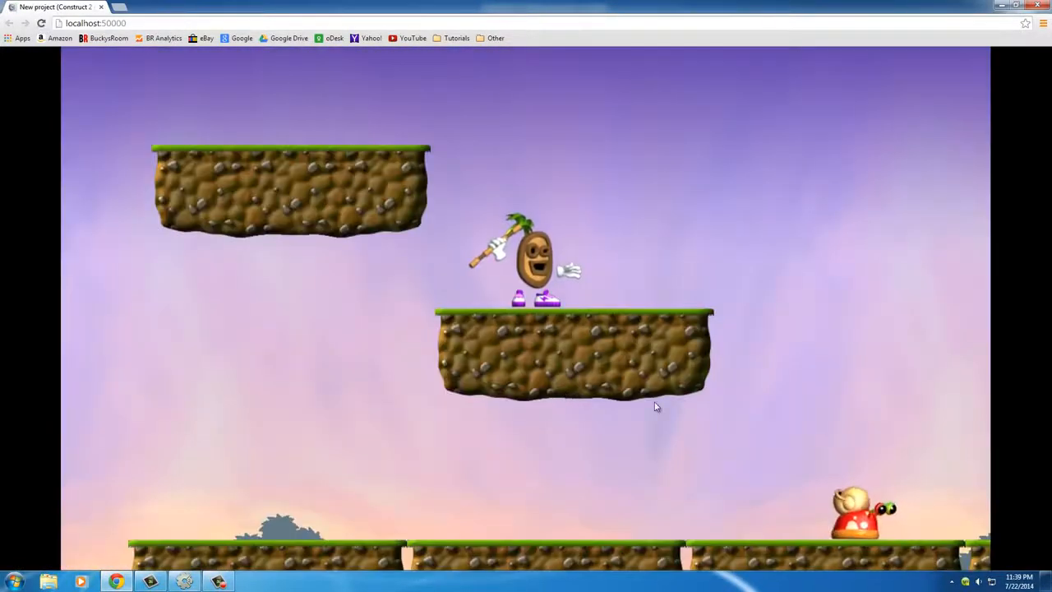
pyautogui.press('Right')
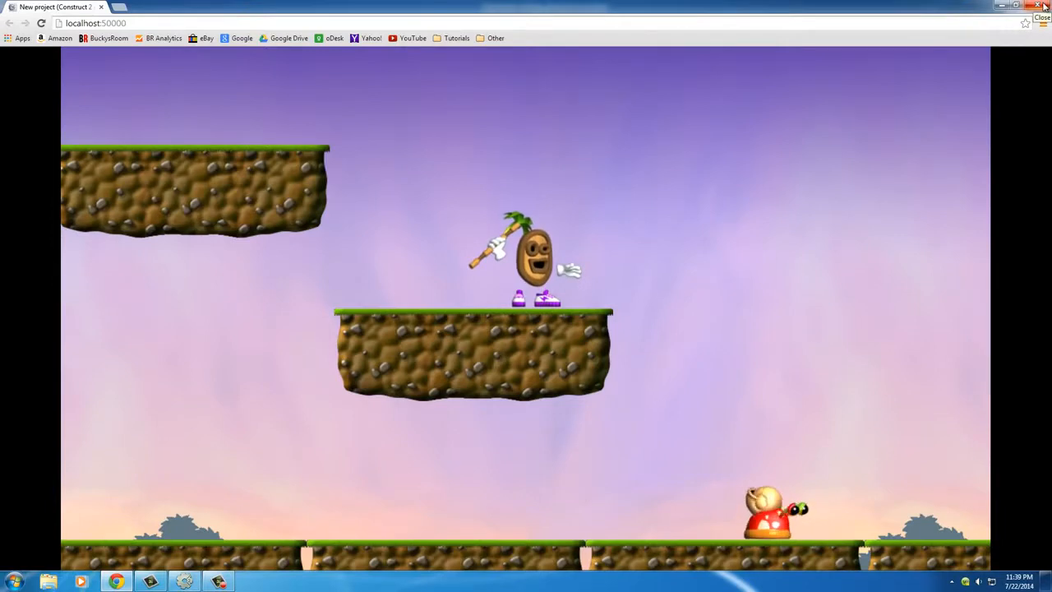
pyautogui.press('Right')
pyautogui.press('Up')
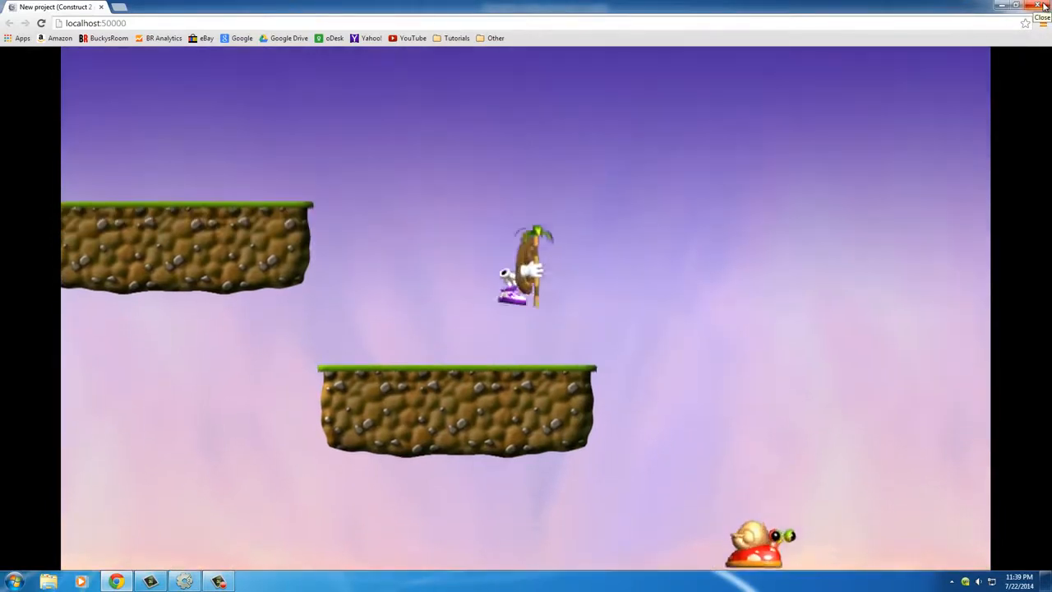
pyautogui.press('Up')
pyautogui.press('Up')
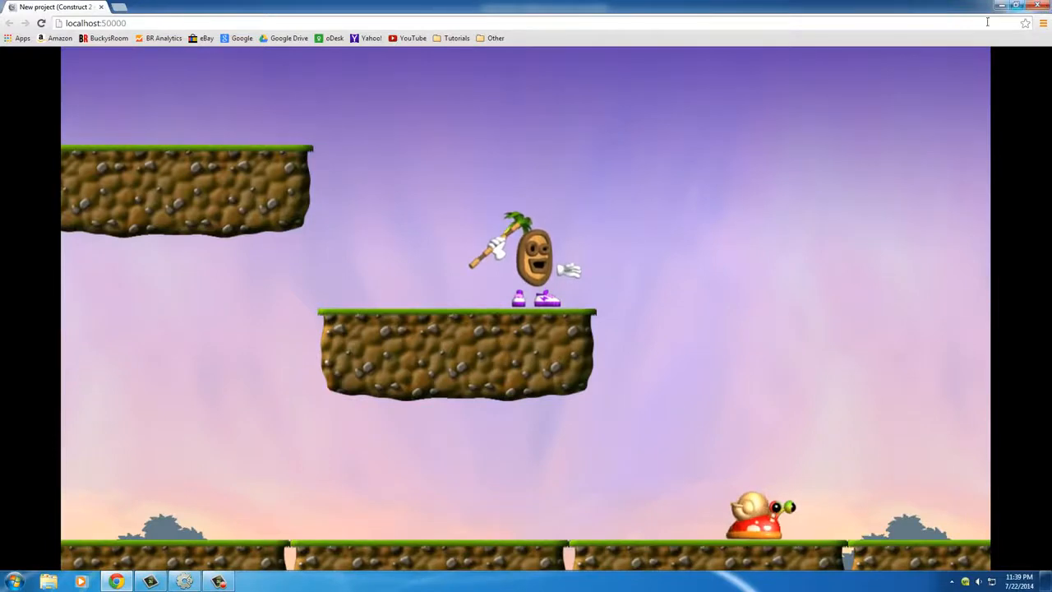
pyautogui.click(1042, 7)
pyautogui.click(626, 299)
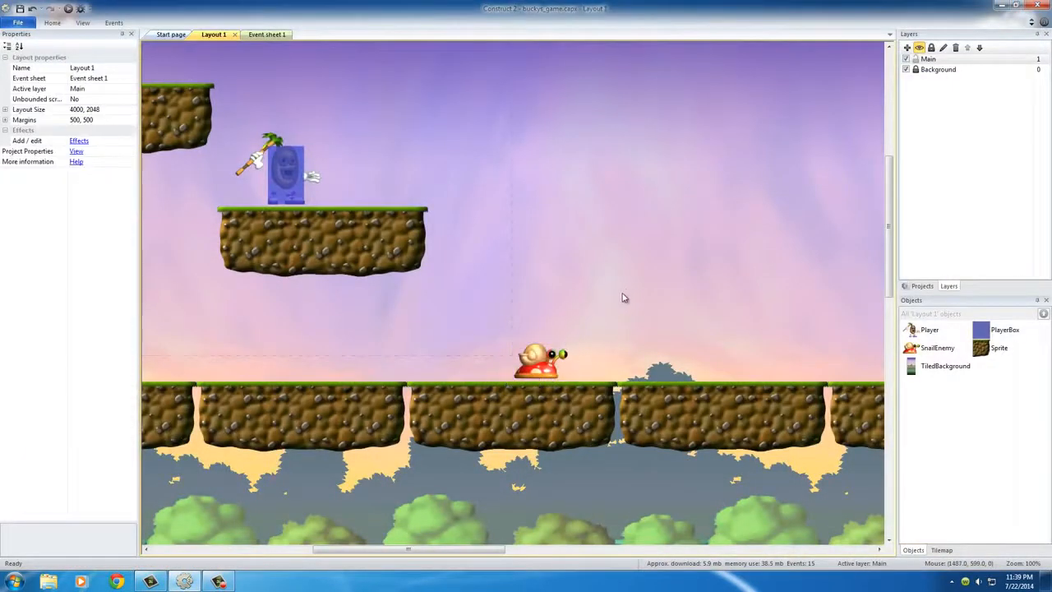
# Shift the floating platform under the player, together with PlayerBox and Player, down and left so its leftmost tile sits at 735, 571
pyautogui.click(547, 371)
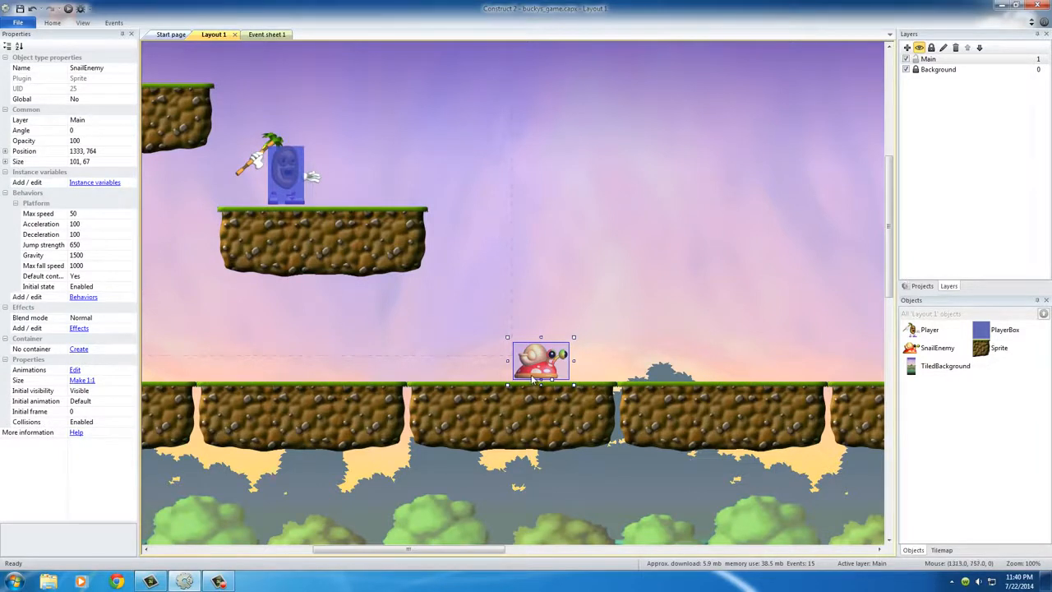
pyautogui.click(465, 289)
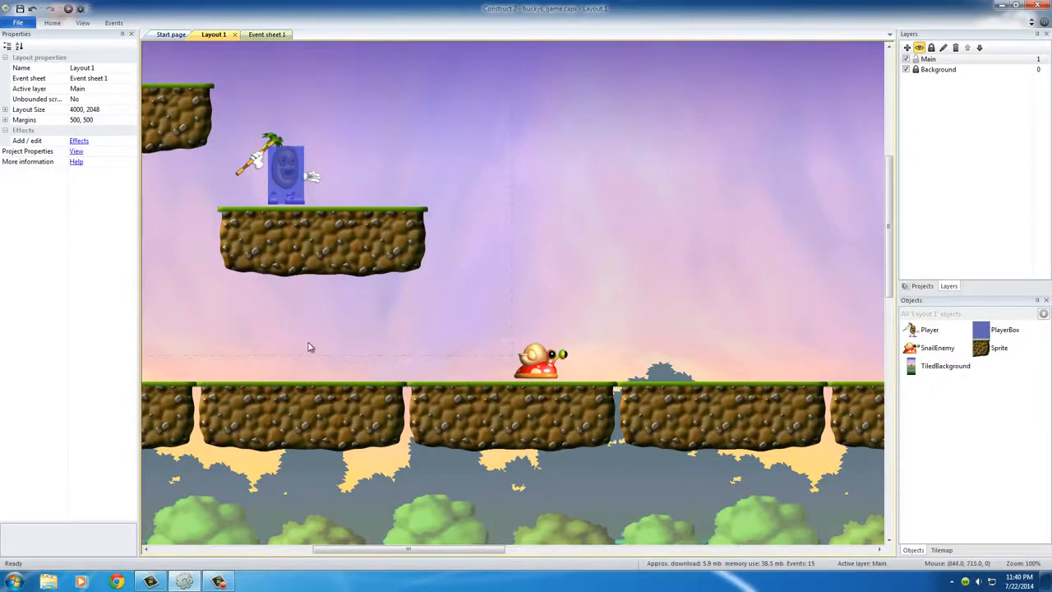
pyautogui.moveTo(307, 347); pyautogui.dragTo(419, 417, button='middle')
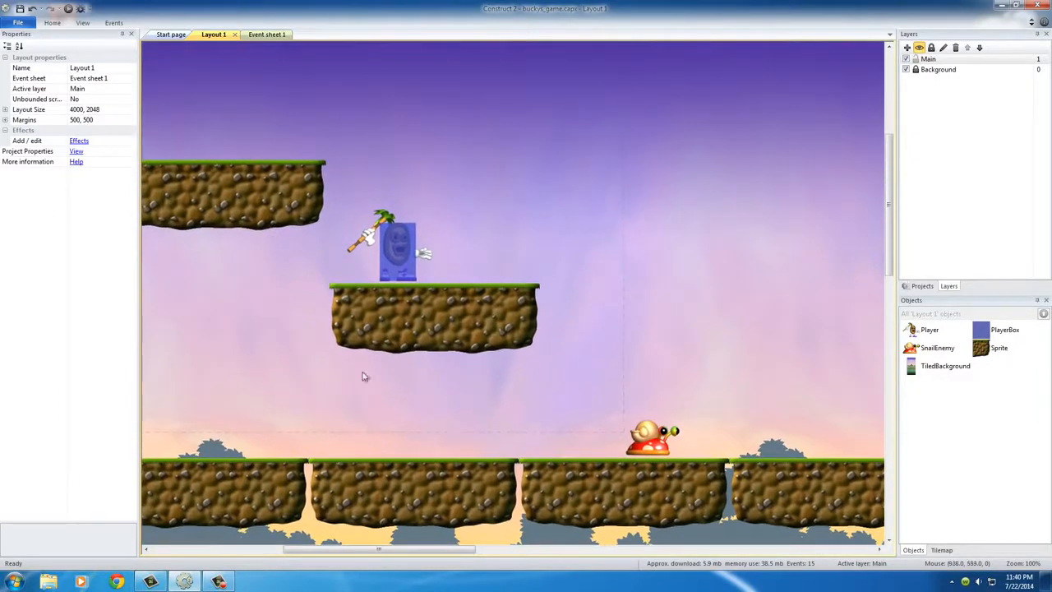
pyautogui.moveTo(277, 352); pyautogui.dragTo(405, 379, button='middle')
pyautogui.click(507, 353)
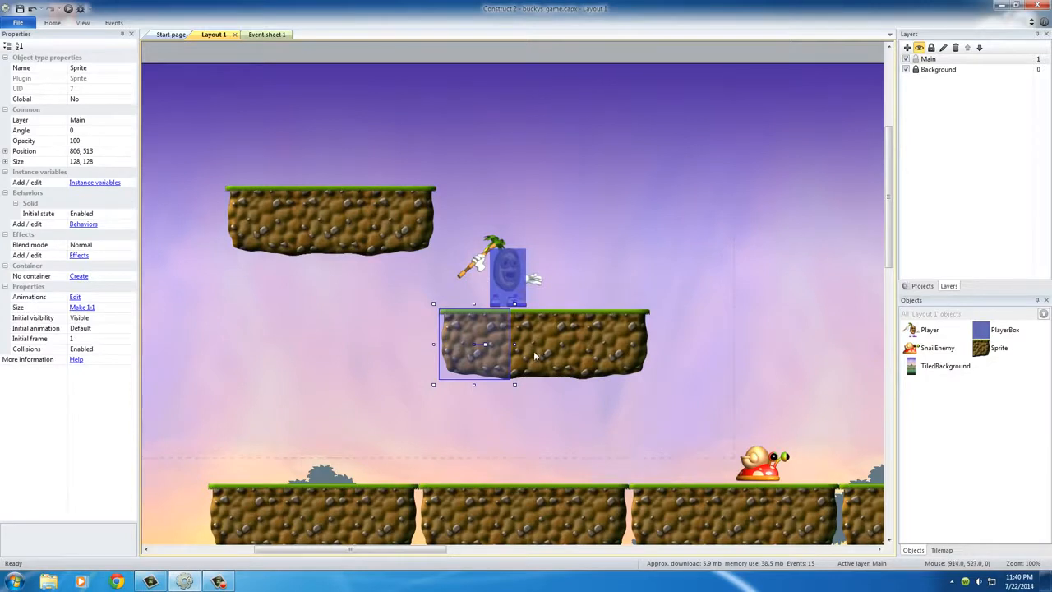
pyautogui.keyDown('shift'); pyautogui.click(543, 355); pyautogui.keyUp('shift')
pyautogui.keyDown('shift'); pyautogui.click(595, 351); pyautogui.keyUp('shift')
pyautogui.keyDown('shift'); pyautogui.click(510, 294); pyautogui.keyUp('shift')
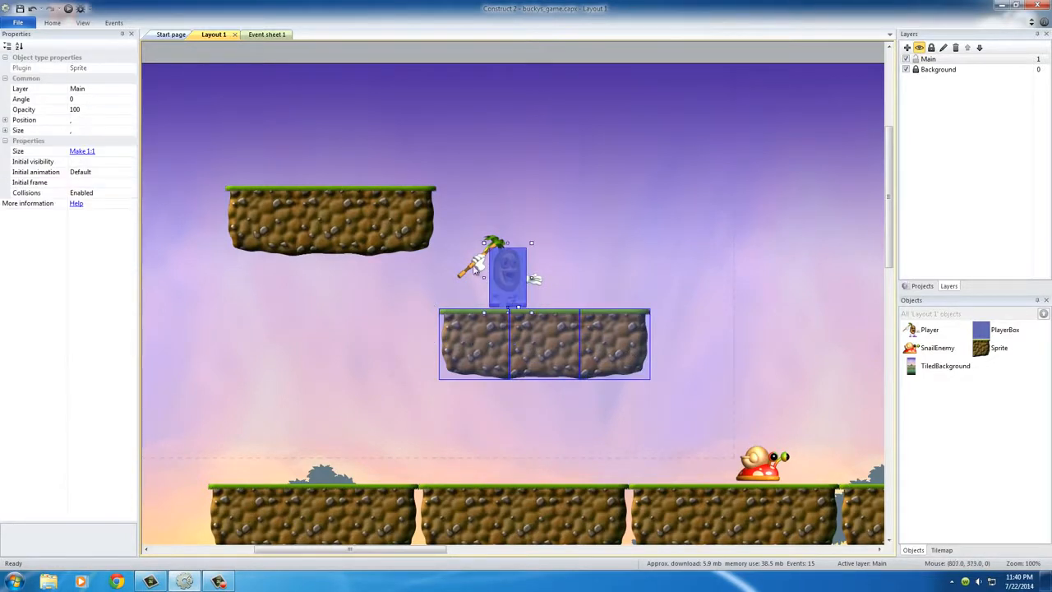
pyautogui.keyDown('shift'); pyautogui.click(475, 267); pyautogui.keyUp('shift')
pyautogui.moveTo(547, 343); pyautogui.dragTo(509, 377)
pyautogui.click(584, 282)
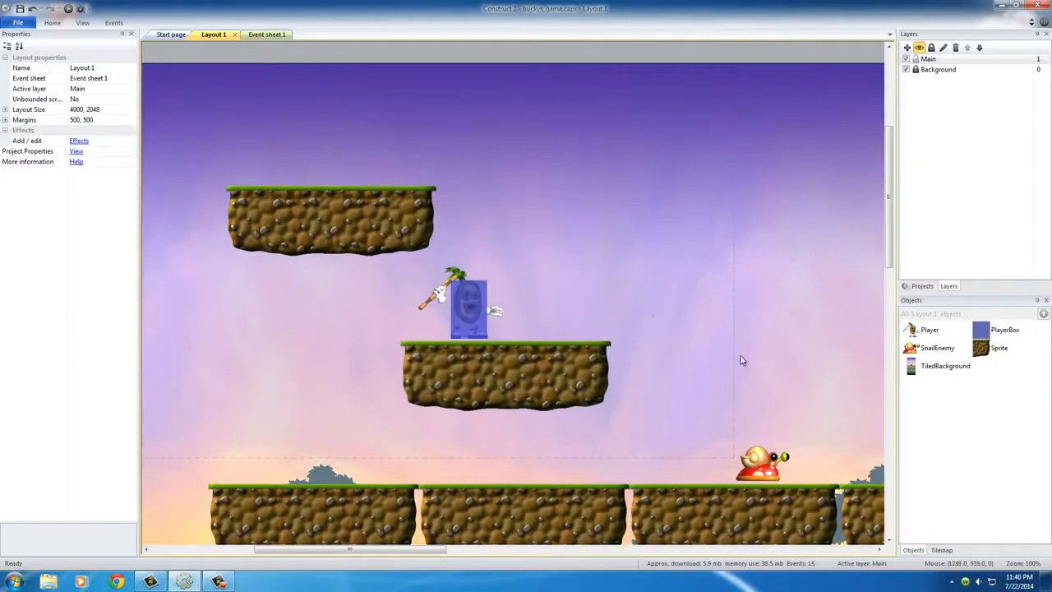
# Move the SnailEnemy left along the ground to position 1182, 761
pyautogui.moveTo(744, 352); pyautogui.dragTo(648, 334, button='middle')
pyautogui.moveTo(674, 450); pyautogui.dragTo(594, 449)
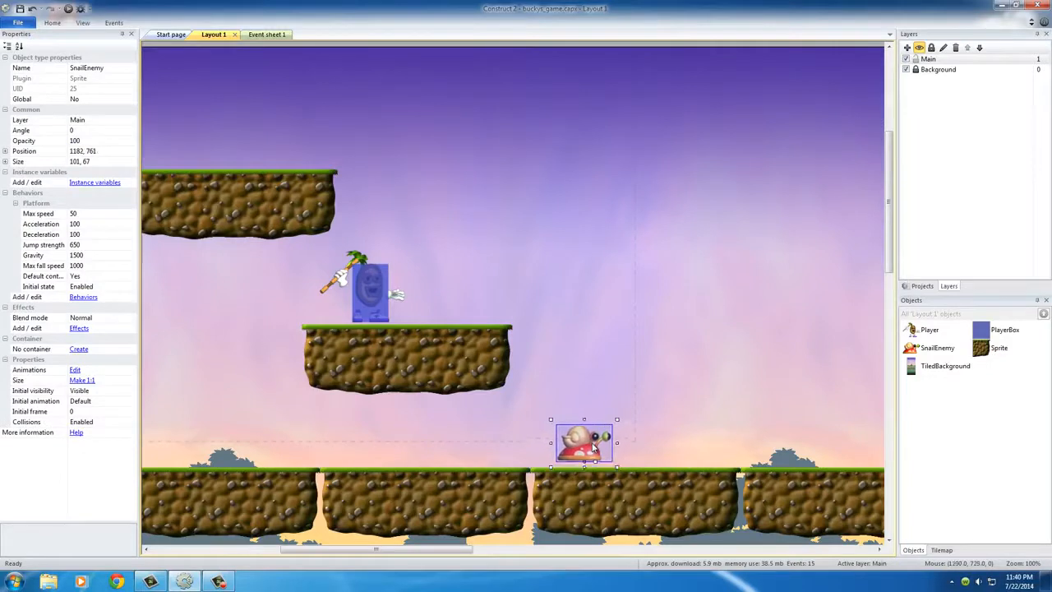
pyautogui.click(379, 342)
pyautogui.click(340, 355)
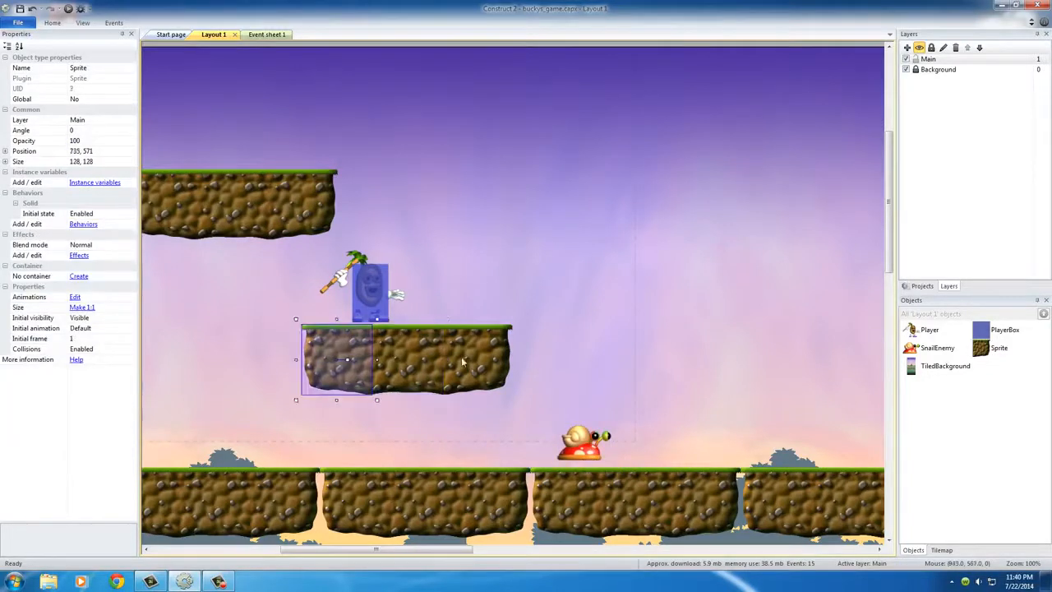
pyautogui.keyDown('shift'); pyautogui.moveTo(469, 362); pyautogui.dragTo(473, 362); pyautogui.keyUp('shift')
pyautogui.hotkey('ctrl', 'z')
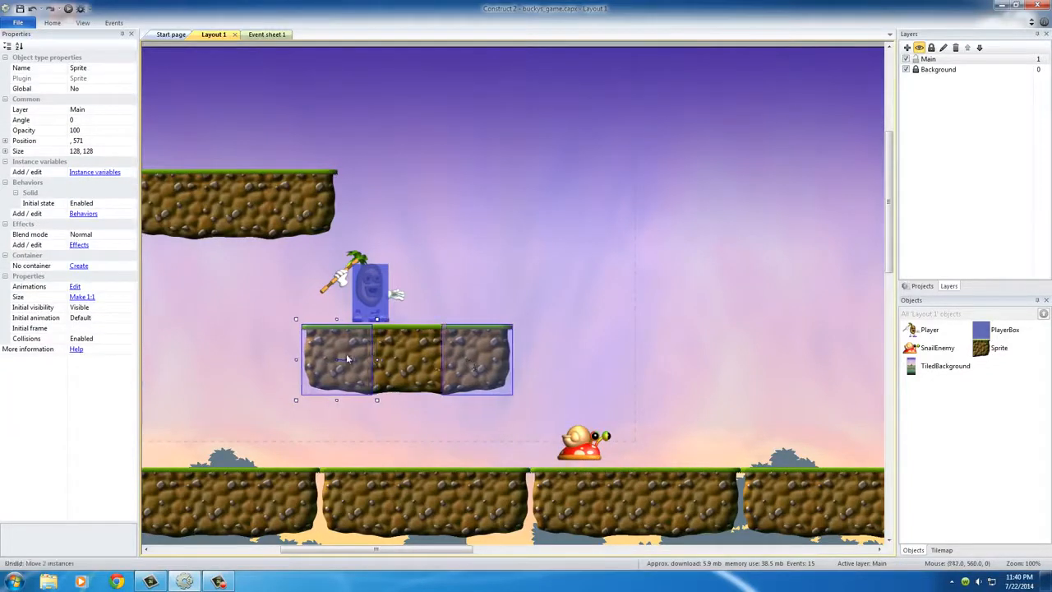
pyautogui.click(424, 315)
pyautogui.click(346, 362)
pyautogui.keyDown('shift'); pyautogui.click(409, 368); pyautogui.keyUp('shift')
pyautogui.keyDown('shift'); pyautogui.click(486, 368); pyautogui.keyUp('shift')
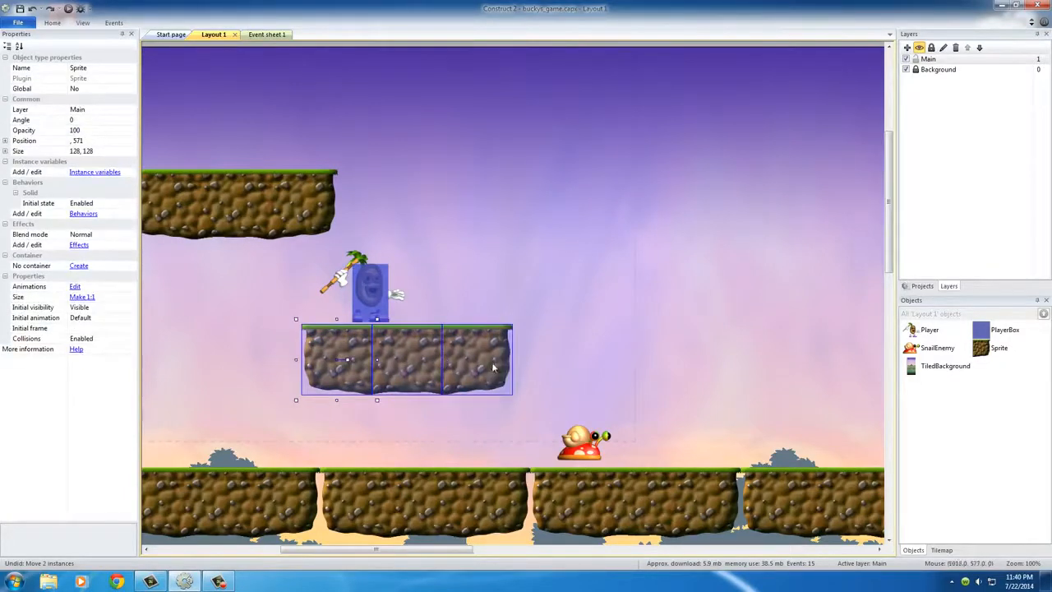
pyautogui.keyDown('shift'); pyautogui.click(377, 307); pyautogui.keyUp('shift')
pyautogui.click(320, 281)
pyautogui.click(339, 283)
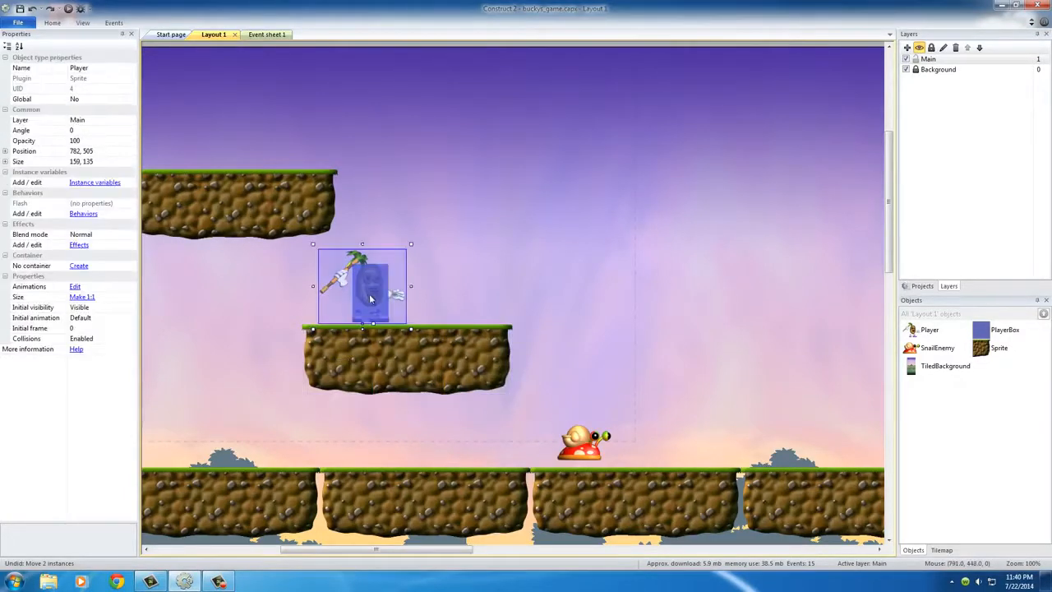
# Select Player, PlayerBox and the three platform tiles beneath them, and move them together further left and slightly down
pyautogui.click(451, 301)
pyautogui.click(359, 299)
pyautogui.keyDown('shift'); pyautogui.click(333, 278); pyautogui.keyUp('shift')
pyautogui.keyDown('shift'); pyautogui.click(328, 349); pyautogui.keyUp('shift')
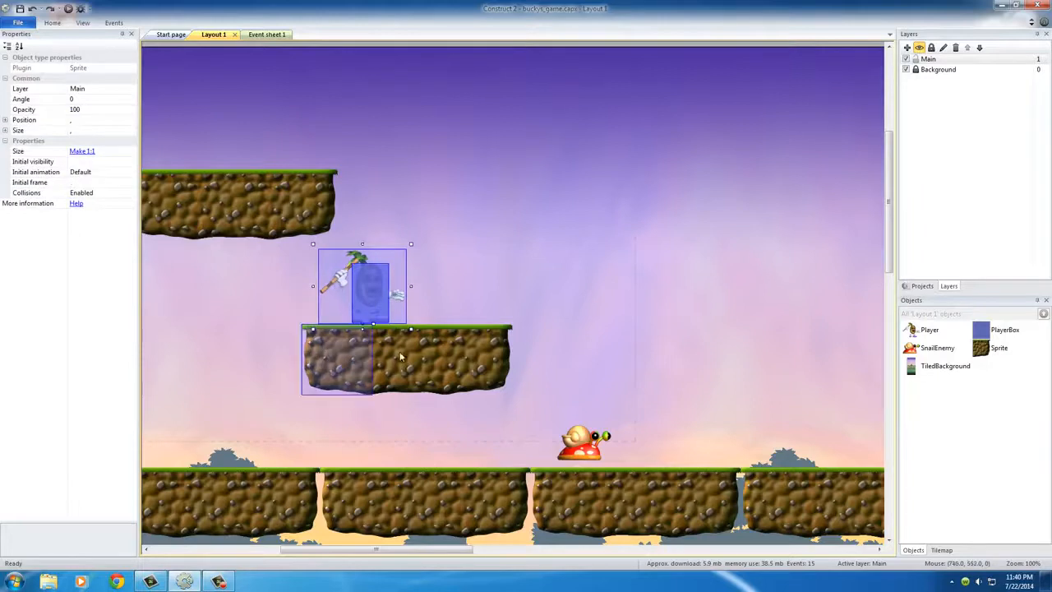
pyautogui.keyDown('shift'); pyautogui.click(401, 356); pyautogui.keyUp('shift')
pyautogui.keyDown('shift'); pyautogui.click(469, 356); pyautogui.keyUp('shift')
pyautogui.moveTo(408, 361); pyautogui.dragTo(312, 391)
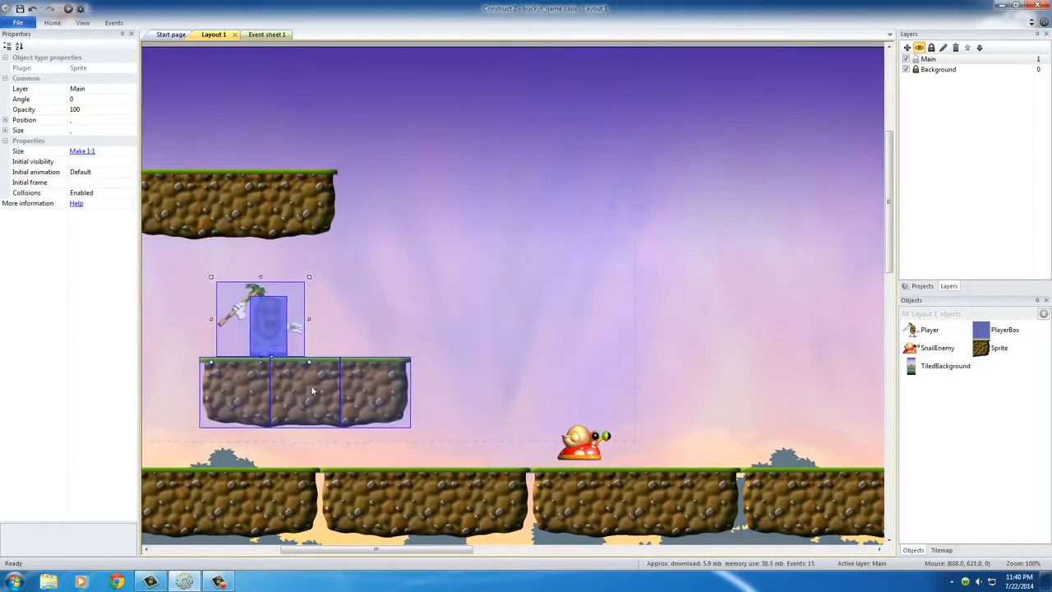
pyautogui.click(425, 318)
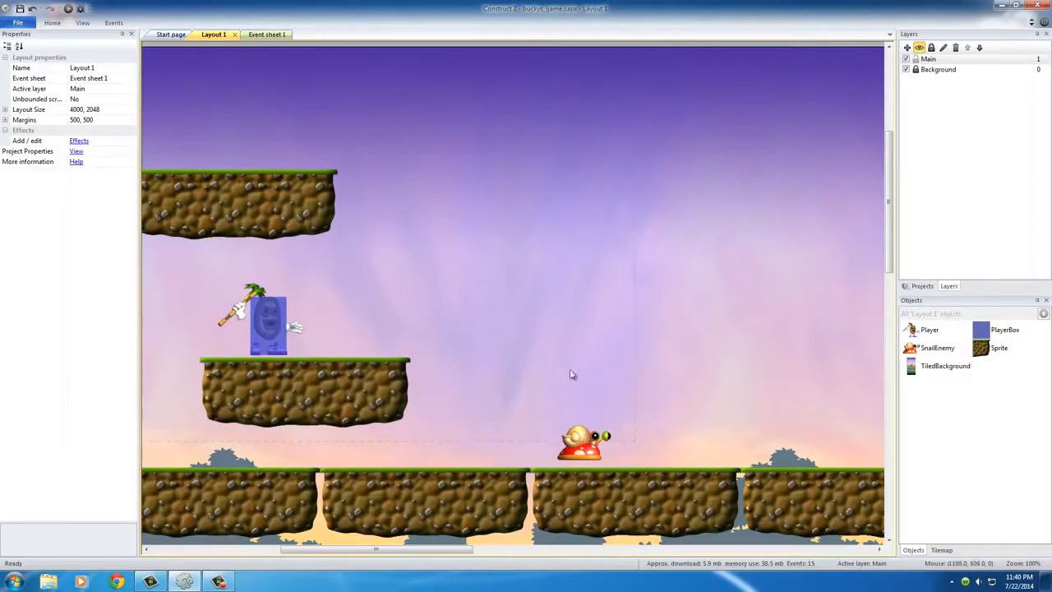
# Nudge the SnailEnemy slightly right on the ground to position 1196, 761
pyautogui.click(578, 445)
pyautogui.click(722, 351)
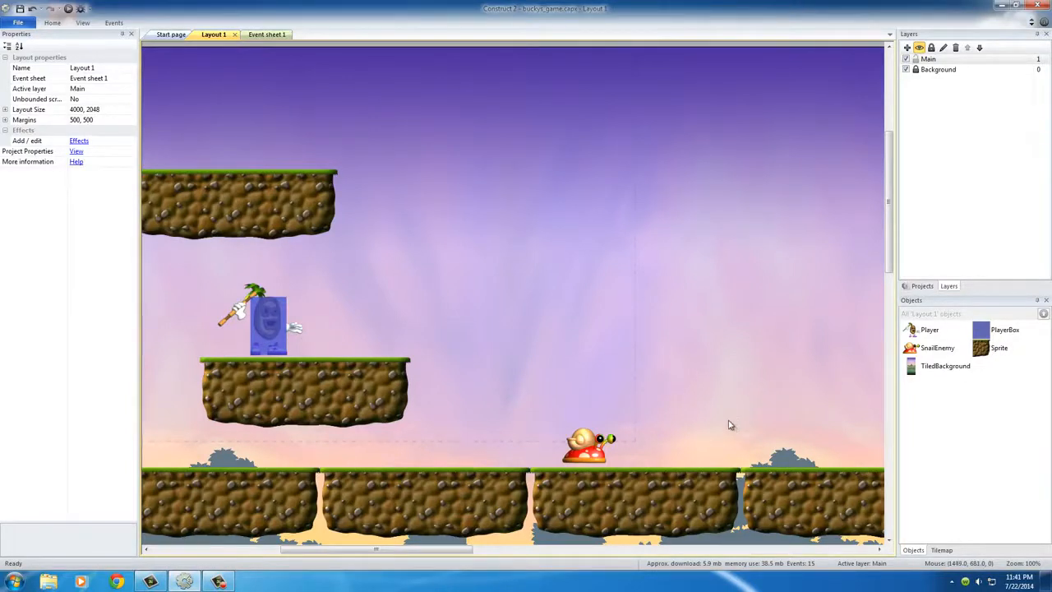
# Insert a new Sprite object into the layout and close its image editor with the image left blank
pyautogui.doubleClick(756, 436)
pyautogui.click(557, 316)
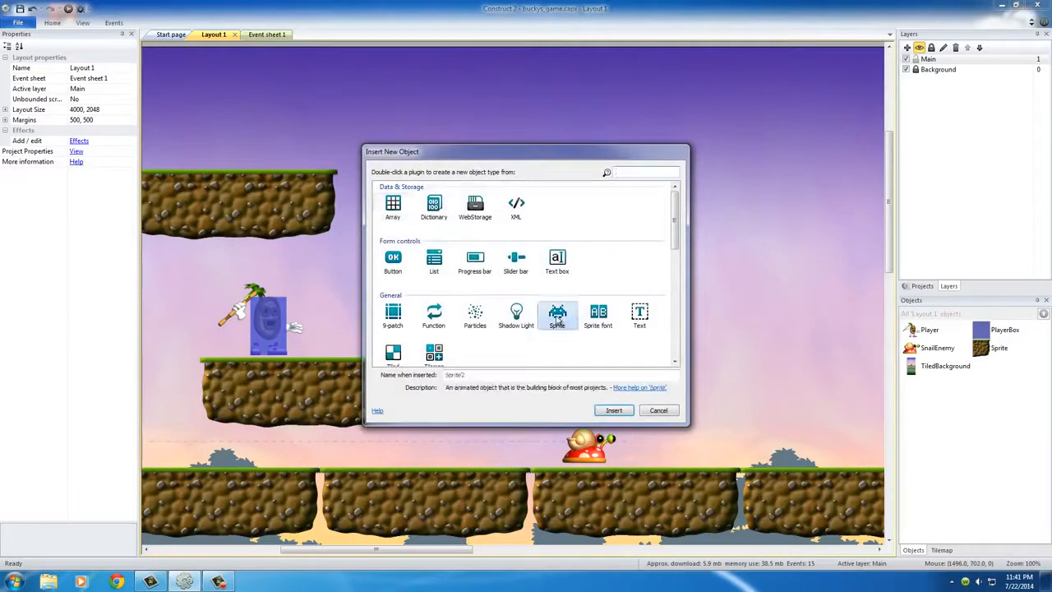
pyautogui.doubleClick(557, 316)
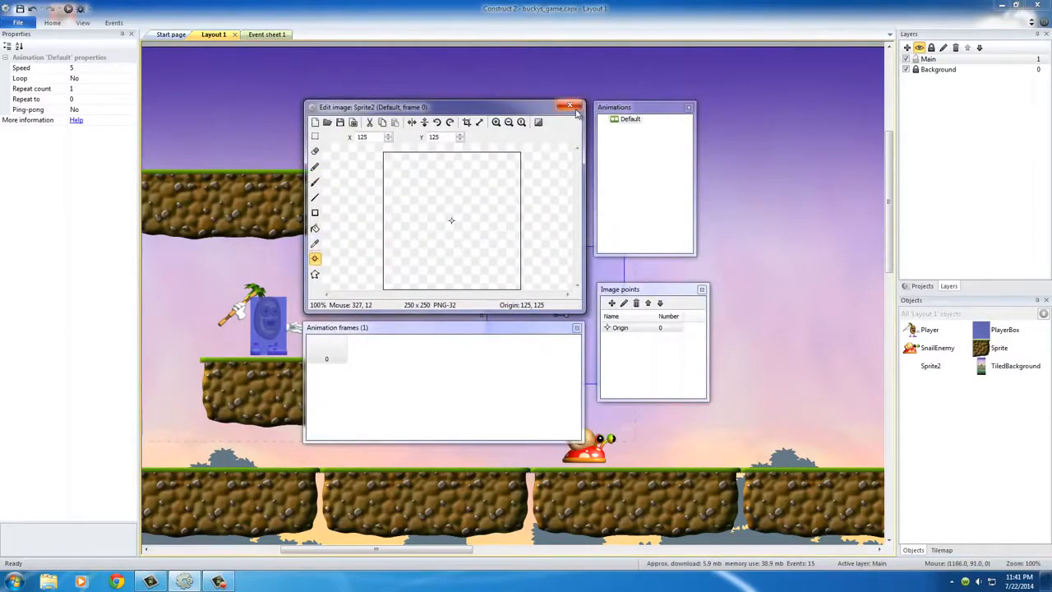
pyautogui.click(575, 109)
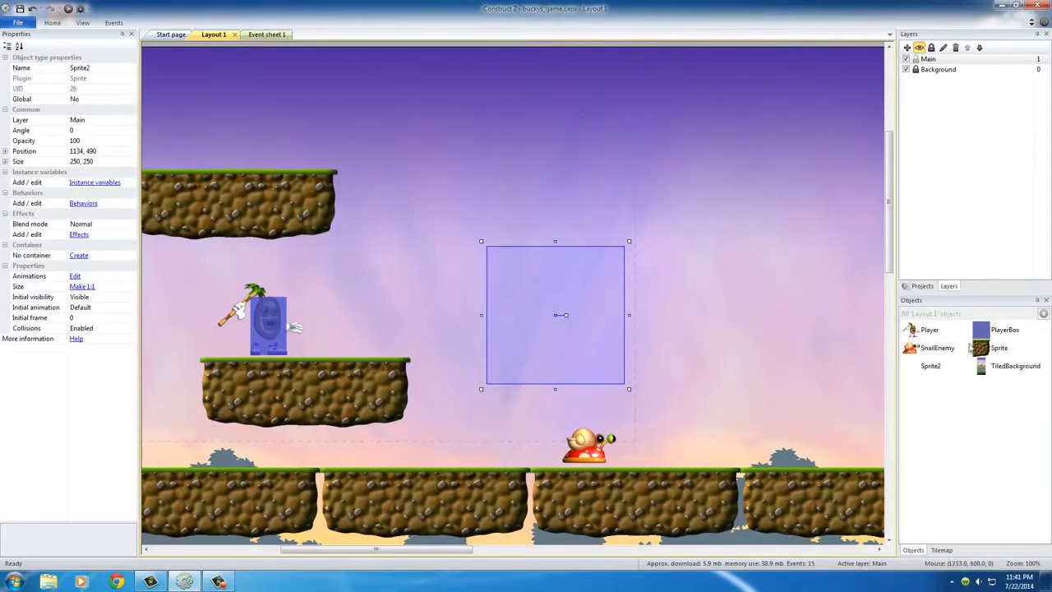
# Load the square image from the mediaBundle folder on the Desktop into Sprite2 and close the image editor
pyautogui.doubleClick(929, 367)
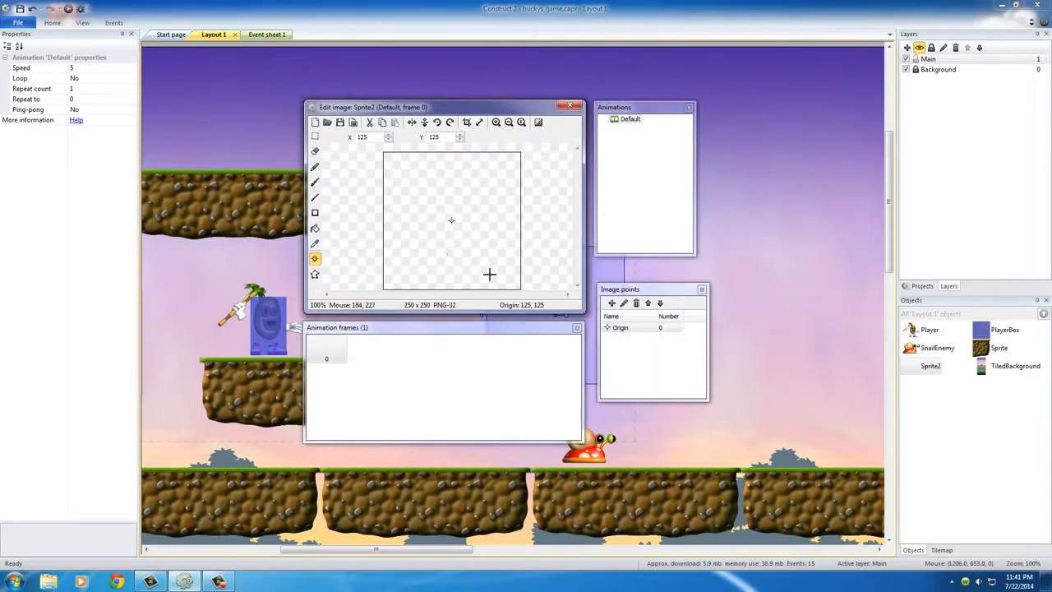
pyautogui.click(316, 122)
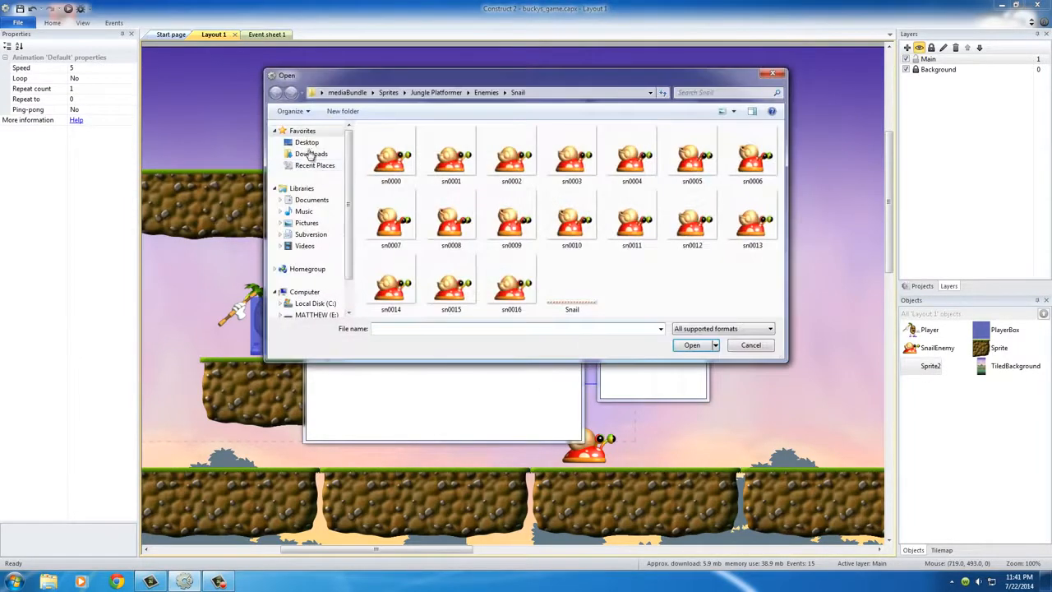
pyautogui.click(307, 143)
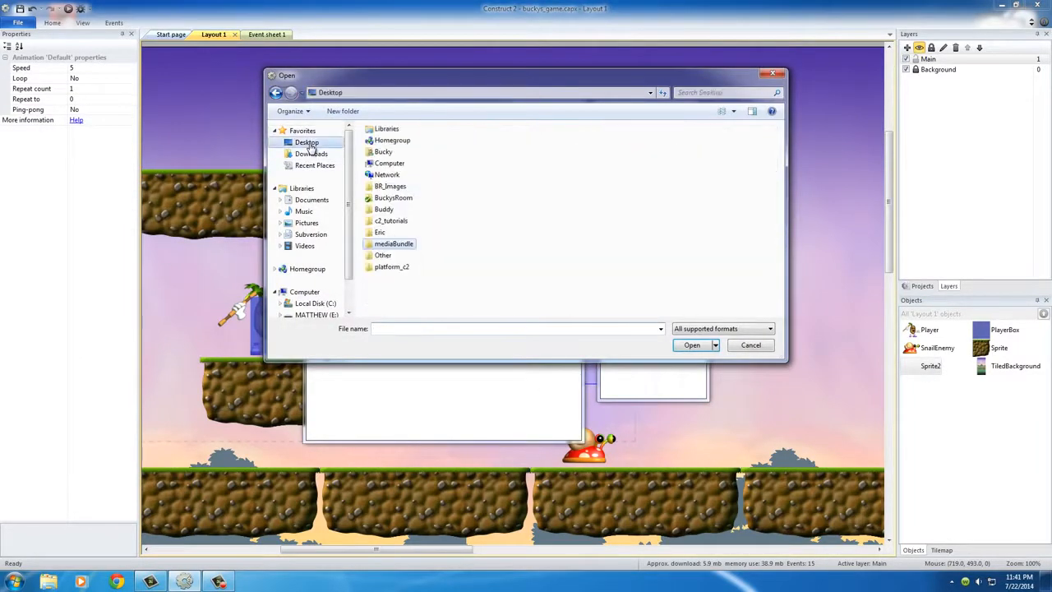
pyautogui.doubleClick(374, 244)
pyautogui.doubleClick(374, 189)
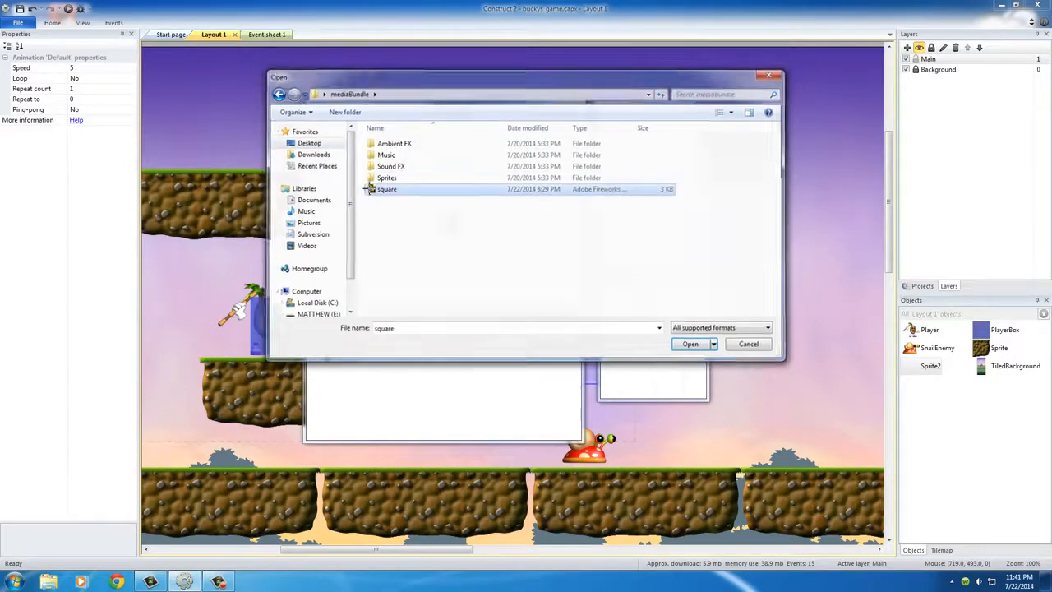
pyautogui.click(569, 105)
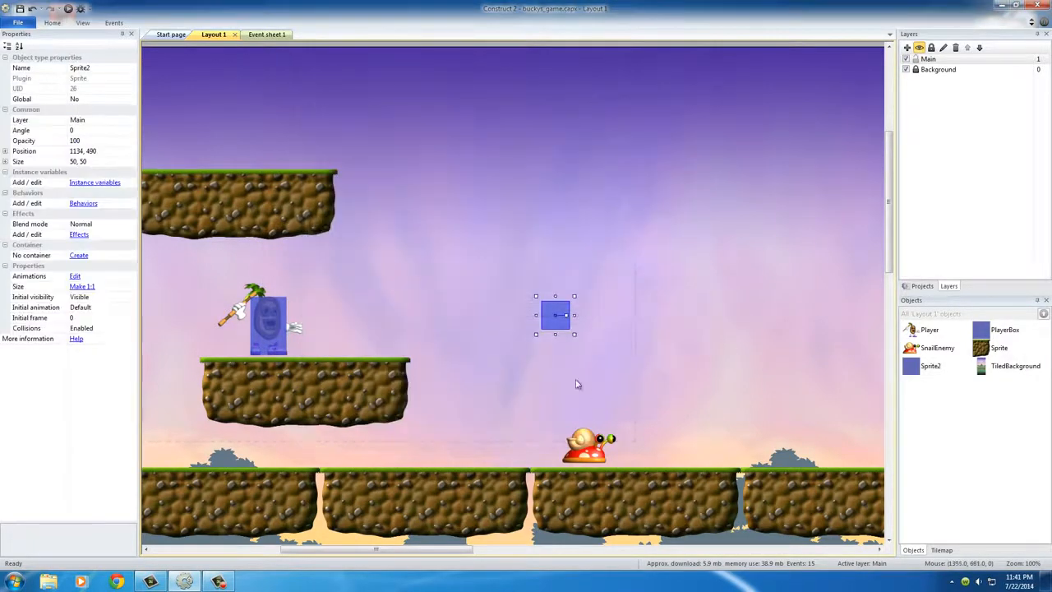
# Place the square Sprite2 just above the ground a short distance to the left of the snail
pyautogui.moveTo(556, 320); pyautogui.dragTo(472, 432)
pyautogui.click(623, 415)
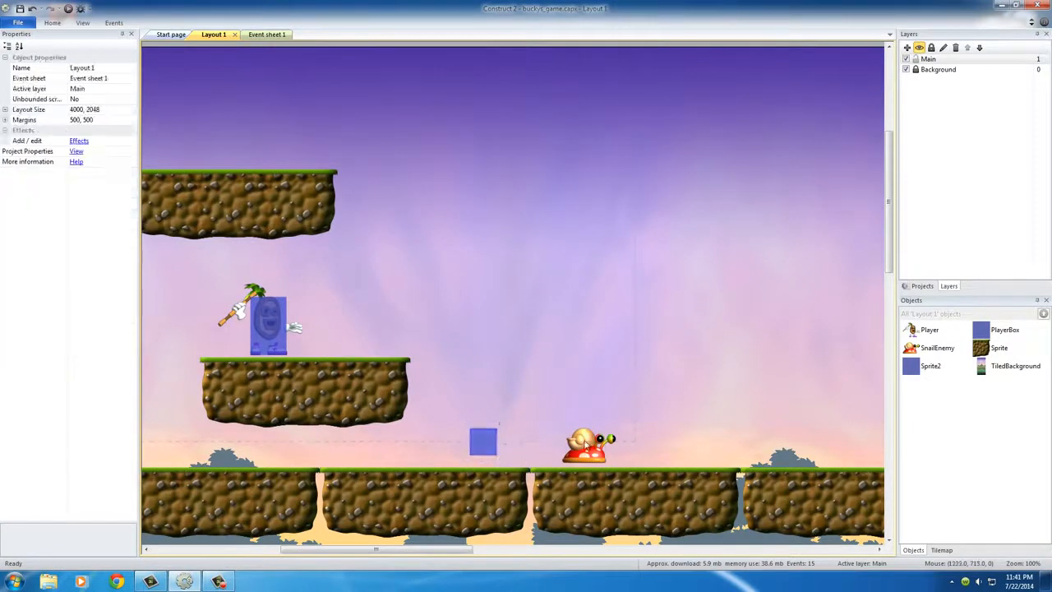
pyautogui.click(585, 445)
pyautogui.moveTo(685, 438); pyautogui.dragTo(672, 386, button='middle')
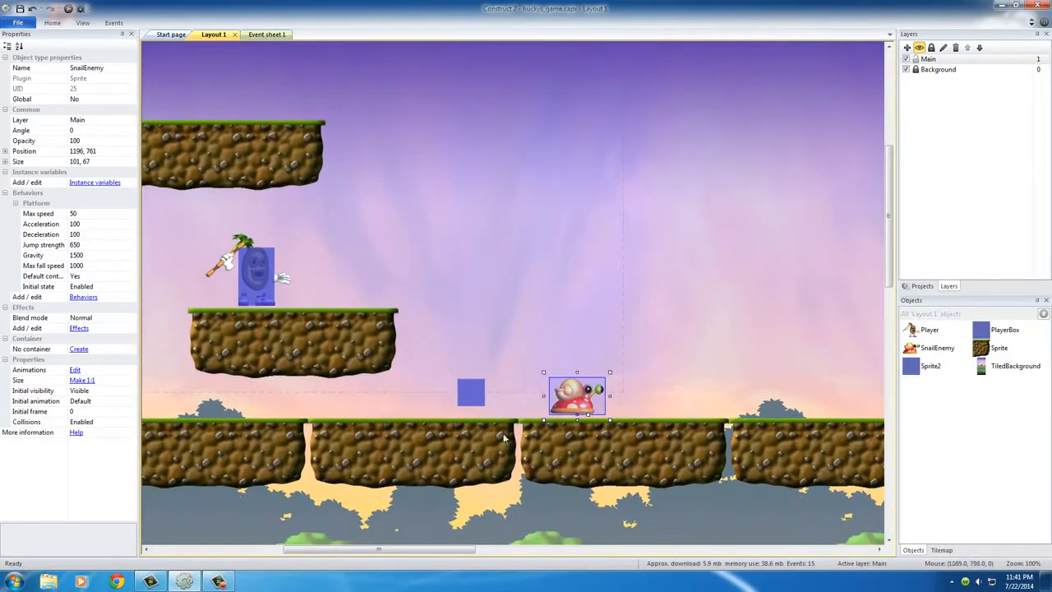
# Move the square Sprite2 closer to the snail, just above the ground at position 1052, 725
pyautogui.moveTo(486, 425); pyautogui.dragTo(545, 418, button='middle')
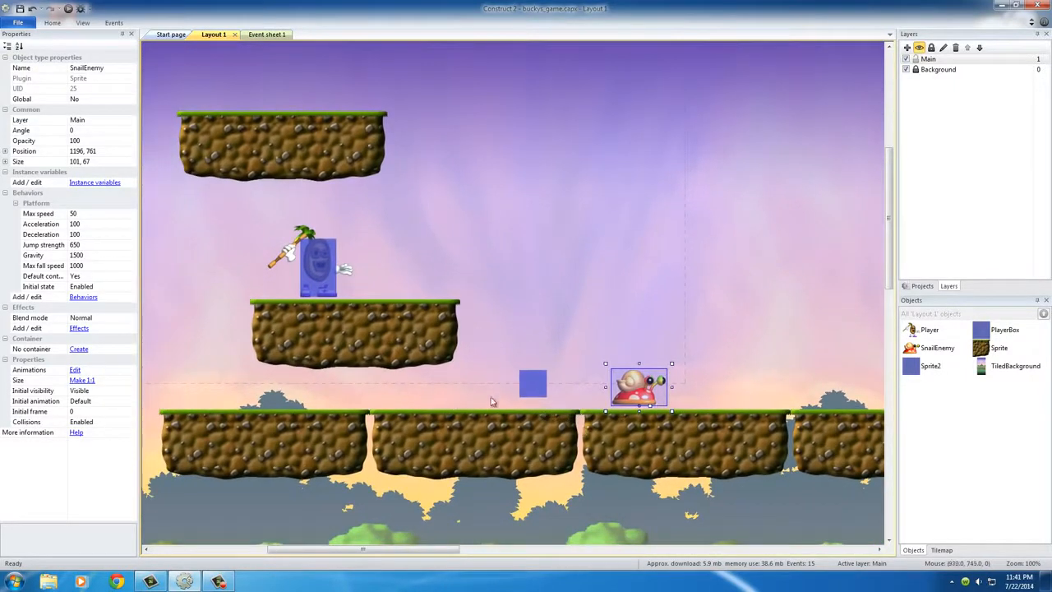
pyautogui.moveTo(320, 394); pyautogui.dragTo(545, 406, button='middle')
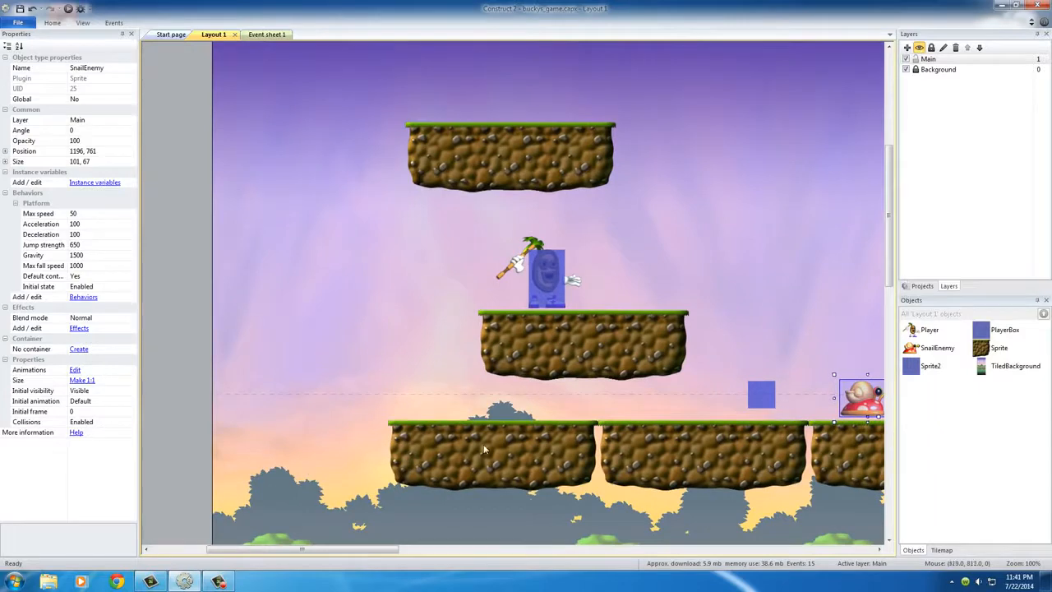
pyautogui.moveTo(648, 473); pyautogui.dragTo(440, 458, button='middle')
pyautogui.moveTo(688, 448)
pyautogui.mouseDown(button='middle')
pyautogui.moveTo(603, 454)
pyautogui.moveTo(324, 432)
pyautogui.mouseUp(button='middle')
pyautogui.moveTo(754, 426); pyautogui.dragTo(394, 414, button='middle')
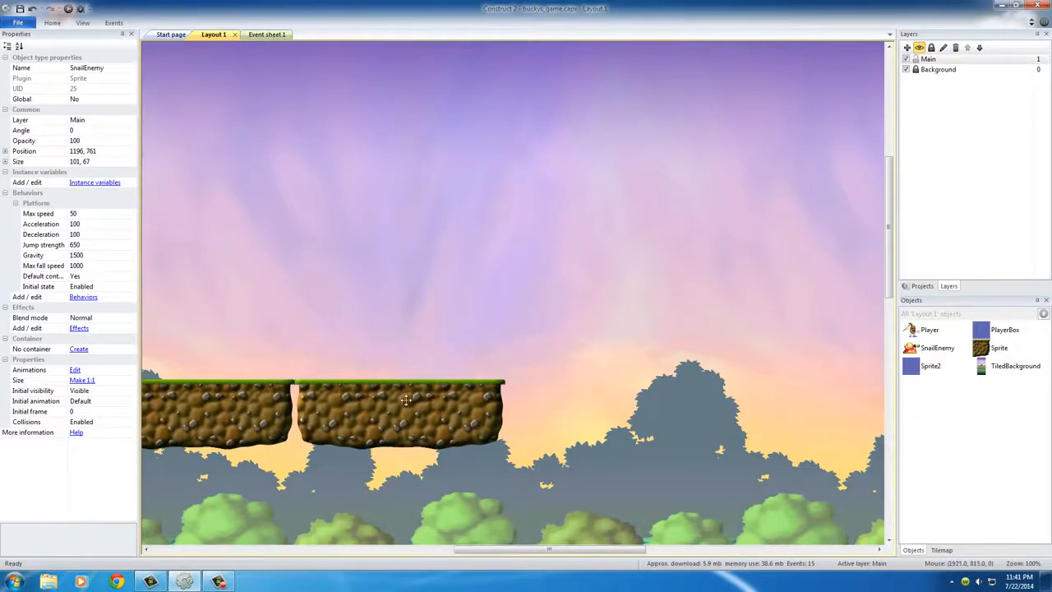
pyautogui.moveTo(216, 410)
pyautogui.mouseDown(button='middle')
pyautogui.moveTo(398, 427)
pyautogui.moveTo(344, 414)
pyautogui.moveTo(404, 417)
pyautogui.mouseUp(button='middle')
pyautogui.click(406, 370)
pyautogui.moveTo(406, 370); pyautogui.dragTo(434, 373)
pyautogui.scroll(1, 460, 361)
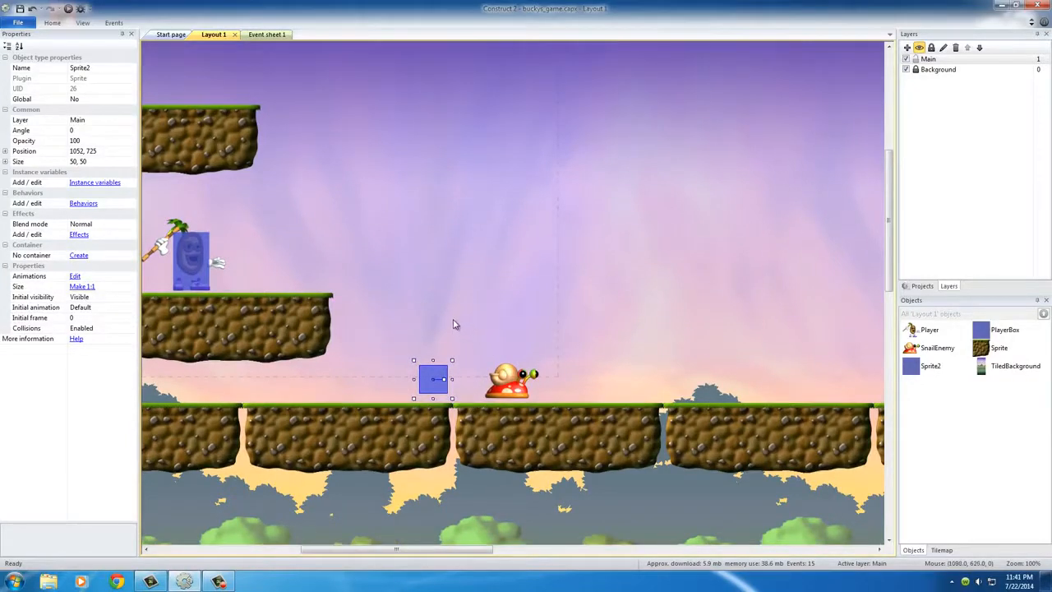
pyautogui.click(449, 343)
# Duplicate the square Sprite2 to the other side of the snail at the same height, at position 1491, 725
pyautogui.click(435, 385)
pyautogui.keyDown('ctrl'); pyautogui.moveTo(433, 379); pyautogui.dragTo(676, 379); pyautogui.keyUp('ctrl')
pyautogui.click(586, 320)
pyautogui.click(516, 390)
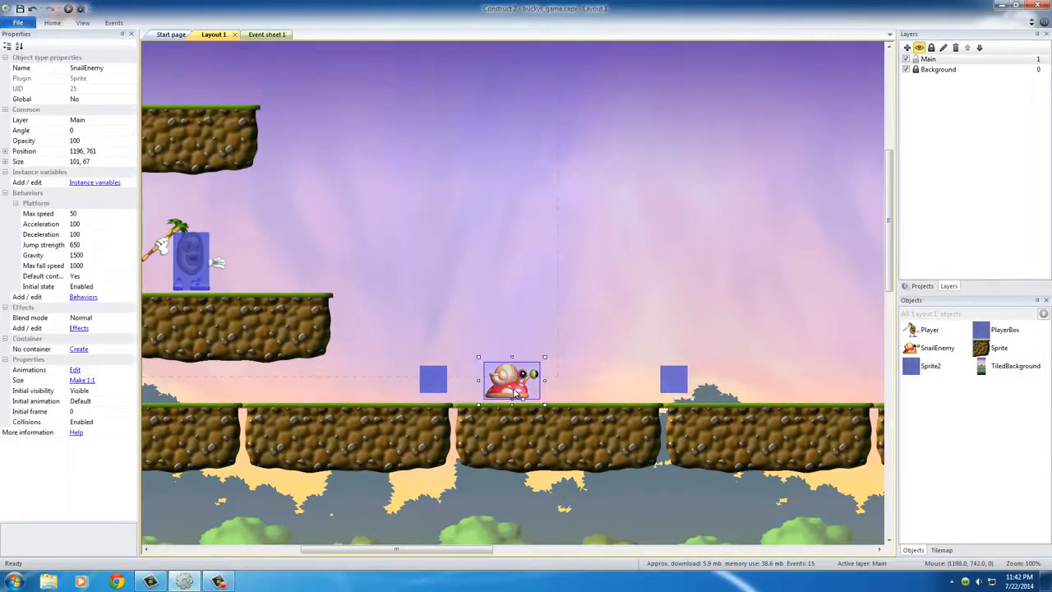
pyautogui.click(437, 381)
pyautogui.click(673, 383)
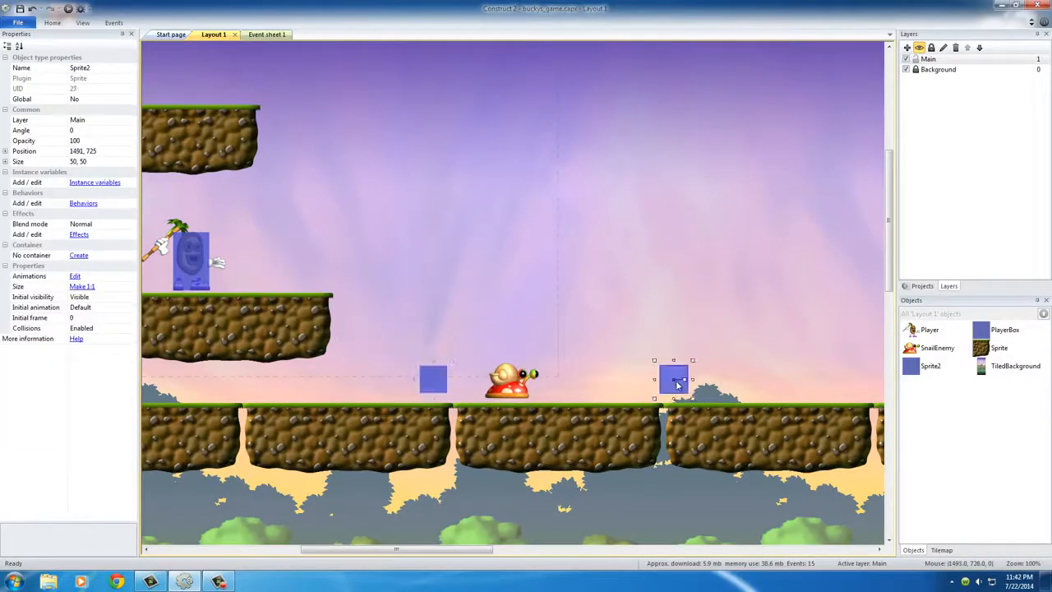
pyautogui.click(626, 312)
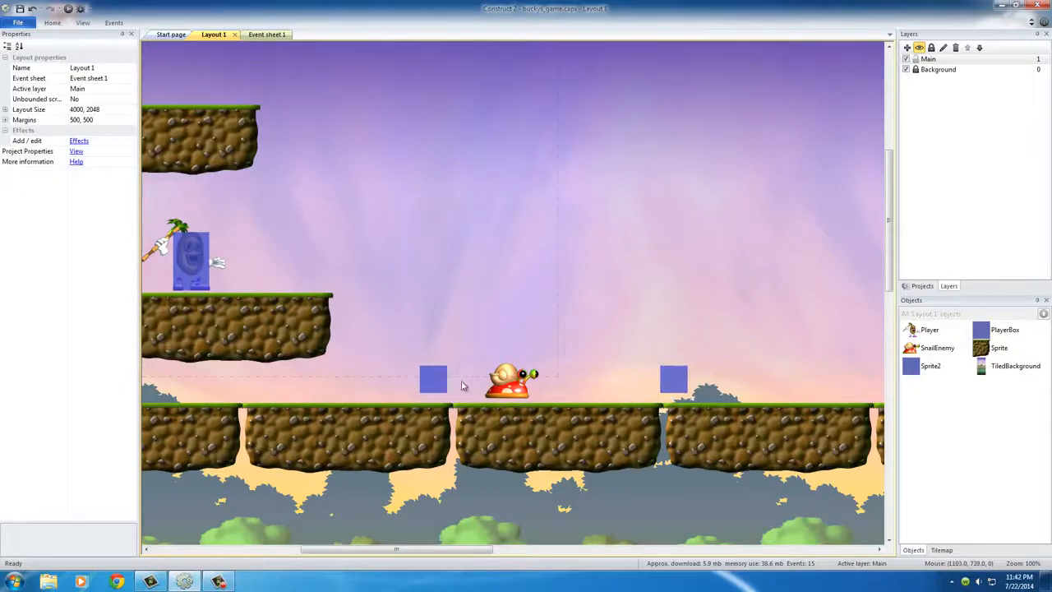
# Rename the Sprite2 object as EdgeMarker and check the name on both squares
pyautogui.doubleClick(436, 382)
pyautogui.click(569, 105)
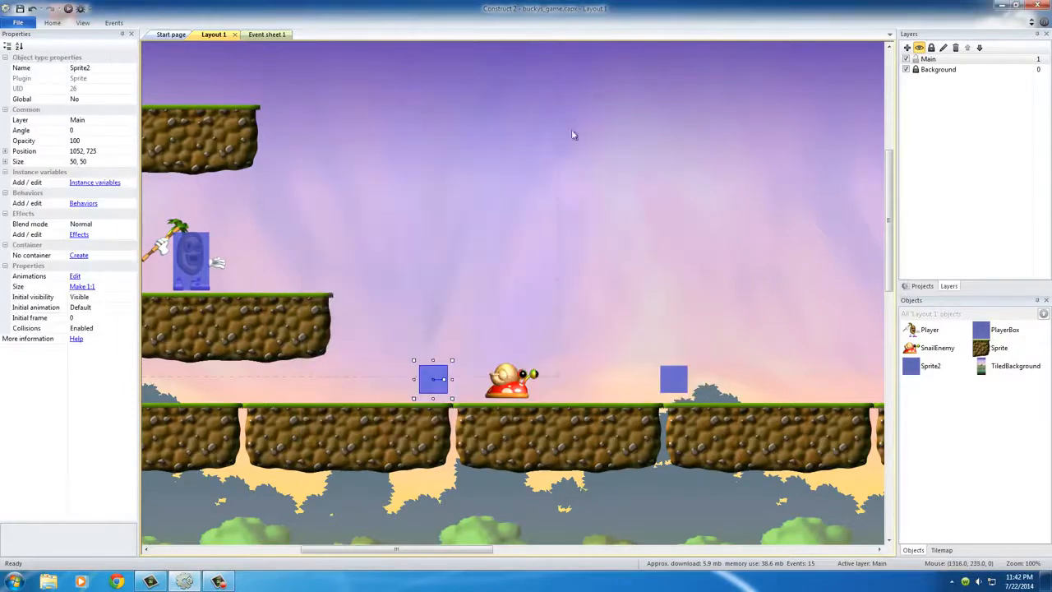
pyautogui.click(78, 67)
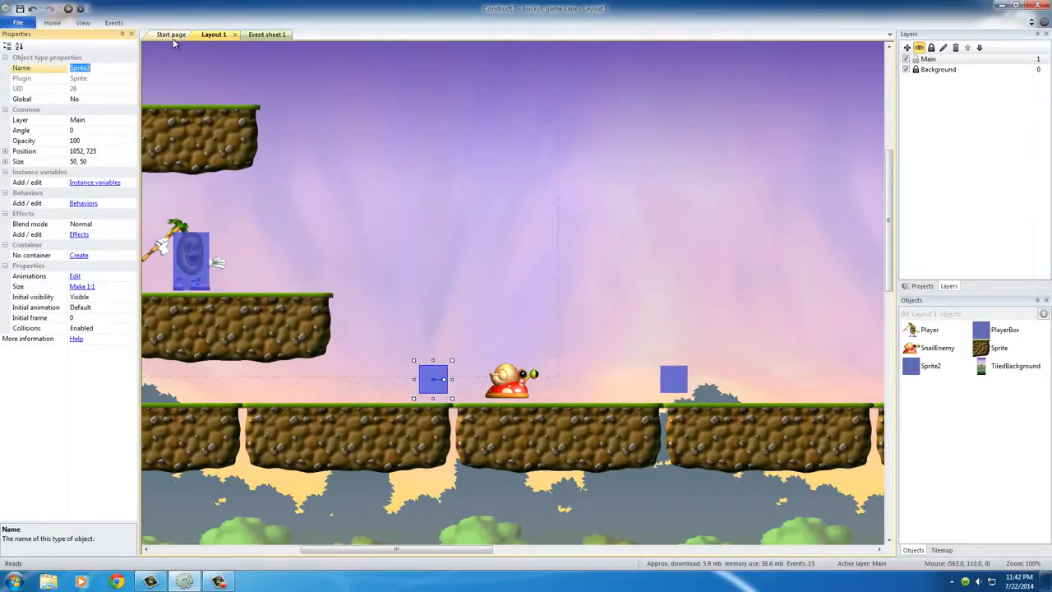
pyautogui.write('EdgeMarker')
pyautogui.press('Return')
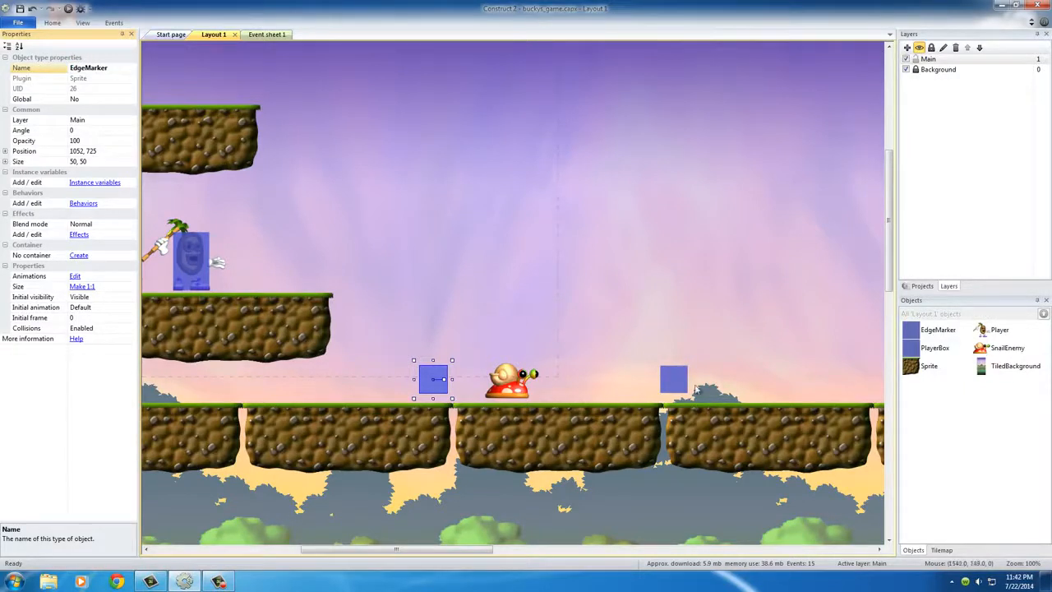
pyautogui.click(671, 380)
pyautogui.click(436, 383)
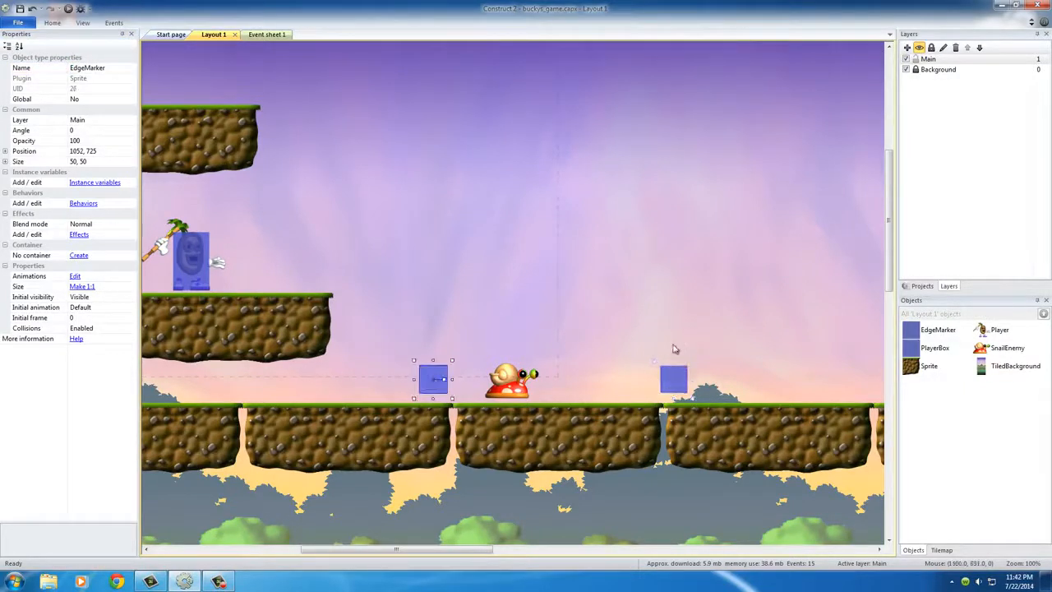
pyautogui.click(678, 385)
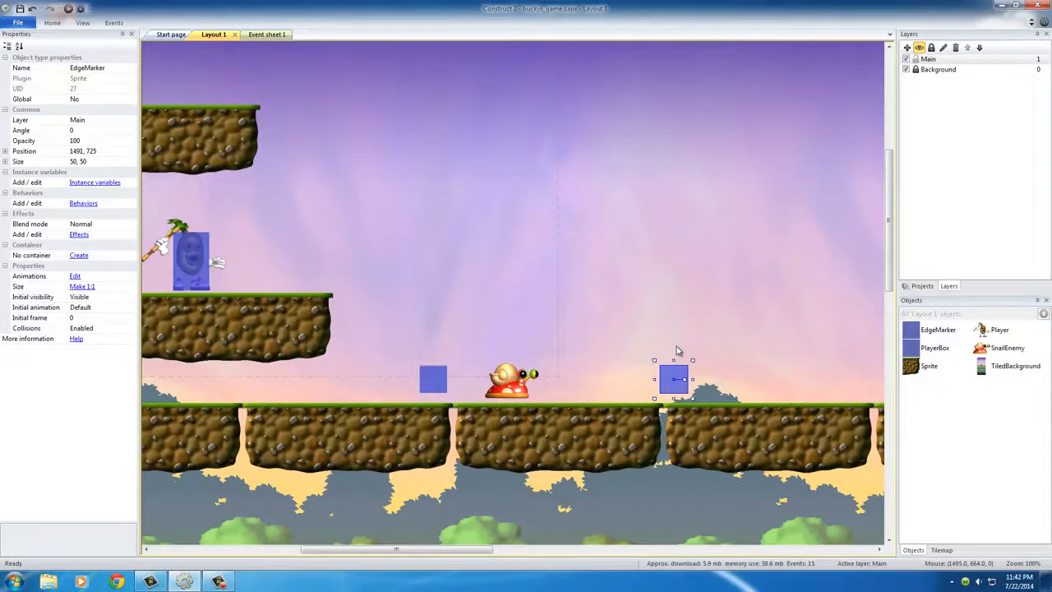
pyautogui.click(484, 331)
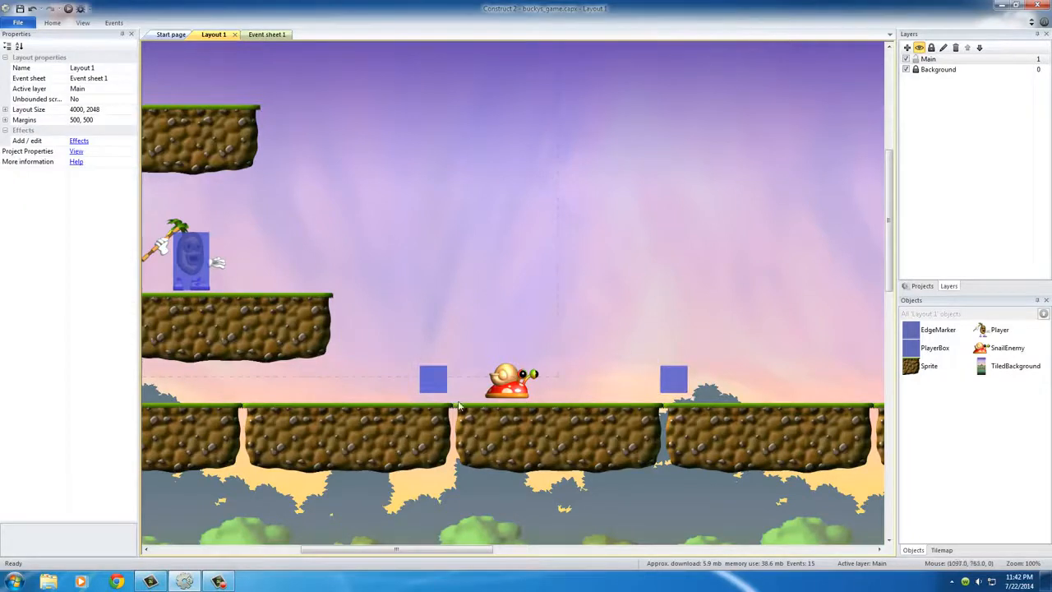
# Set the initial visibility of the EdgeMarker behind the snail, nearest the player, to Invisible
pyautogui.moveTo(324, 373); pyautogui.dragTo(399, 369, button='middle')
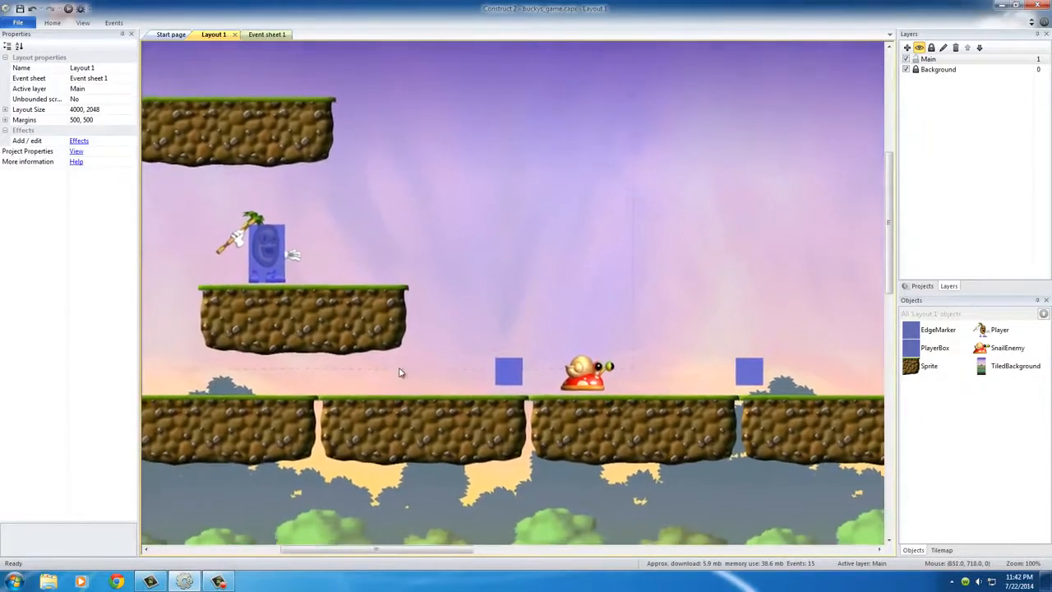
pyautogui.click(505, 372)
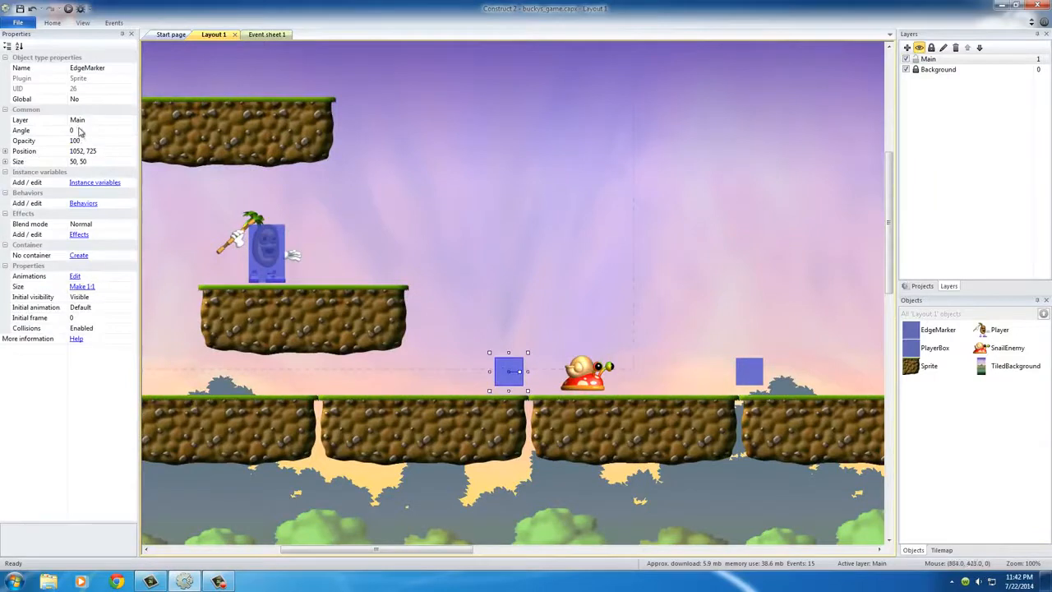
pyautogui.click(88, 298)
pyautogui.click(89, 298)
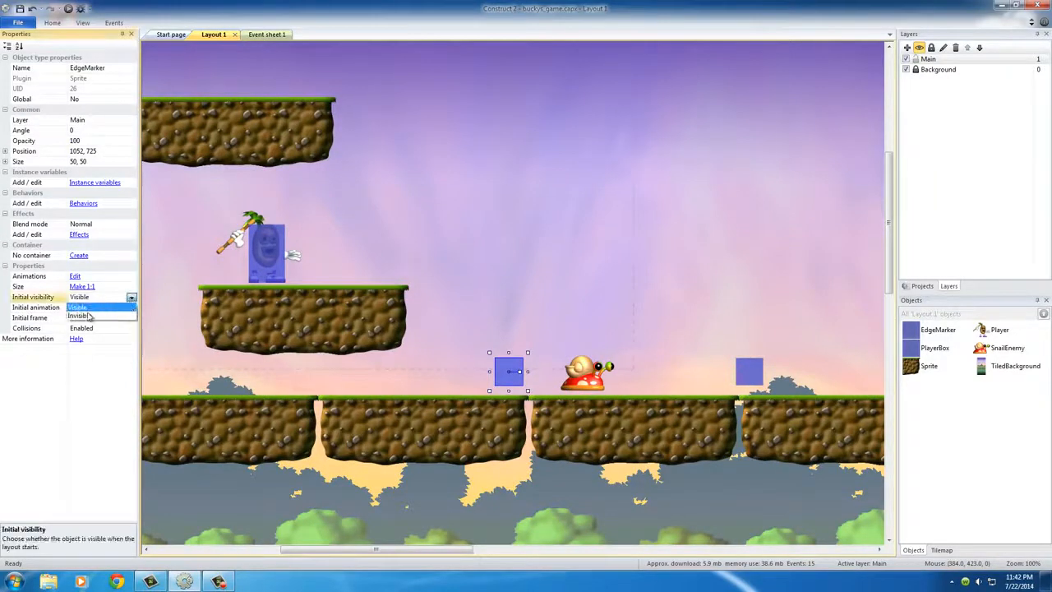
pyautogui.click(86, 317)
pyautogui.click(458, 278)
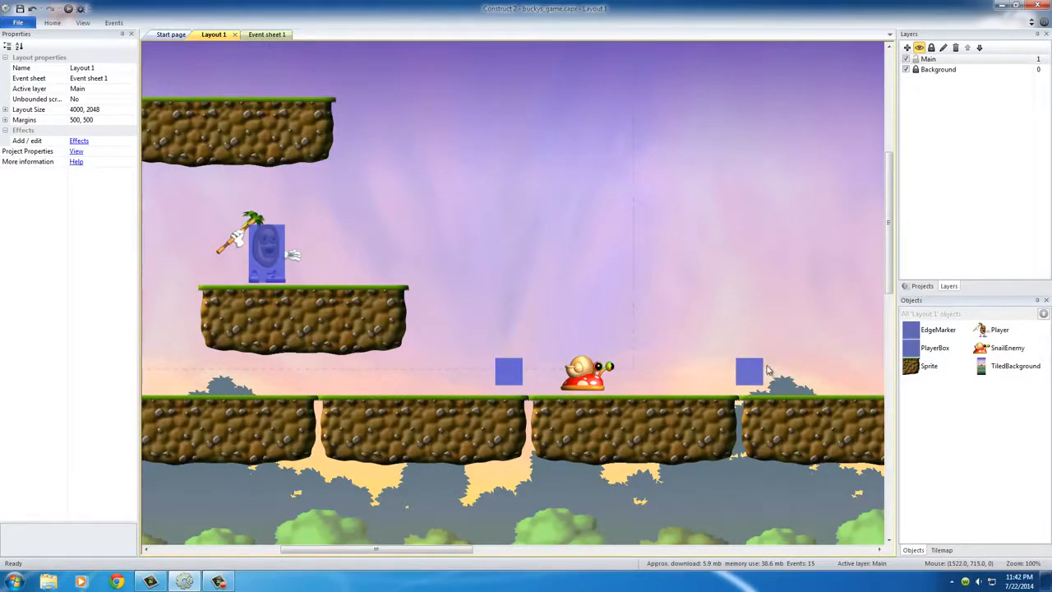
# Move the snail up against the EdgeMarker ahead of it and back between the two markers to position 1307, 765
pyautogui.click(585, 369)
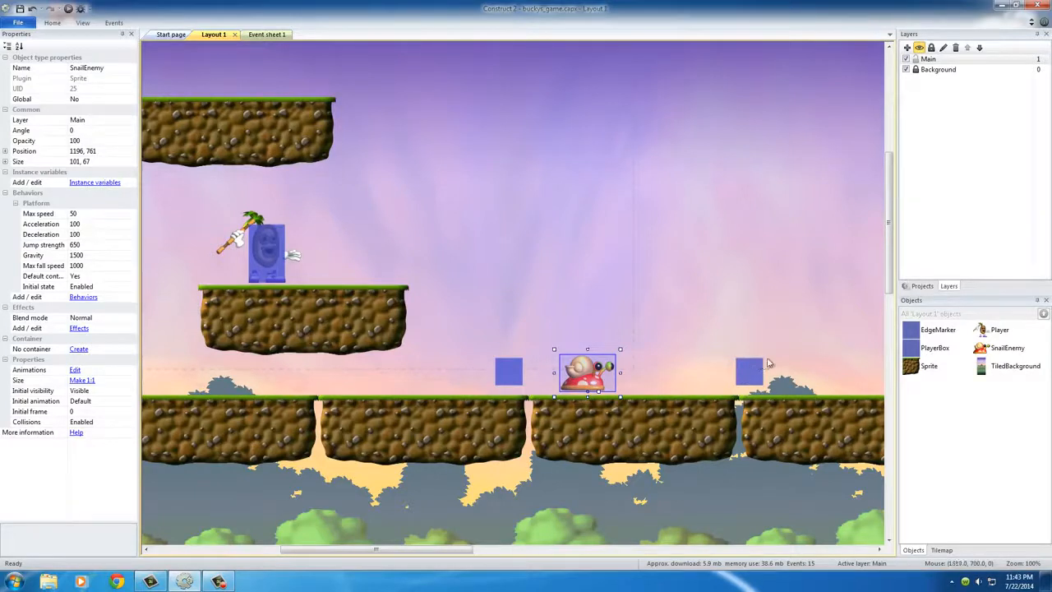
pyautogui.click(747, 375)
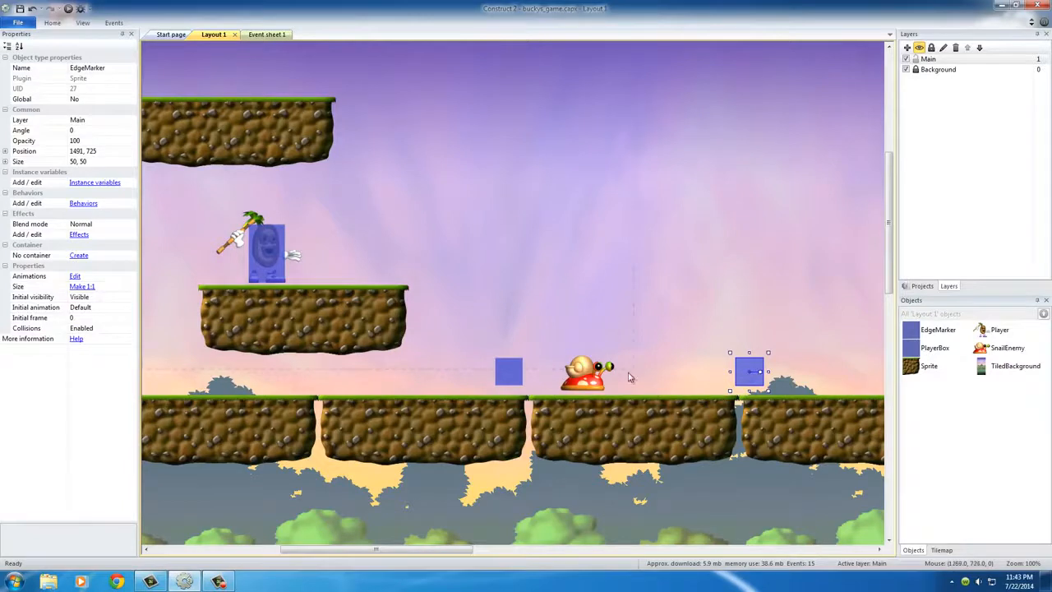
pyautogui.moveTo(593, 384); pyautogui.dragTo(704, 381)
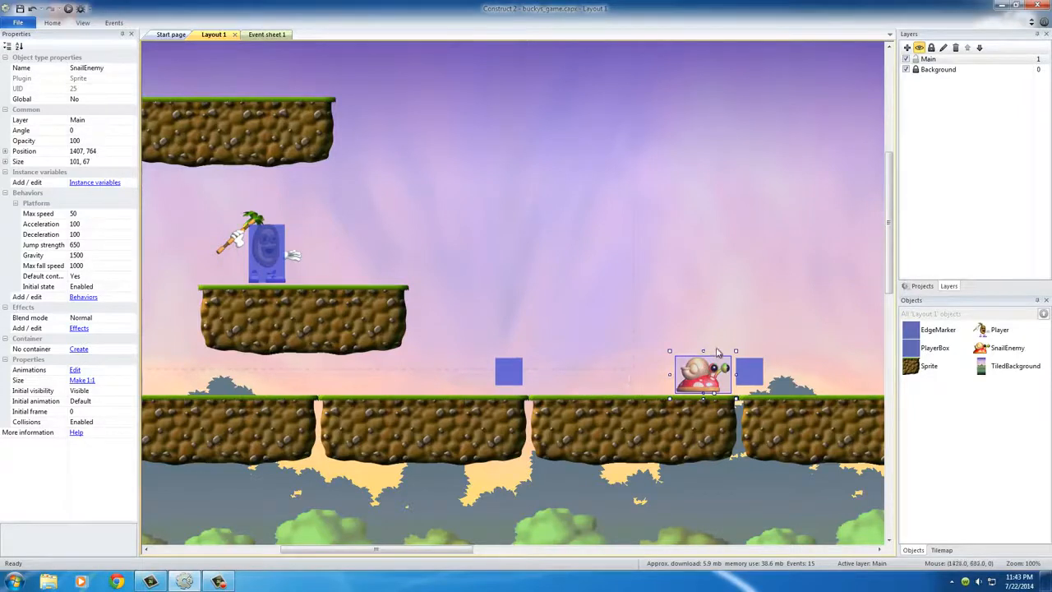
pyautogui.moveTo(705, 374); pyautogui.dragTo(654, 377)
pyautogui.click(709, 322)
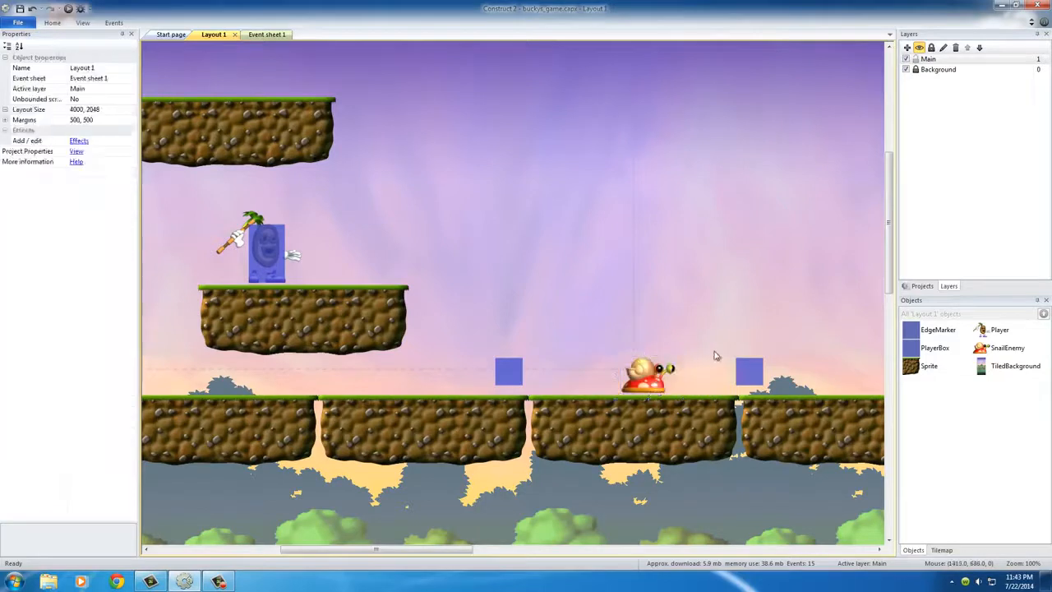
# Add a Text instance variable named action with initial value right to the SnailEnemy
pyautogui.click(657, 393)
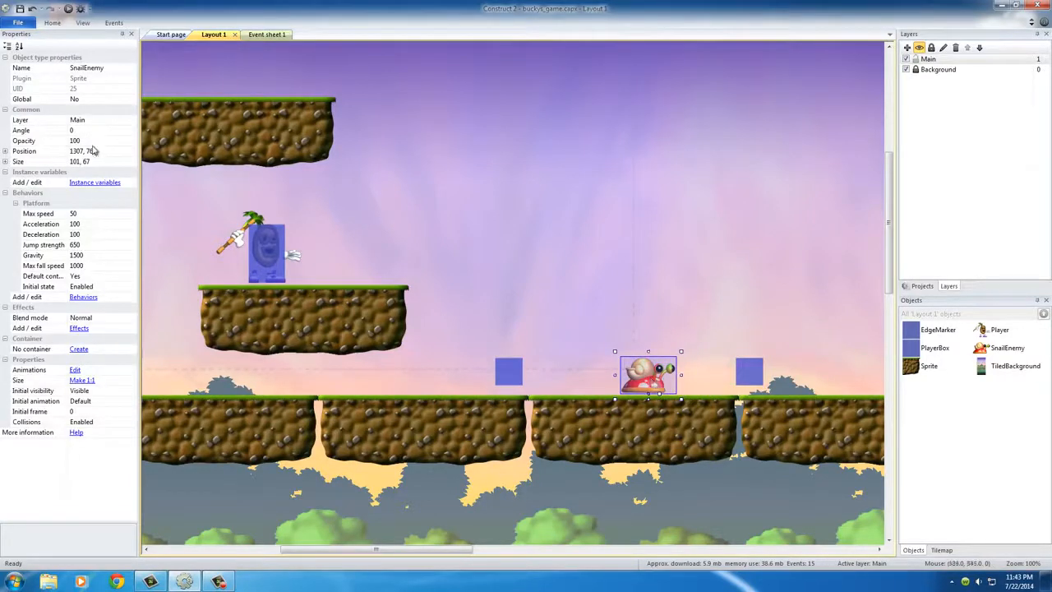
pyautogui.click(96, 189)
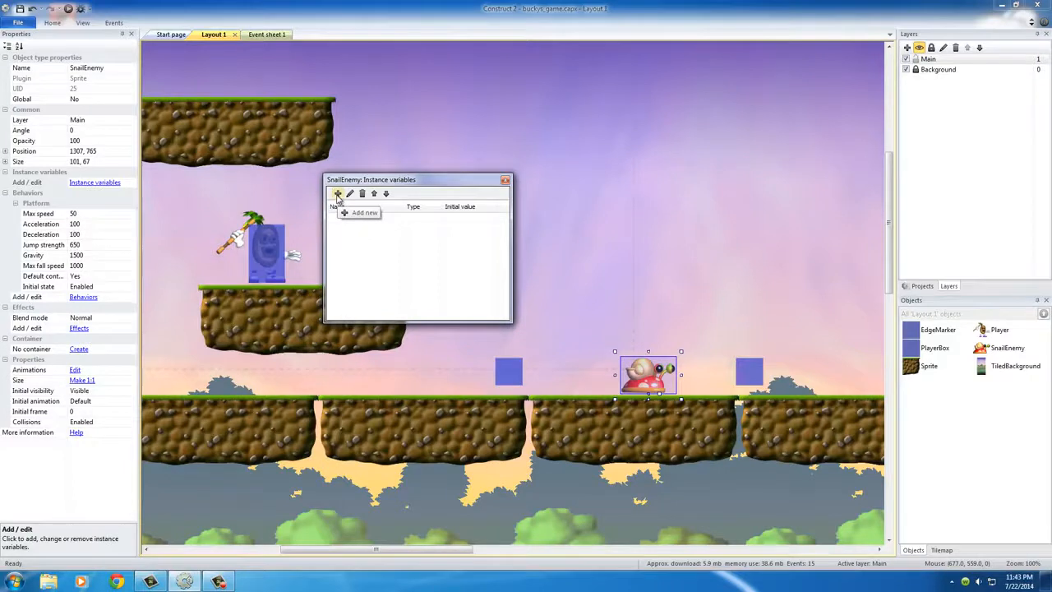
pyautogui.click(337, 194)
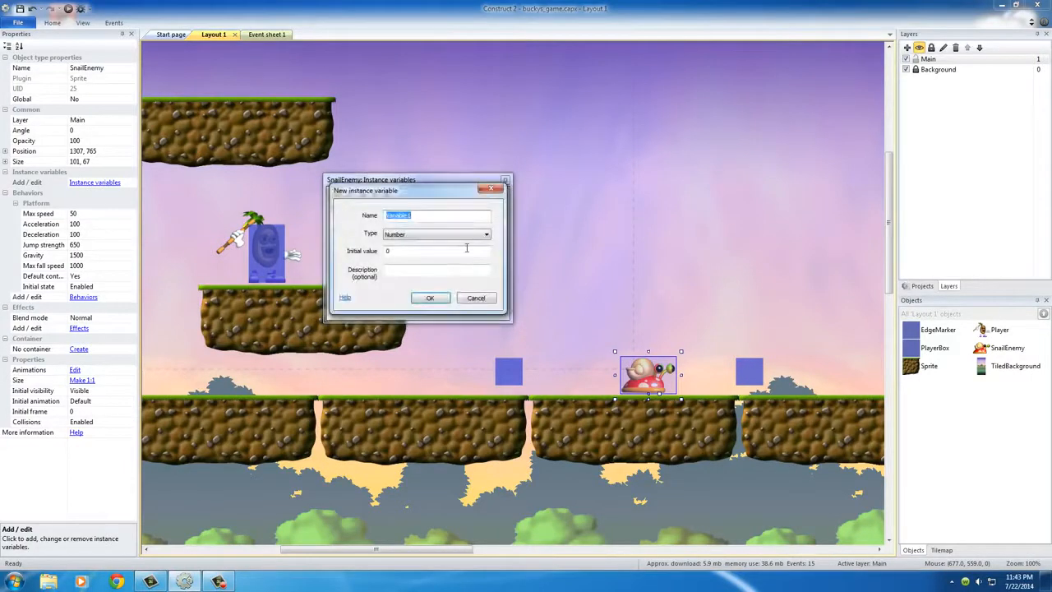
pyautogui.write('action')
pyautogui.click(481, 237)
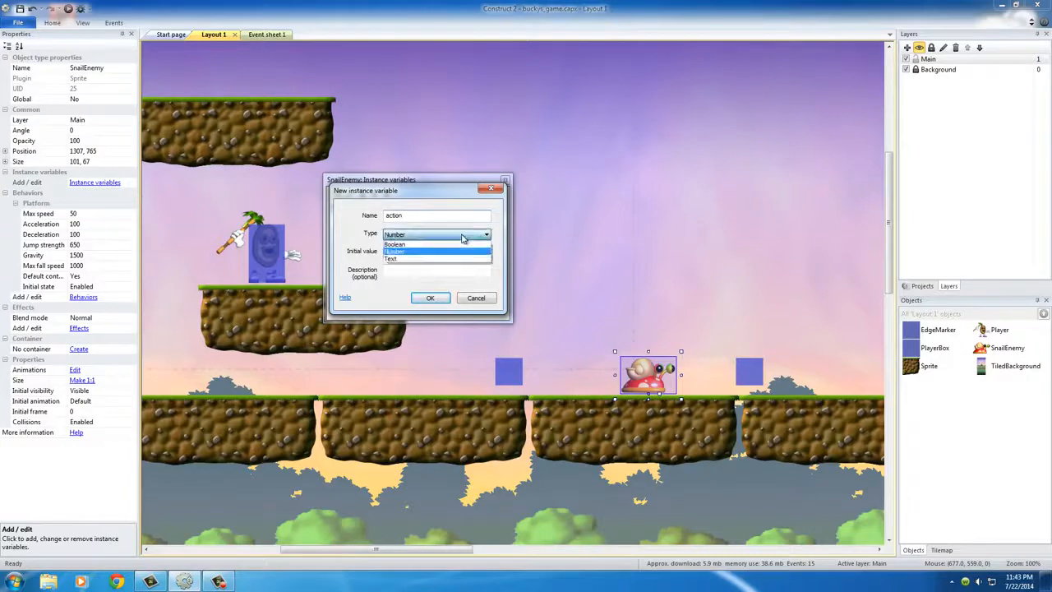
pyautogui.click(393, 260)
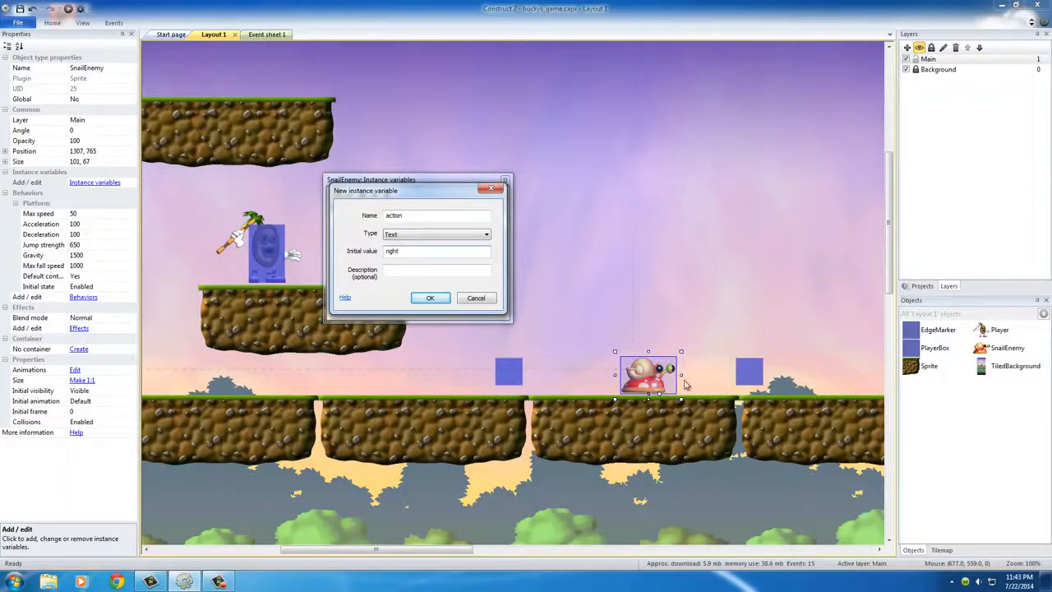
pyautogui.click(428, 299)
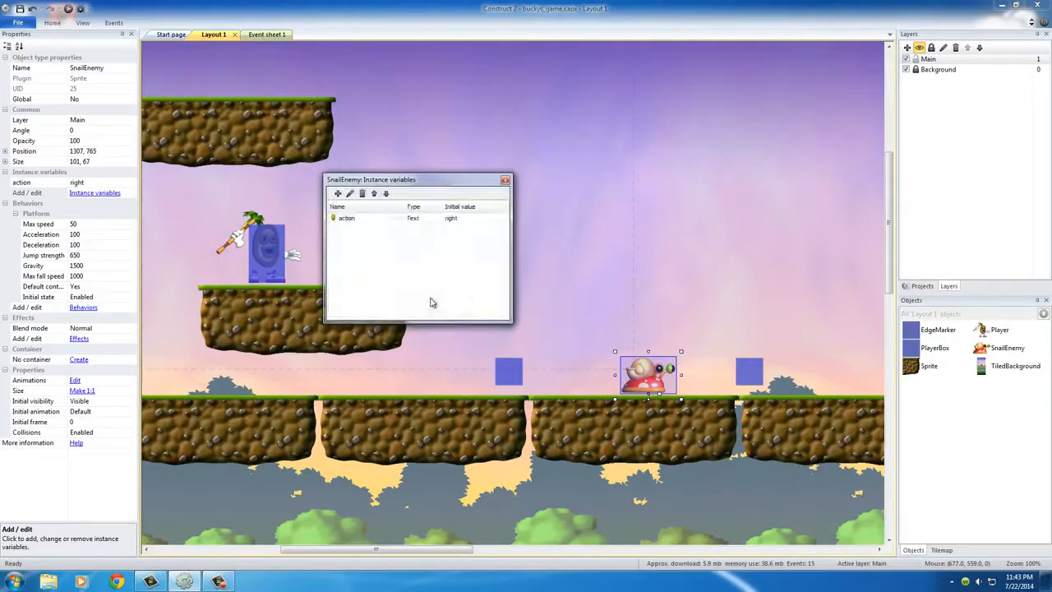
pyautogui.click(505, 181)
# Move the snail up to the EdgeMarker ahead of it and back near the other marker, to position 1181, 764
pyautogui.click(670, 322)
pyautogui.click(646, 378)
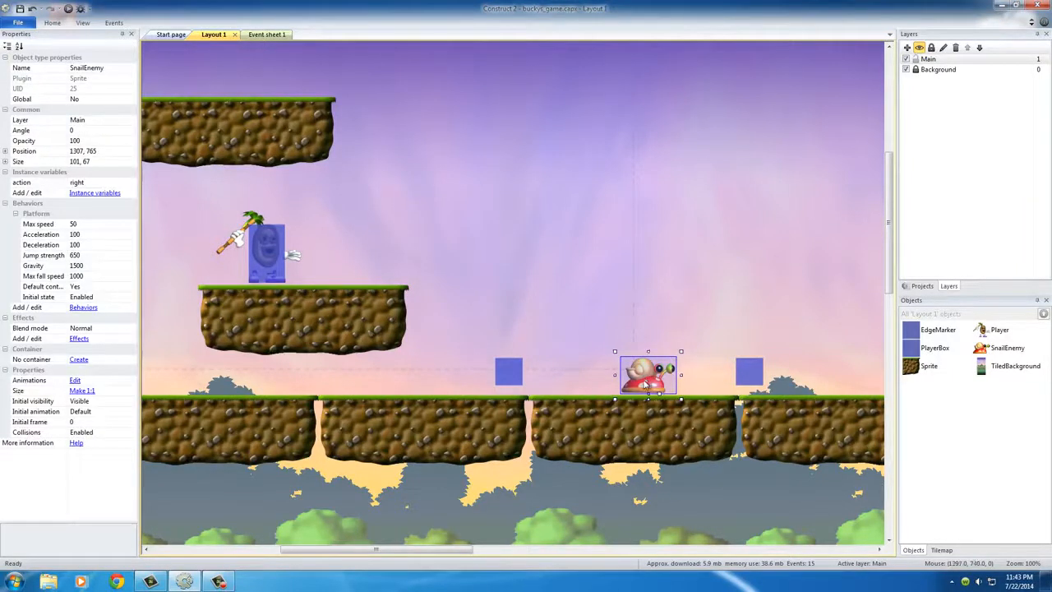
pyautogui.moveTo(642, 383); pyautogui.dragTo(700, 381)
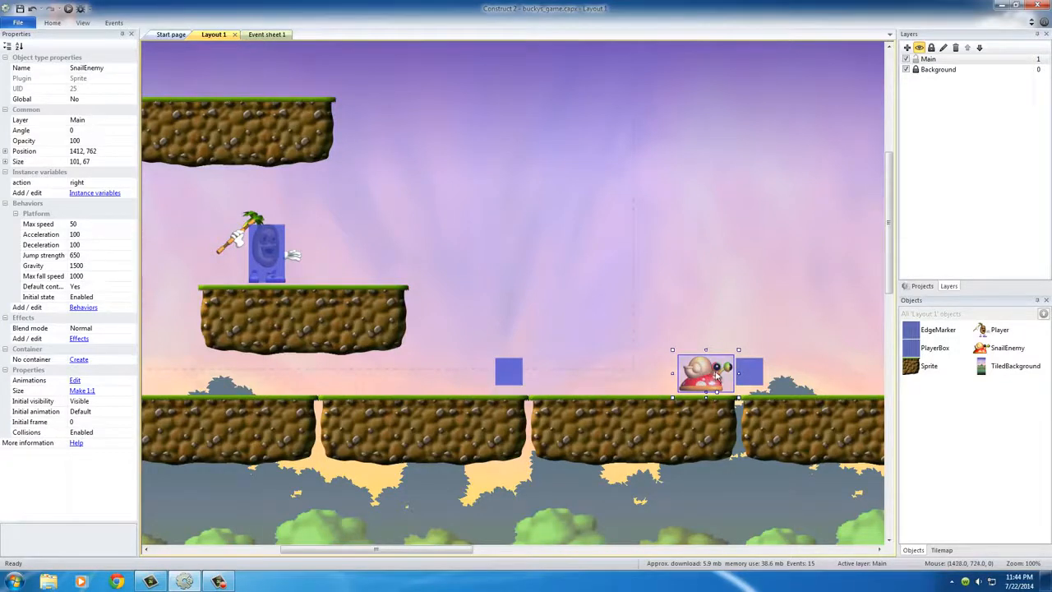
pyautogui.moveTo(715, 377); pyautogui.dragTo(584, 379)
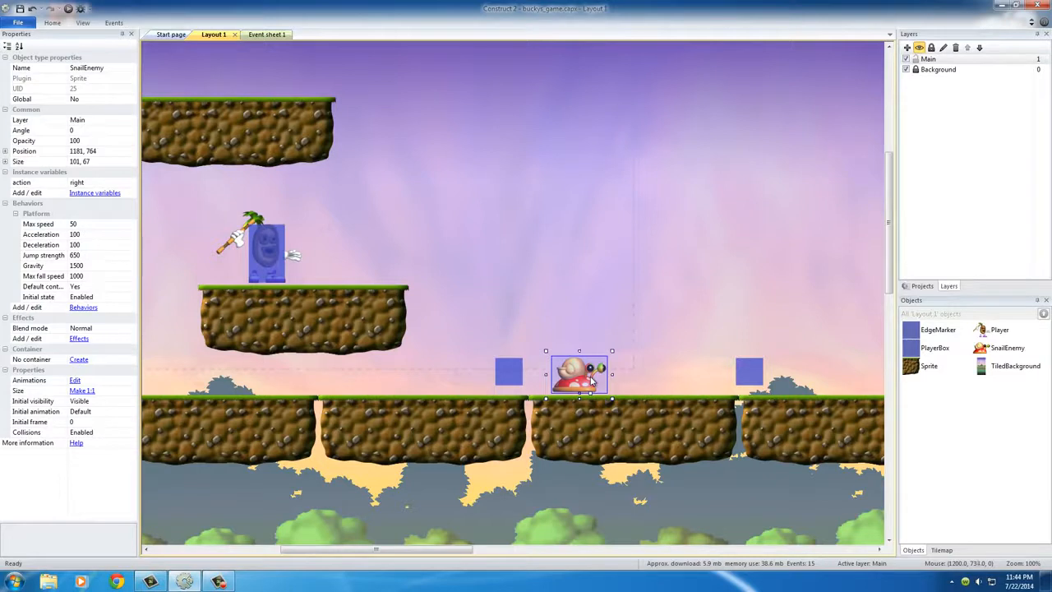
pyautogui.click(687, 363)
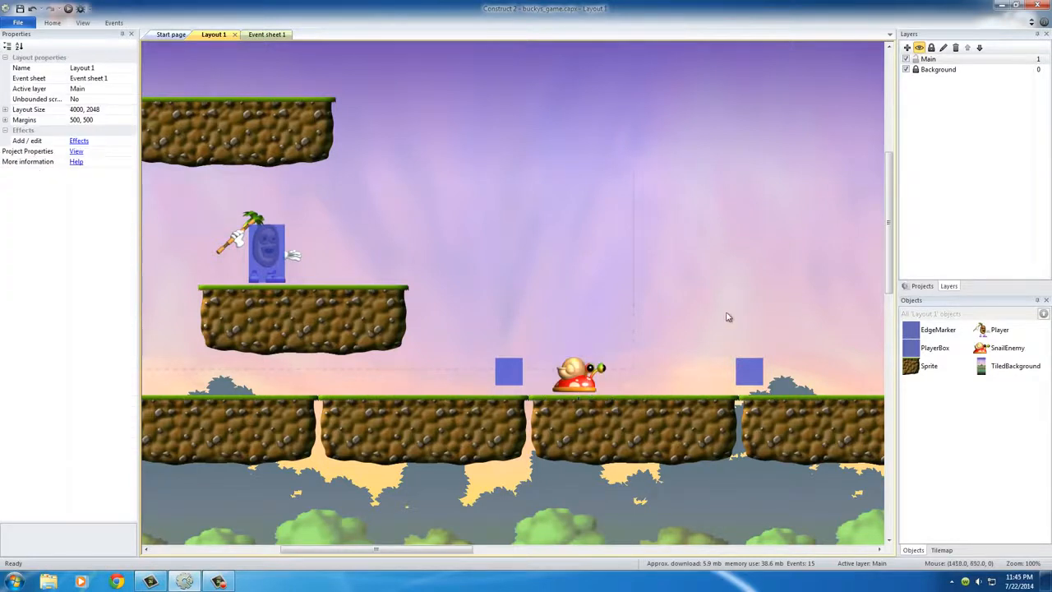
# Preview the layout in the browser and test the player walking right and jumping near the snail
pyautogui.click(576, 370)
pyautogui.click(67, 9)
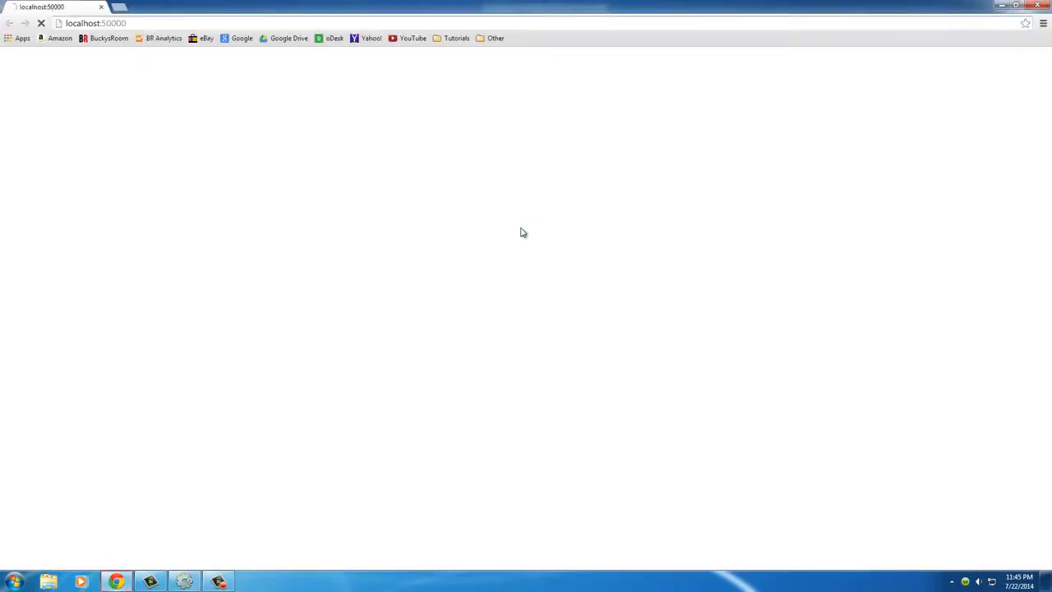
pyautogui.press('Right')
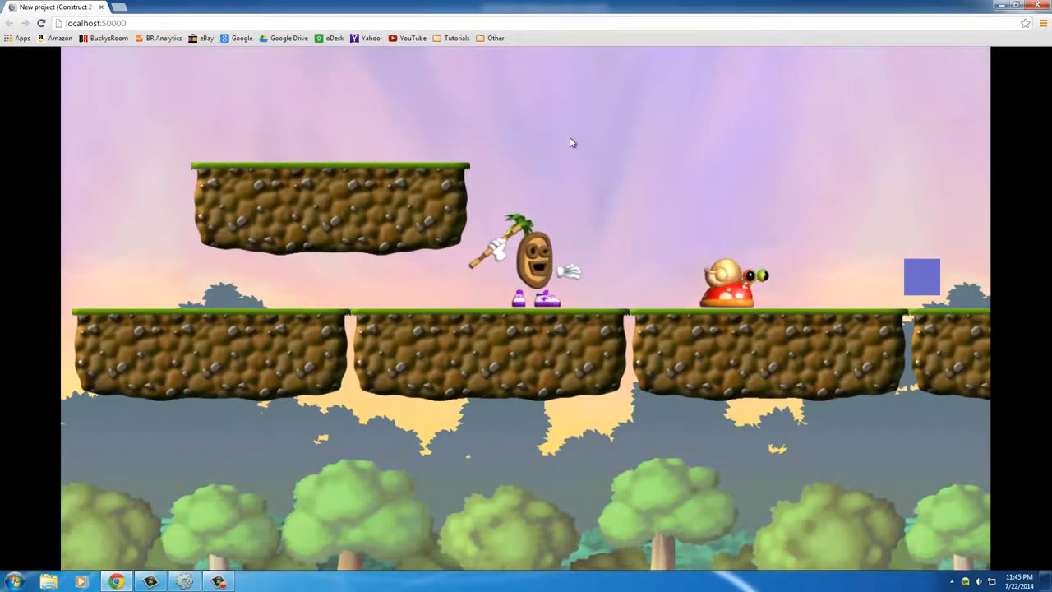
pyautogui.press('Up')
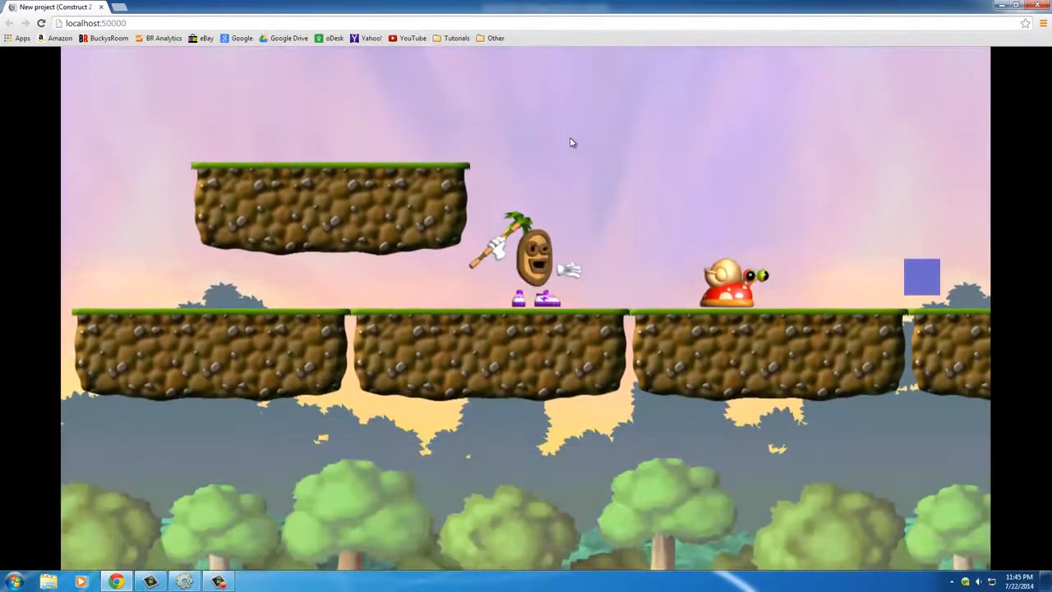
pyautogui.press('Up')
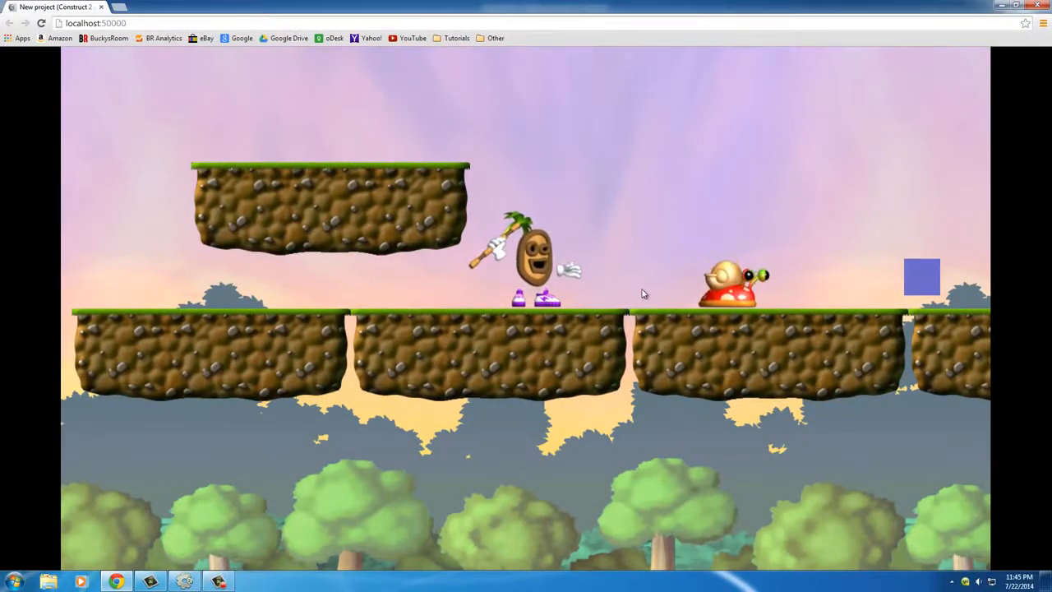
# Make the player jump beside the snail to compare their movement, and close the browser preview
pyautogui.press('Up')
pyautogui.press('Up')
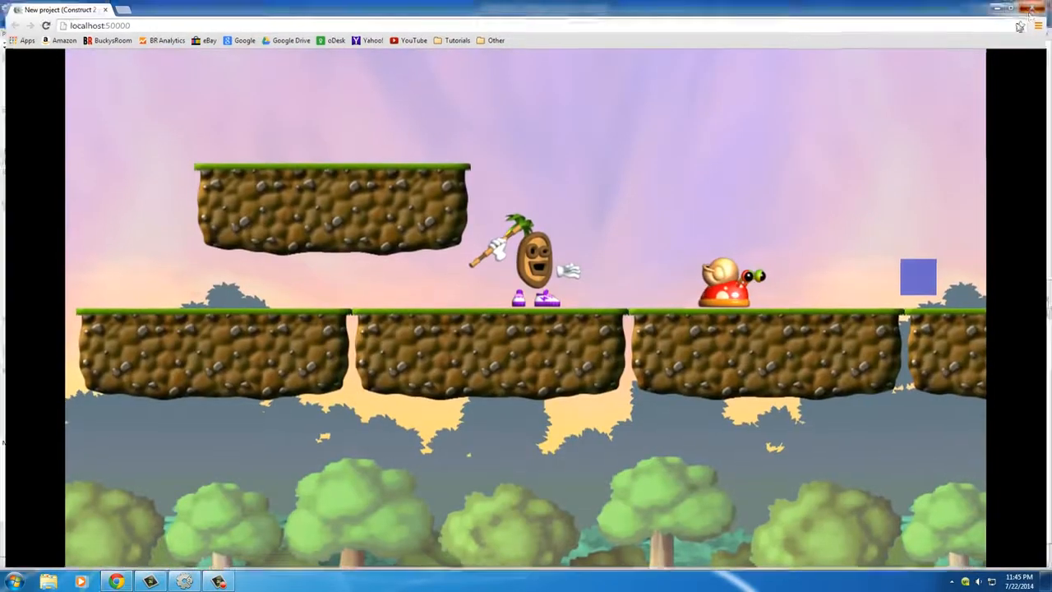
pyautogui.click(1038, 5)
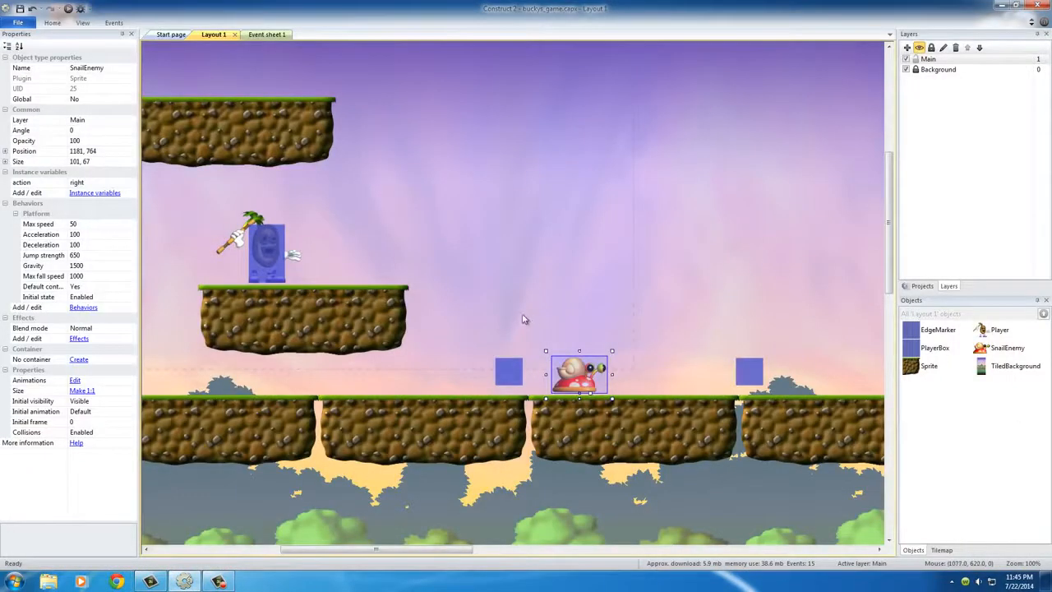
# Set Default controls to No in the Platform behavior of the SnailEnemy
pyautogui.click(614, 321)
pyautogui.click(590, 383)
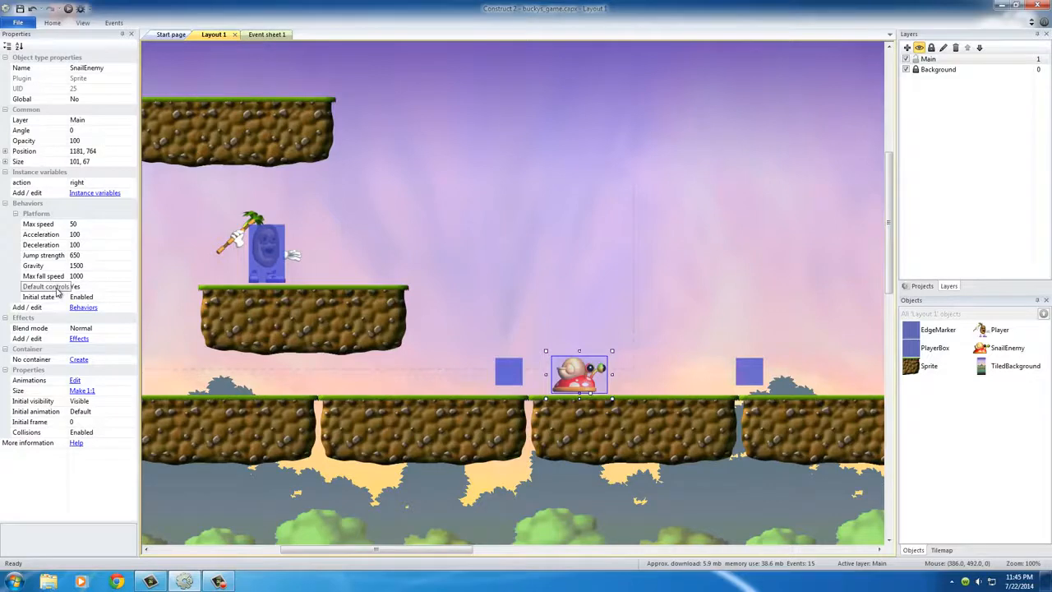
pyautogui.click(101, 288)
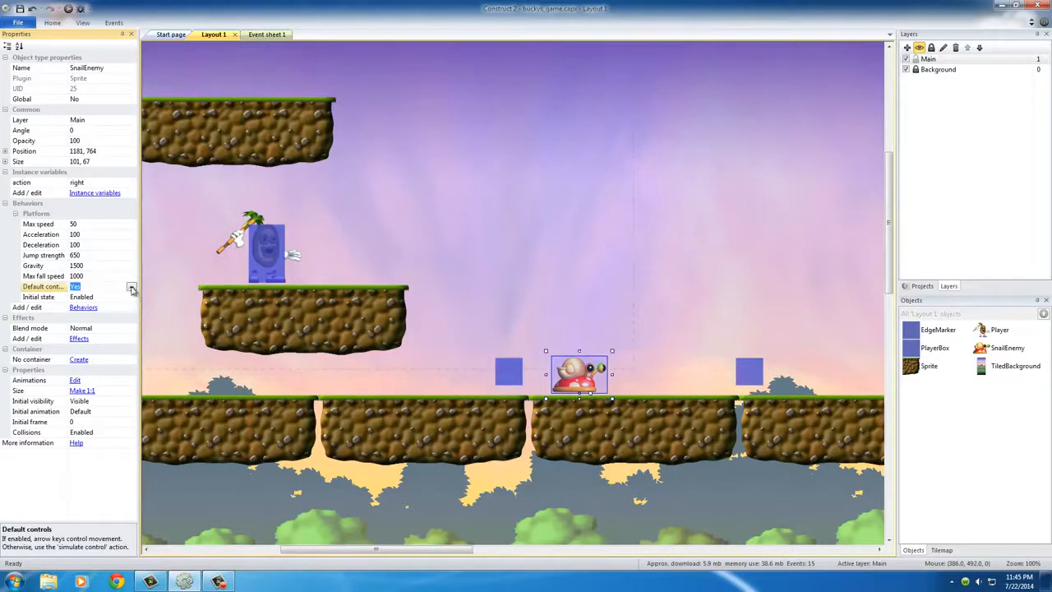
pyautogui.click(131, 287)
pyautogui.click(92, 305)
pyautogui.click(542, 296)
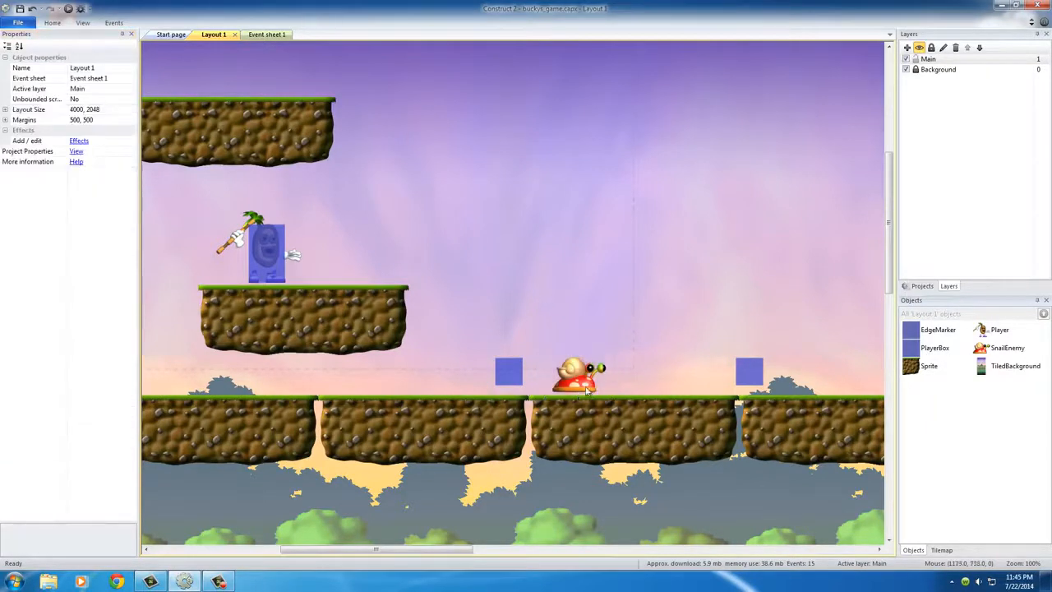
pyautogui.click(588, 382)
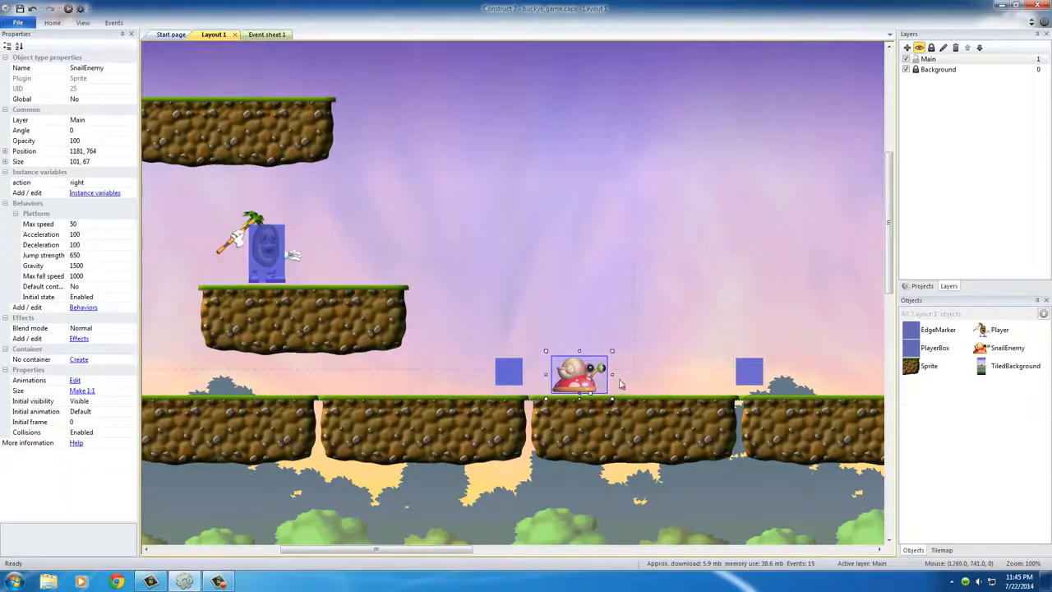
pyautogui.click(619, 316)
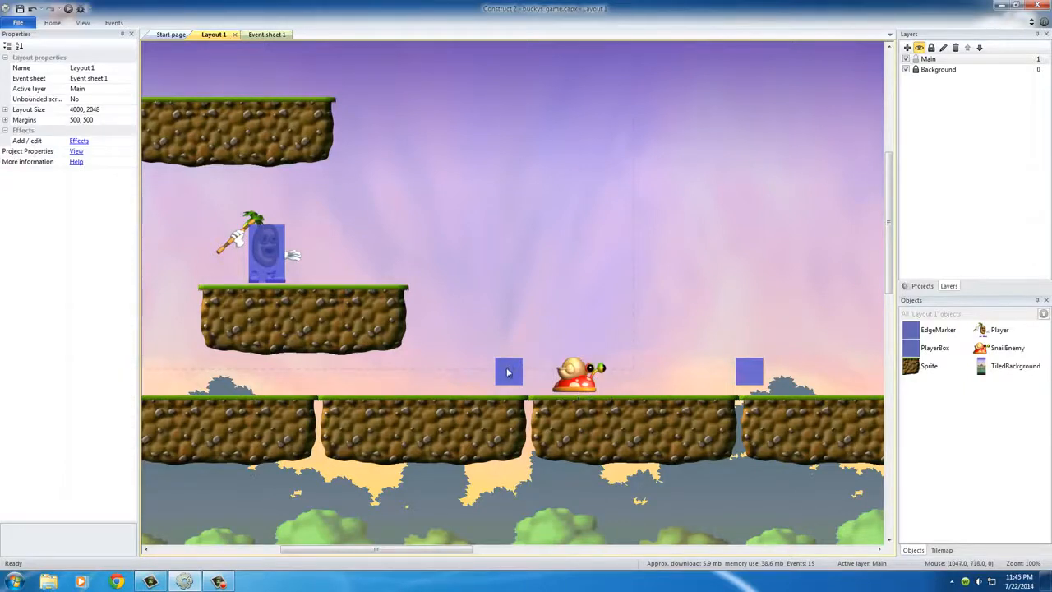
# Set the initial visibility of the EdgeMarker ahead of the snail to Invisible, matching the marker behind it
pyautogui.click(508, 372)
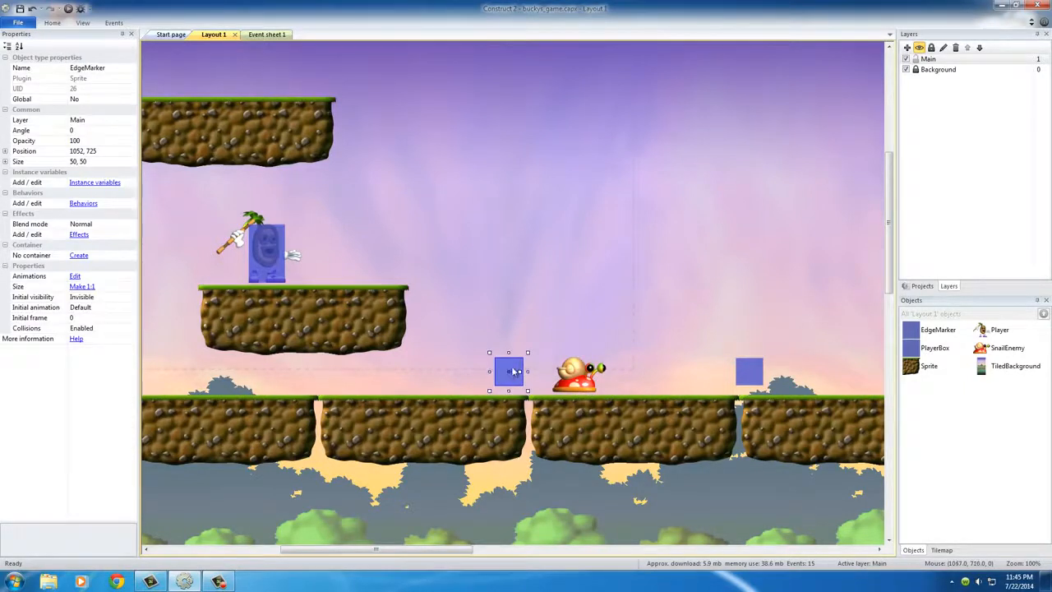
pyautogui.click(744, 372)
pyautogui.click(100, 297)
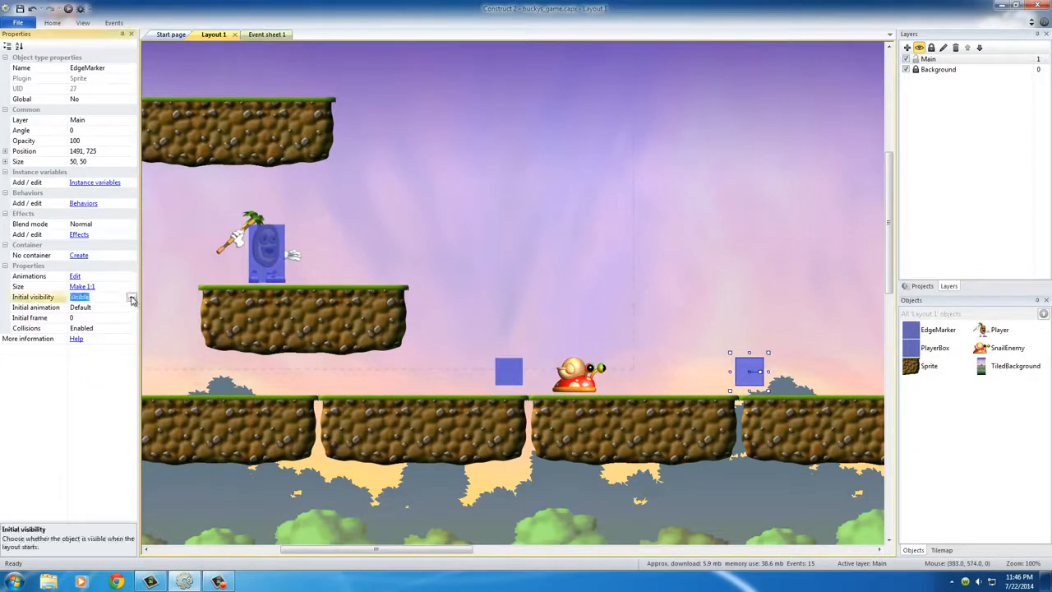
pyautogui.click(131, 297)
pyautogui.click(101, 318)
pyautogui.click(507, 292)
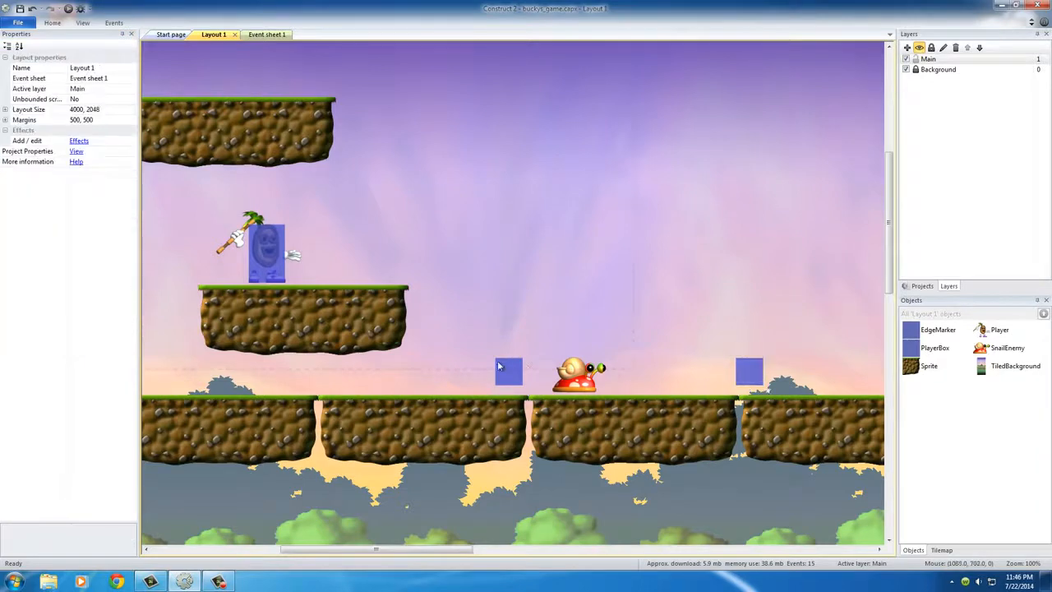
# Check the properties of both EdgeMarkers and the SnailEnemy in the layout
pyautogui.click(511, 373)
pyautogui.click(747, 378)
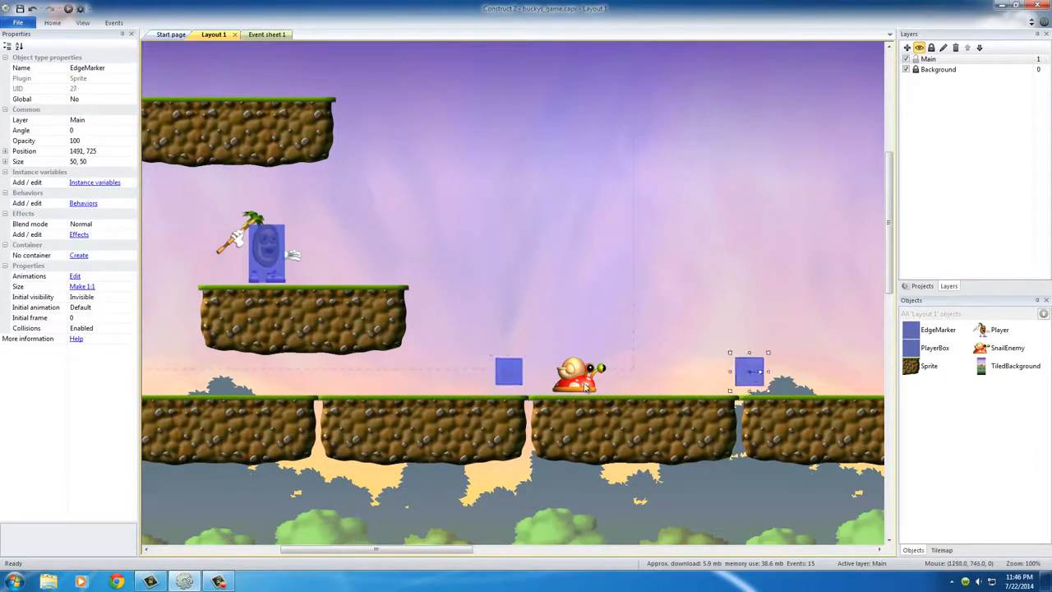
pyautogui.click(587, 388)
pyautogui.click(742, 375)
pyautogui.click(508, 372)
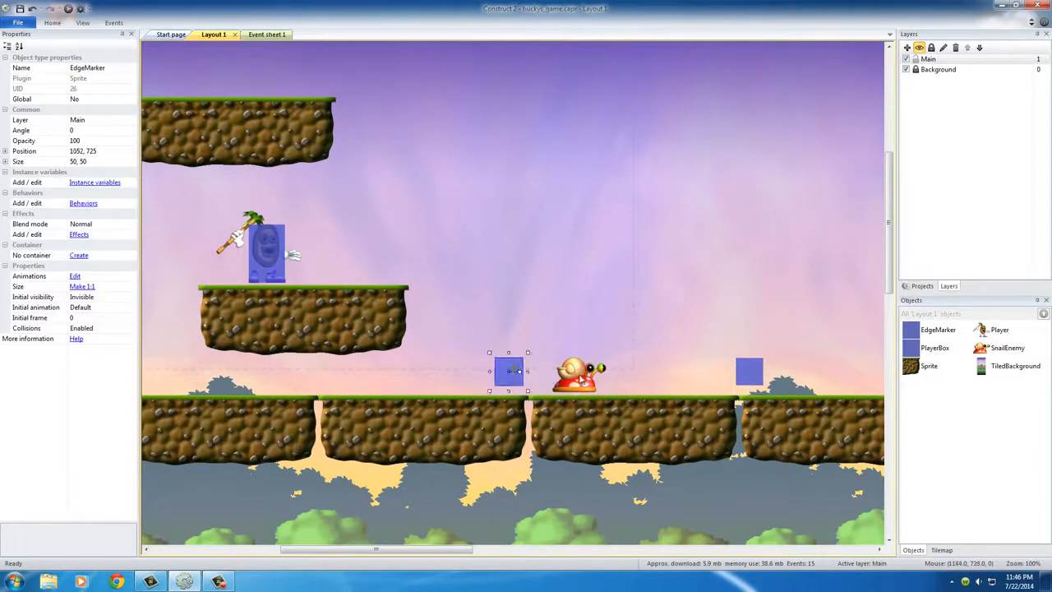
pyautogui.click(587, 382)
# Preview the layout in the browser and test whether the snail reacts while the player walks right and jumps
pyautogui.click(68, 9)
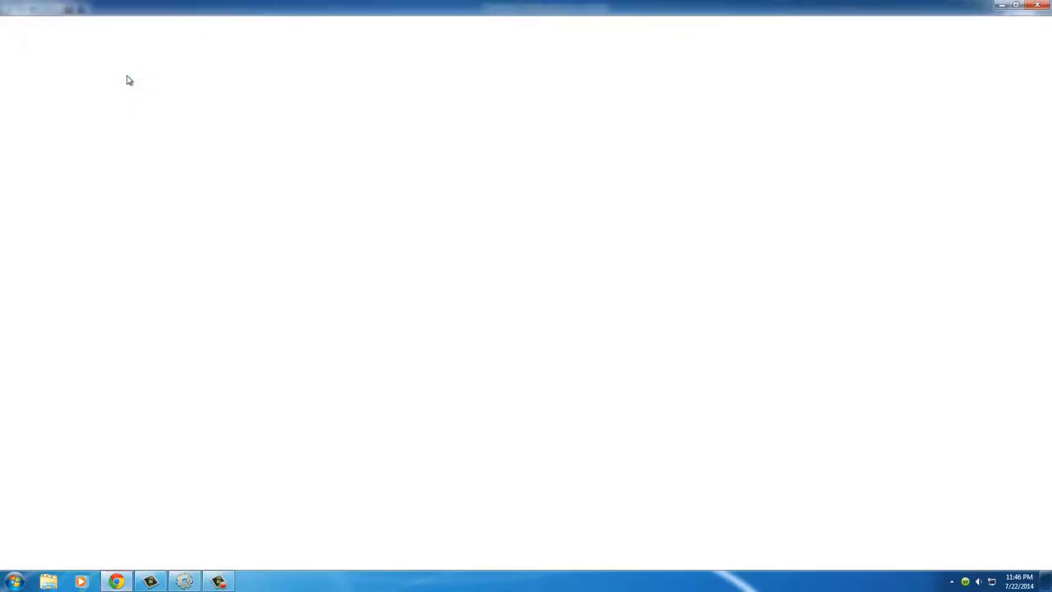
pyautogui.press('Right')
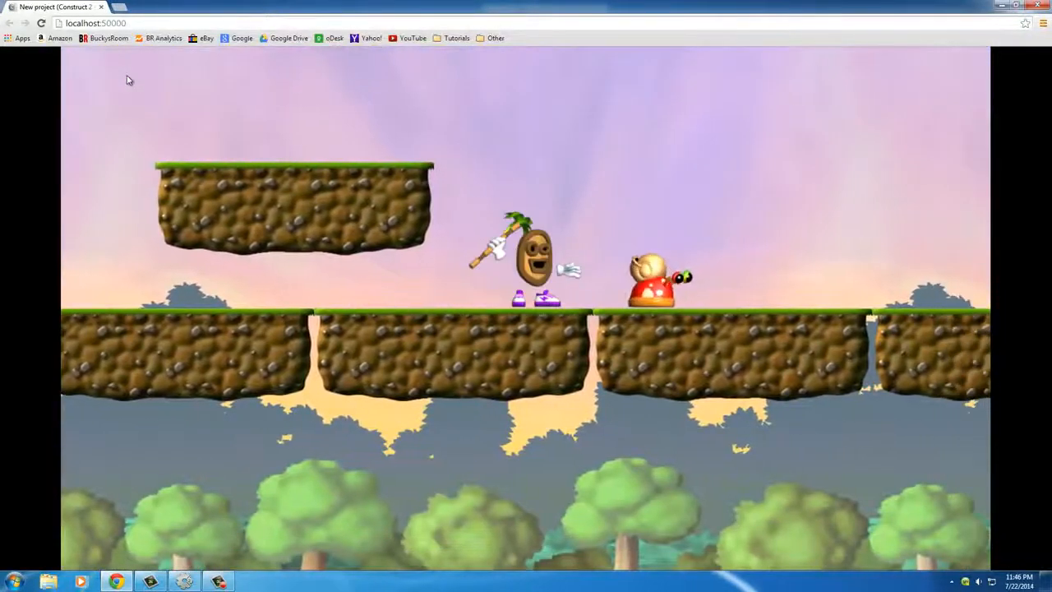
pyautogui.press('Up')
pyautogui.press('Up')
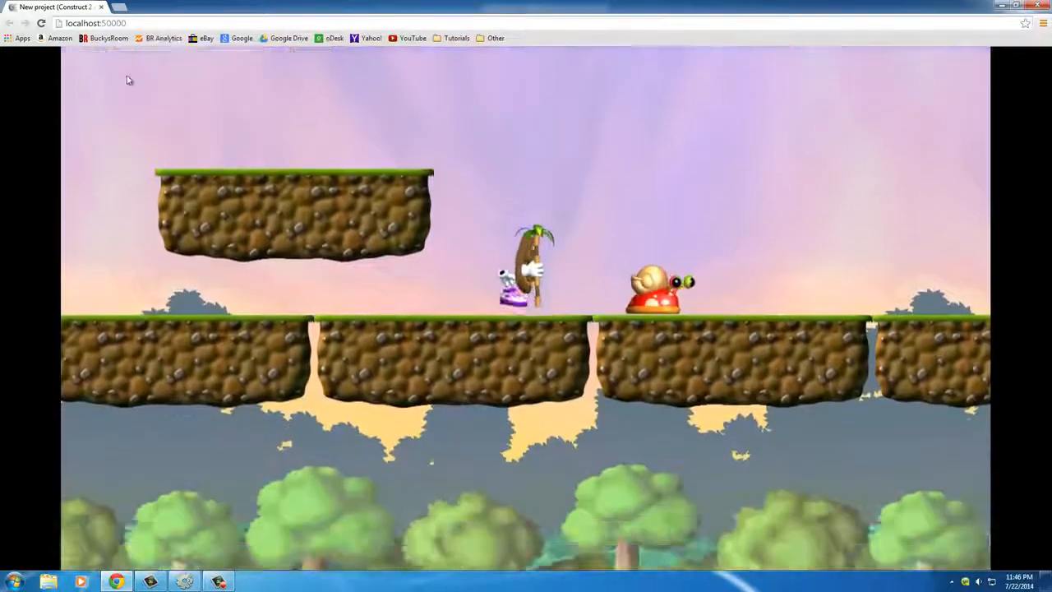
pyautogui.press('Up')
pyautogui.press('Up')
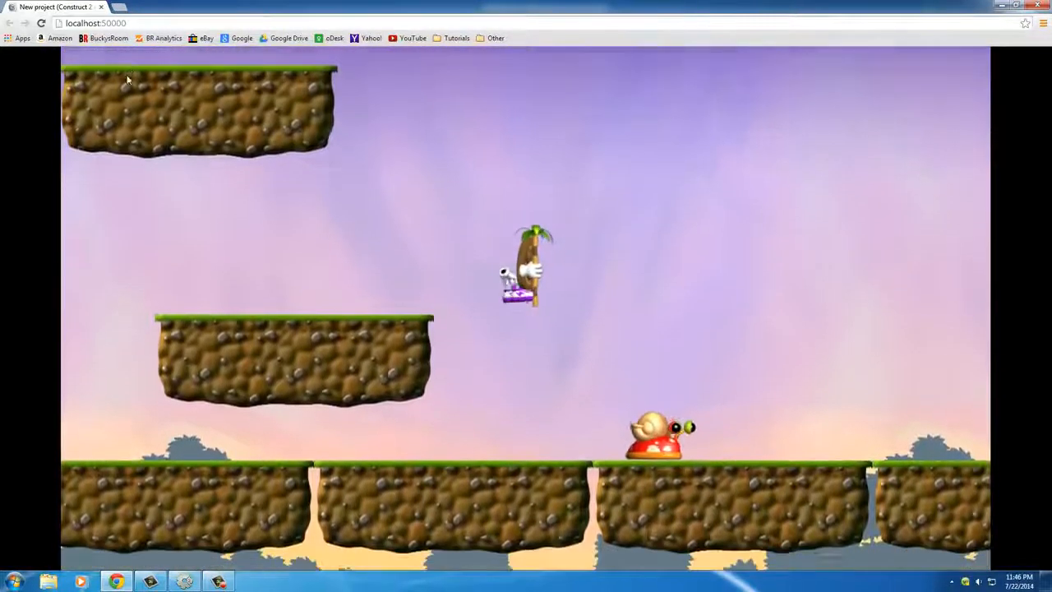